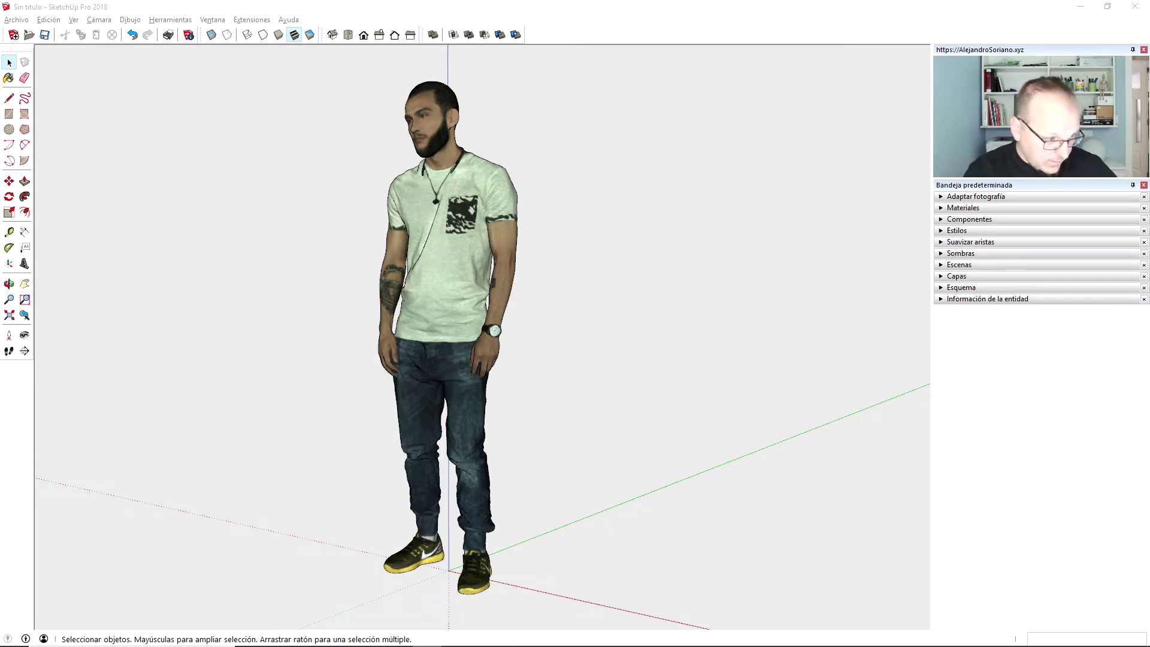
- Bring the browser with the TurboSquid '3d scan man 1' model page to the front
key(alt+Tab)
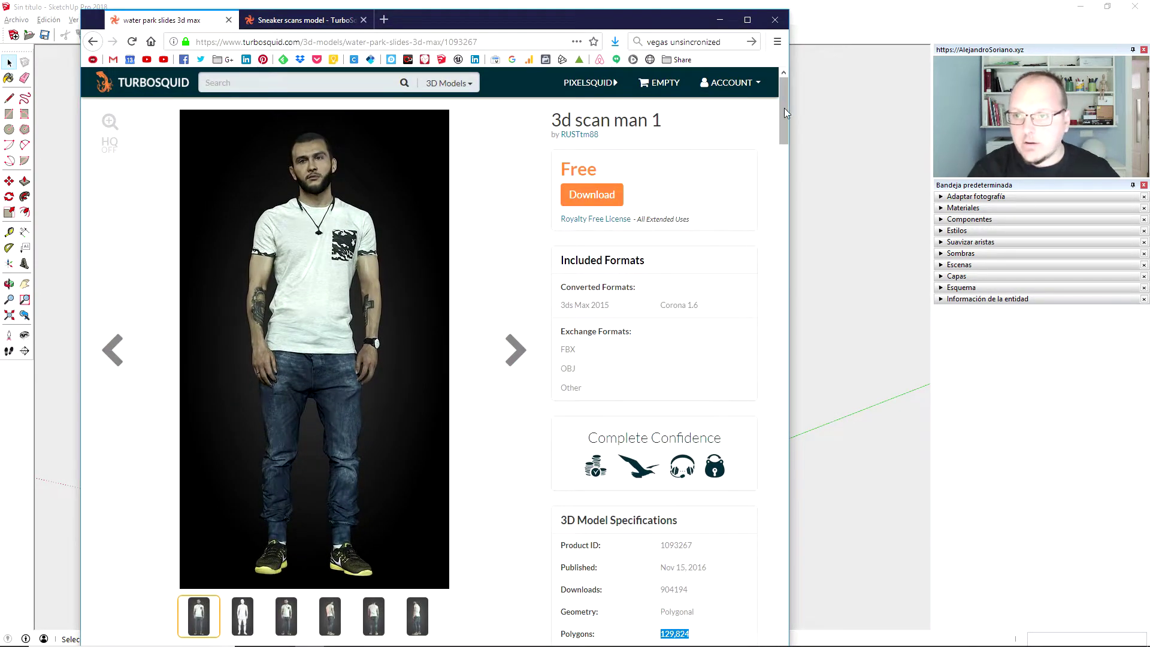
- Switch to the free 171_sneaker_hi(1) sneaker scan page by PBR Scans
mouse_move(785, 108)
mouse_down()
mouse_move(786, 126)
mouse_move(789, 108)
mouse_up()
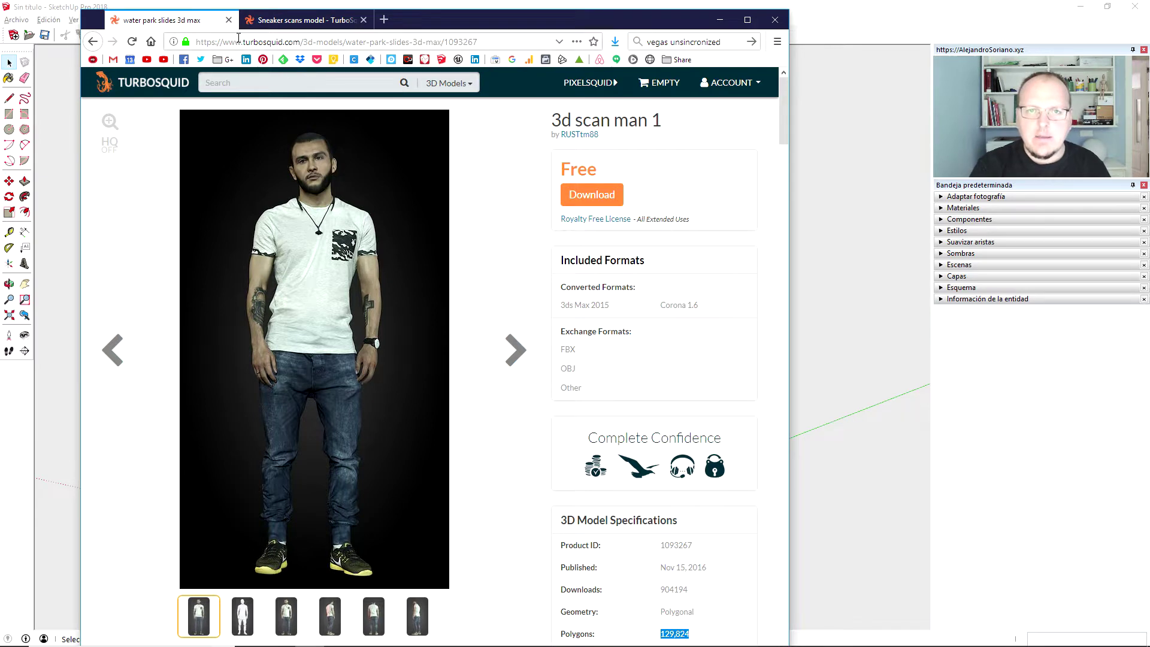
click(279, 24)
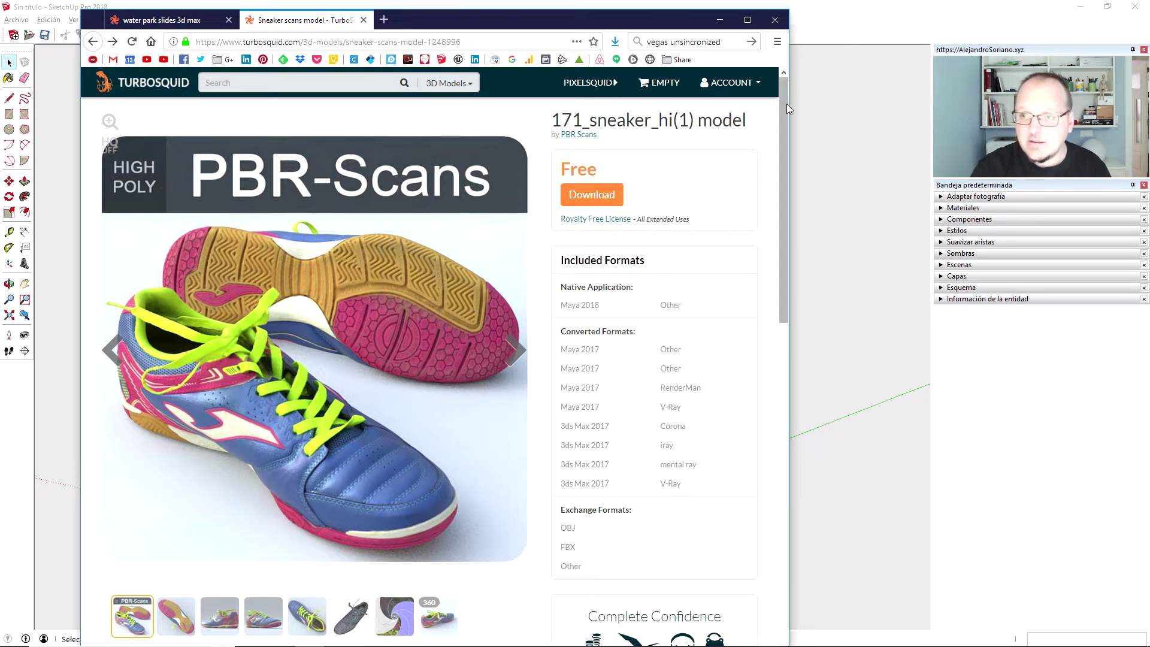
- Scroll the sneaker page down to its 3D Model Specifications and polygon count
scroll(786, 103, down, 5)
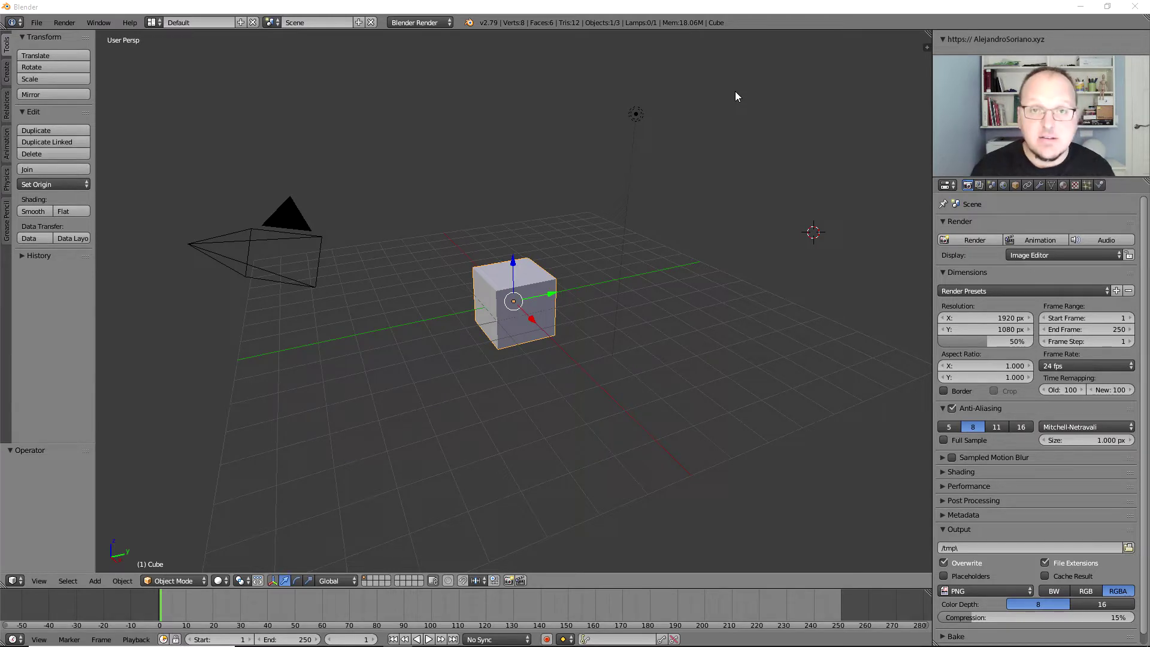
- Delete the default cube, camera and lamp, leaving an empty grid with 0 objects
key(a)
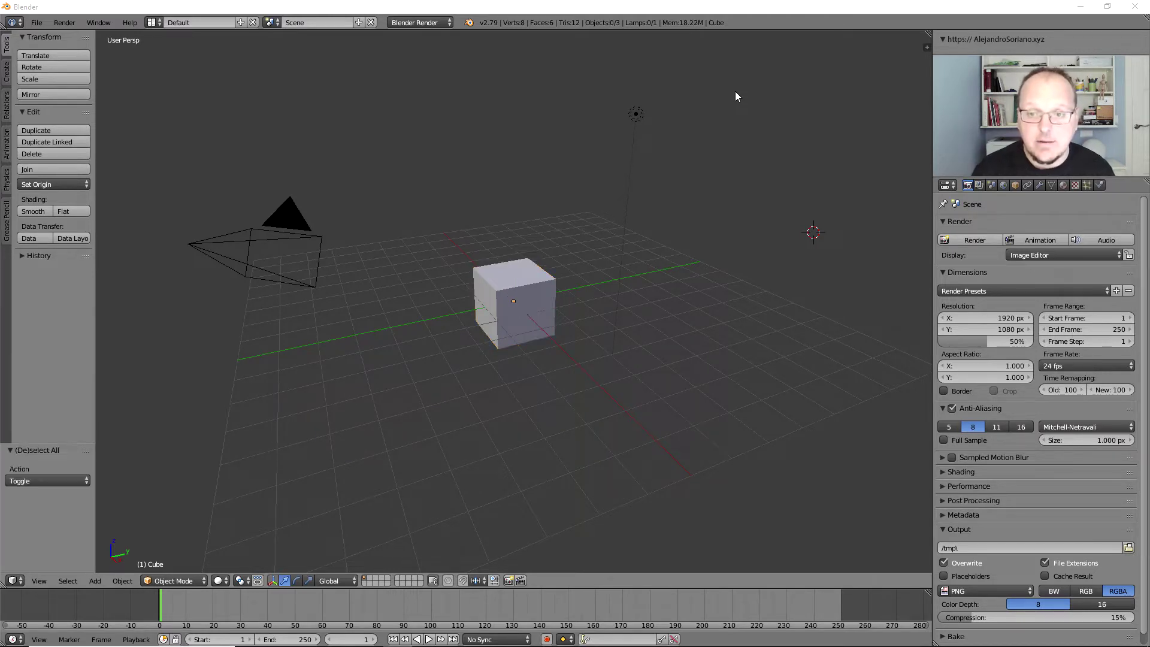
key(a)
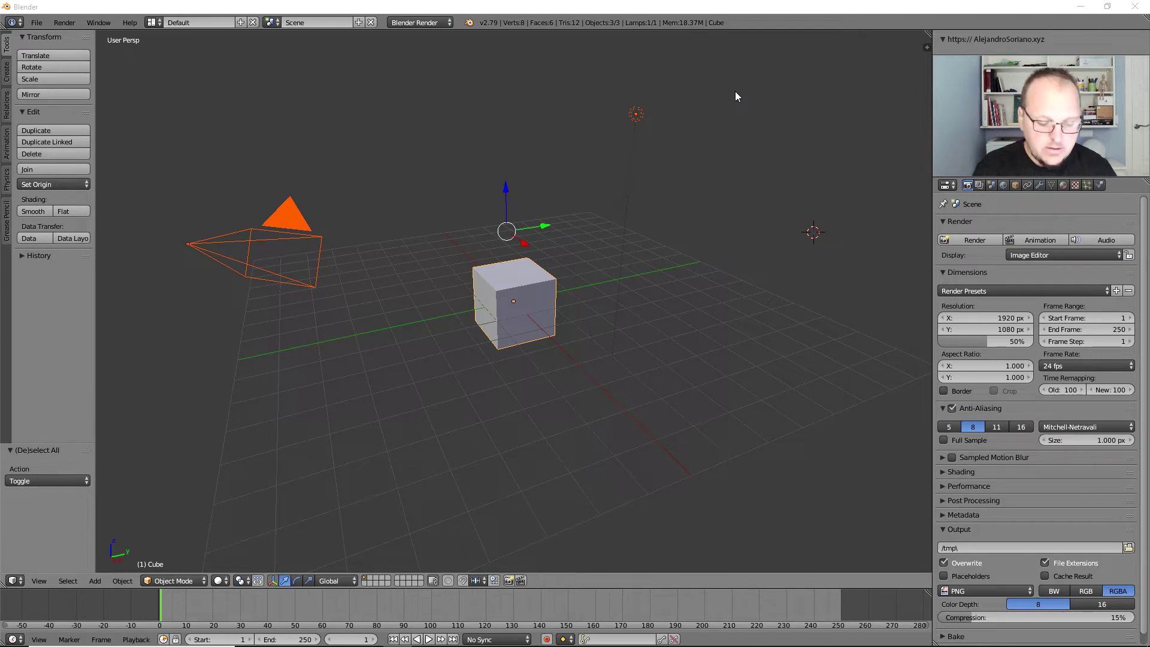
key(x)
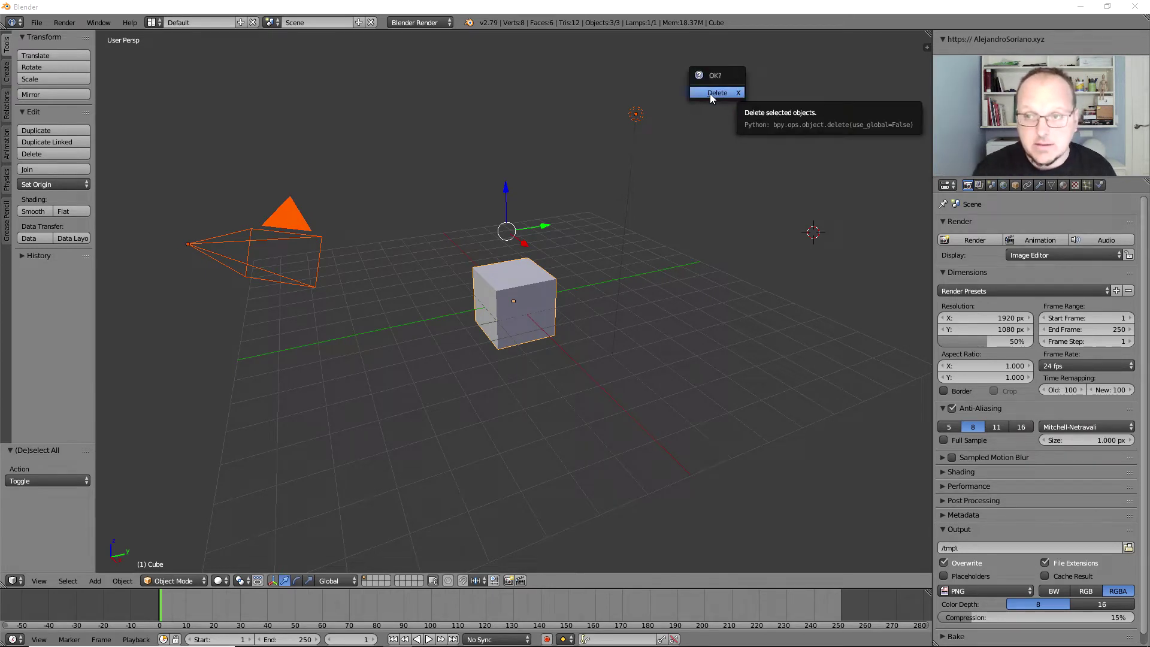
click(714, 94)
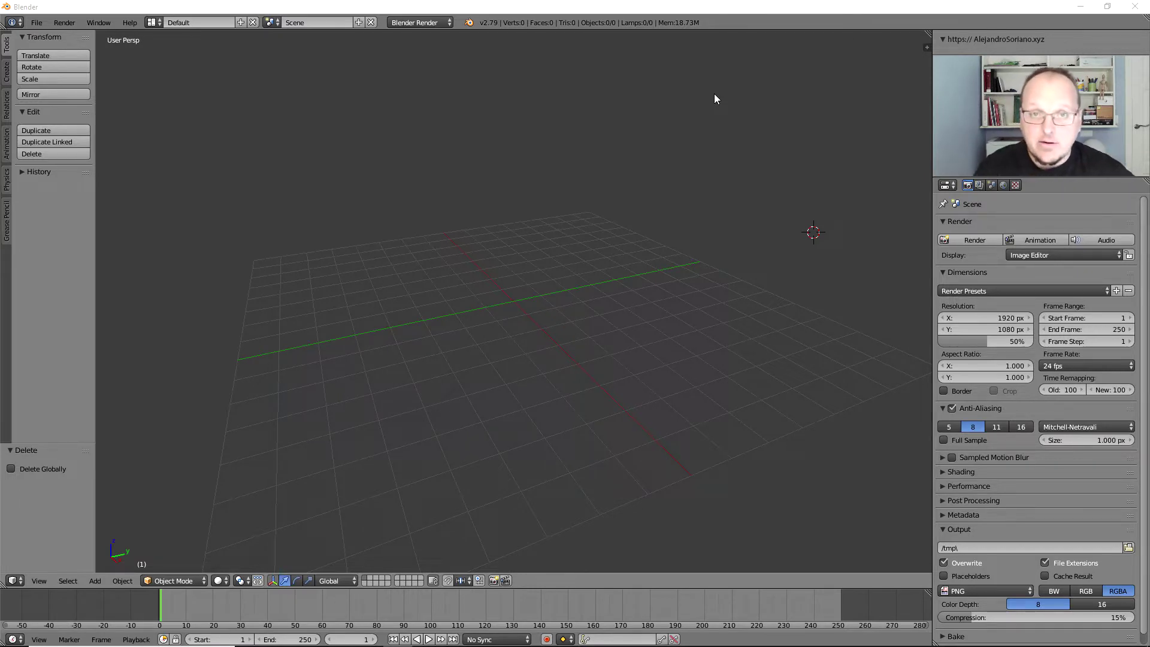
- Import RUST_3d_Low1.obj from the 3D Scan Man 1 folder as a Wavefront OBJ
click(36, 22)
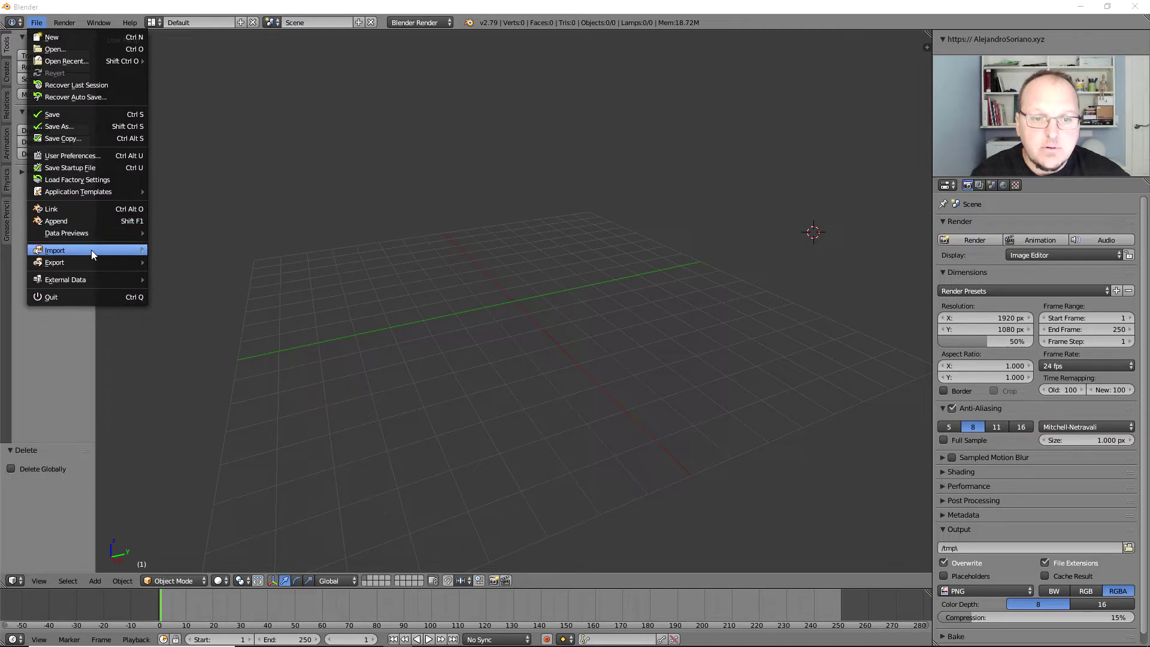
mouse_move(85, 249)
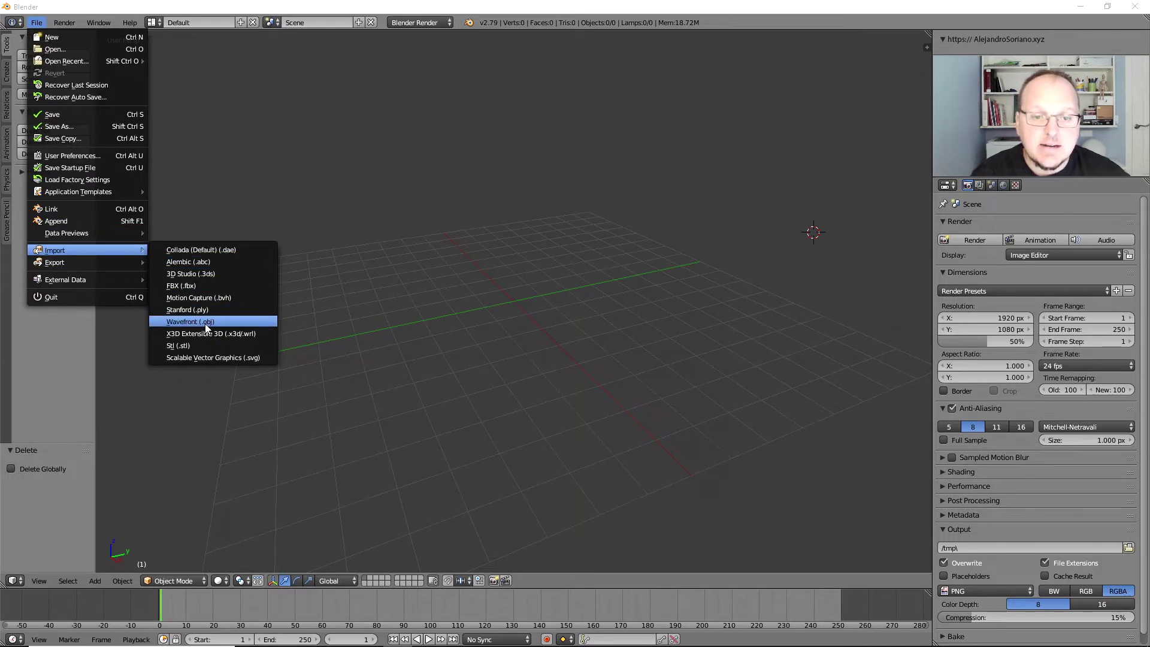
click(205, 327)
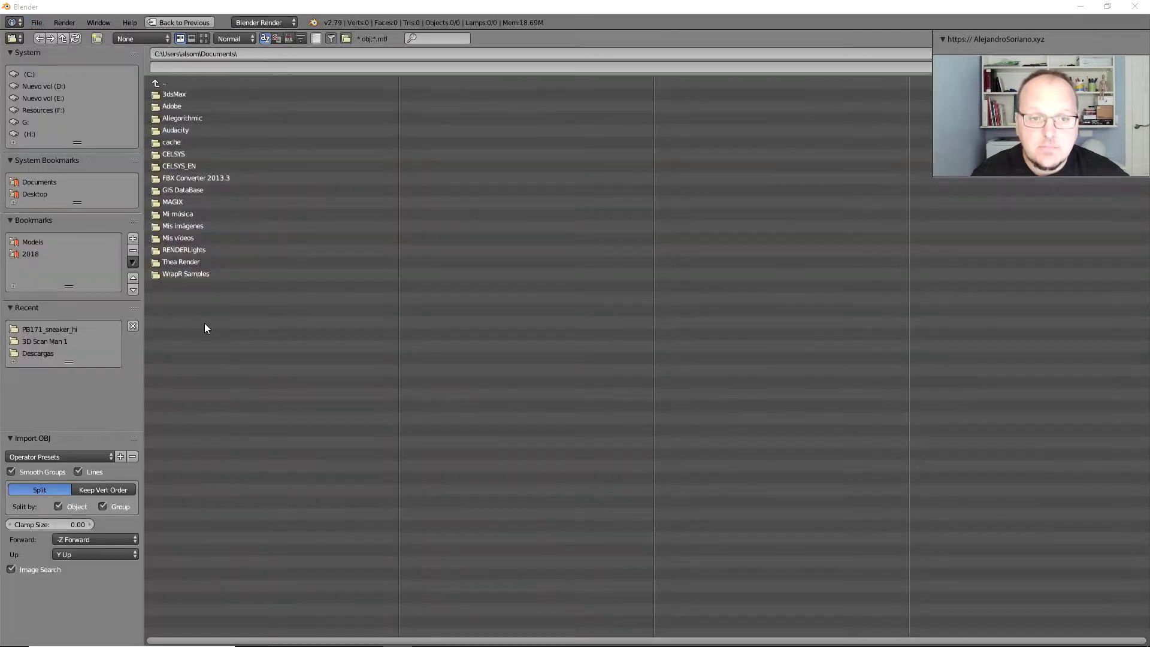
click(52, 339)
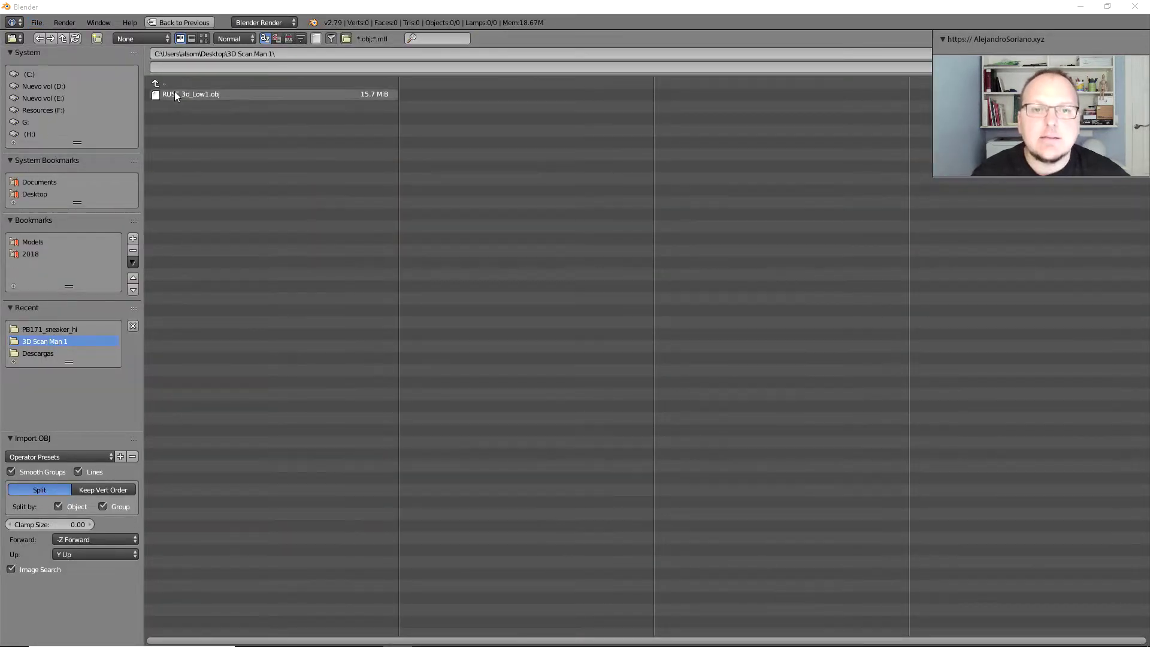
click(165, 94)
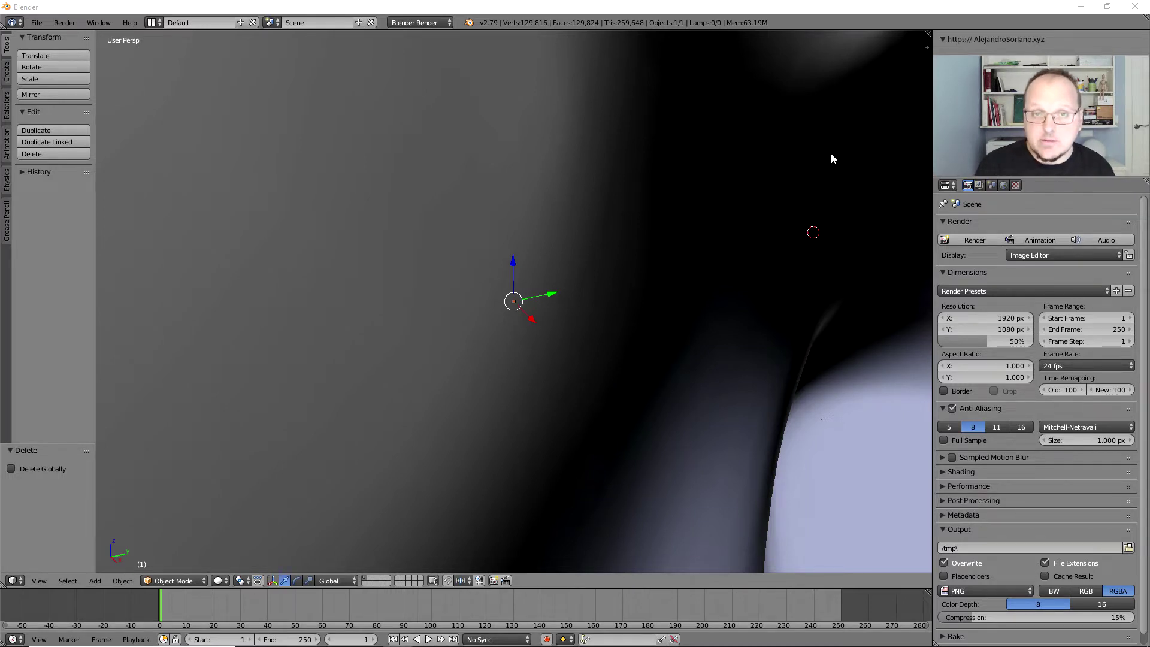
- Texture the scanned man by dropping RUST_3d_Low1_Diffuse.jpg from its folder onto the model
key(Home)
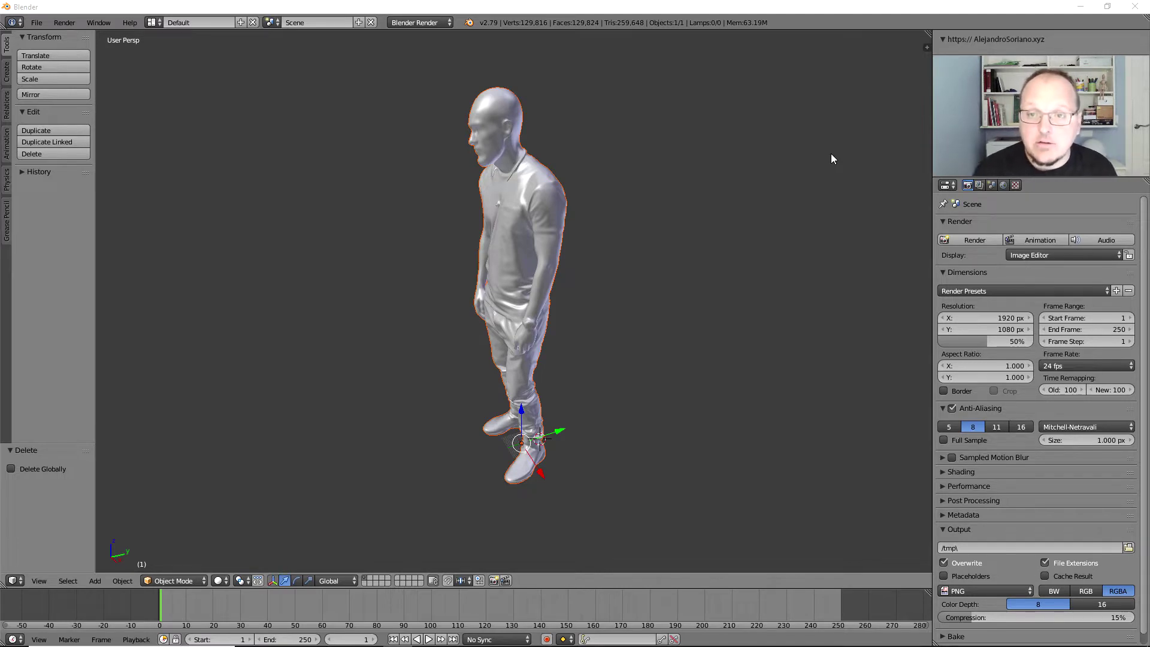
click(513, 178)
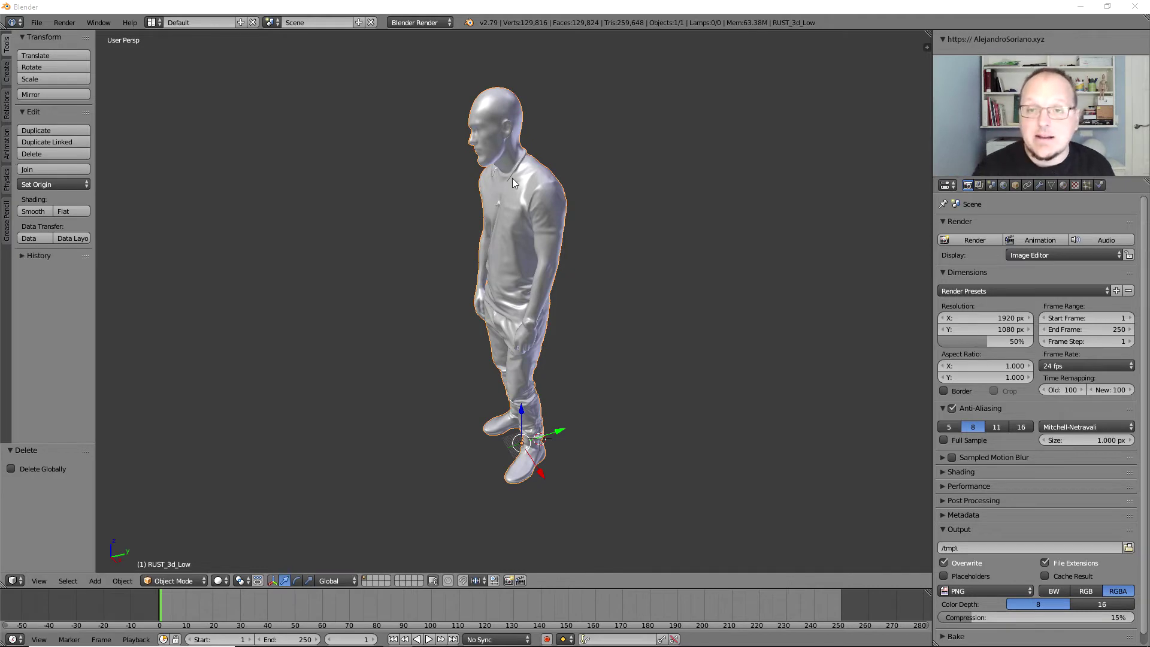
key(alt+Tab)
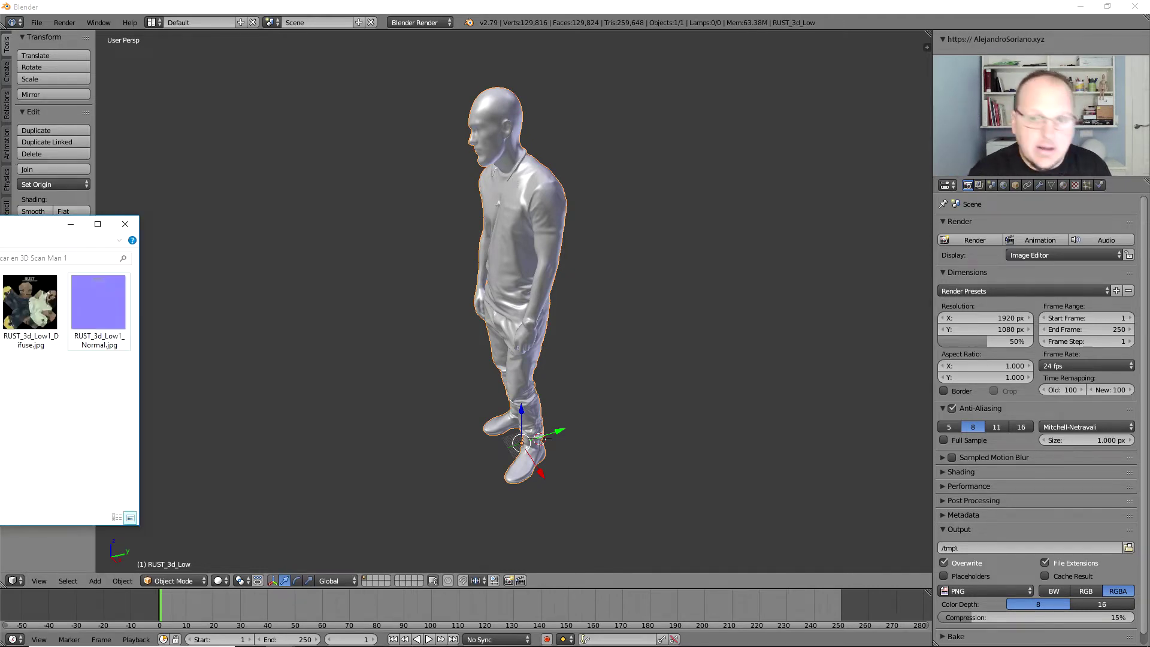
drag(194, 186, 279, 162)
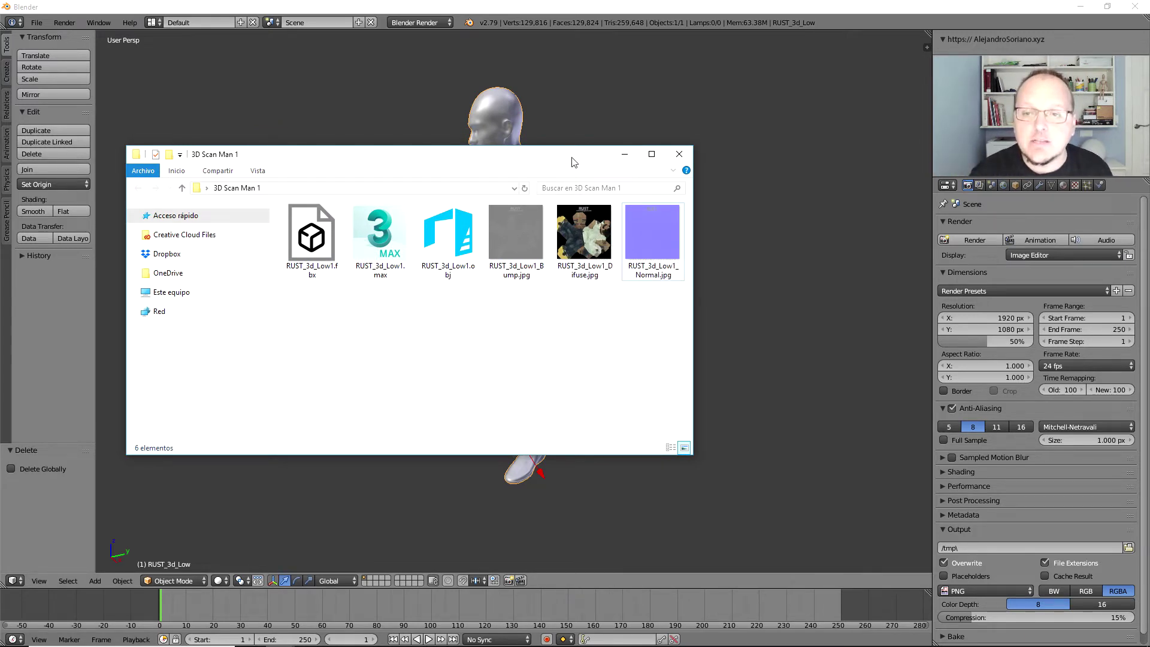
drag(573, 163, 285, 126)
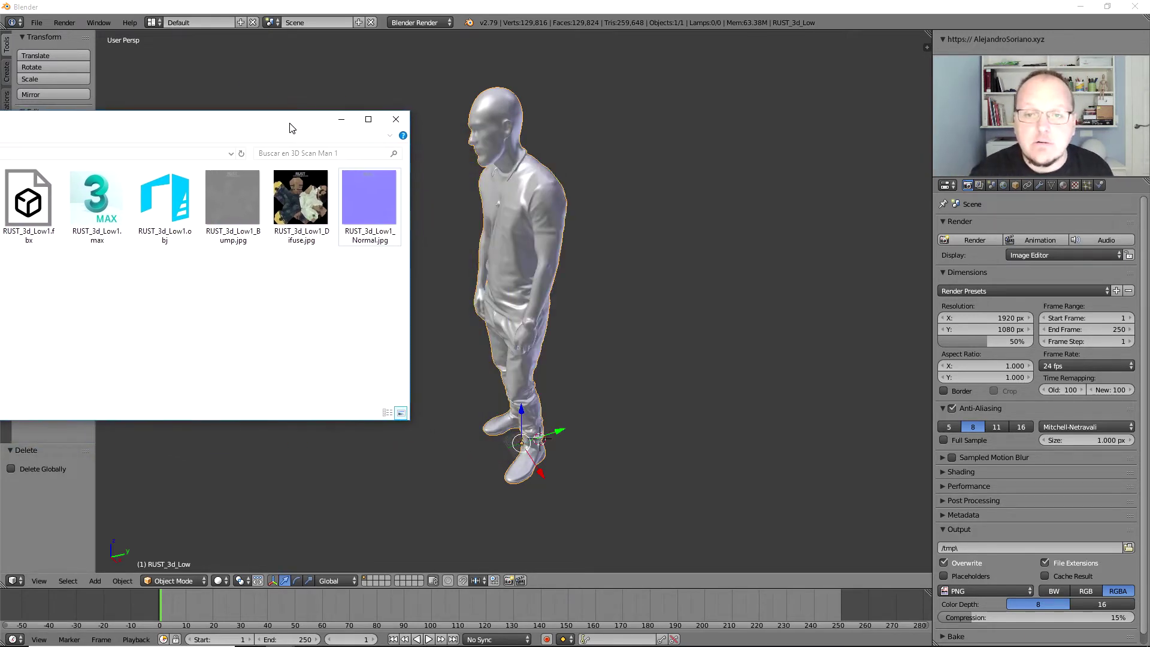
click(298, 239)
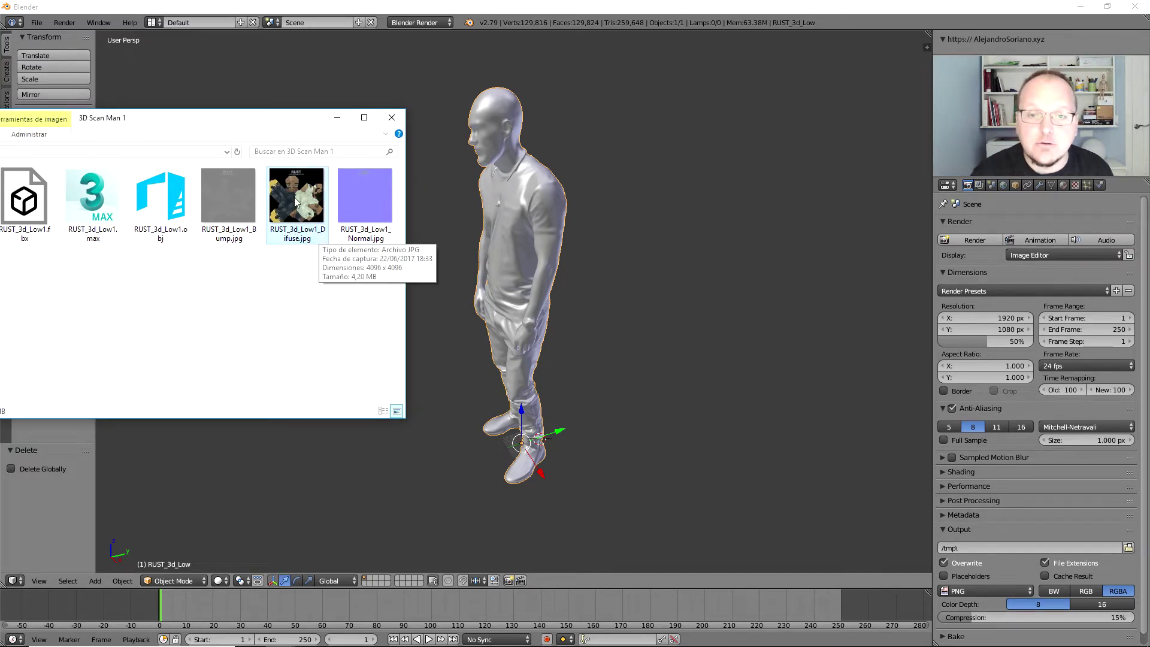
mouse_move(300, 207)
mouse_down()
mouse_move(352, 221)
mouse_move(488, 225)
mouse_move(537, 203)
mouse_move(533, 186)
mouse_move(556, 231)
mouse_up()
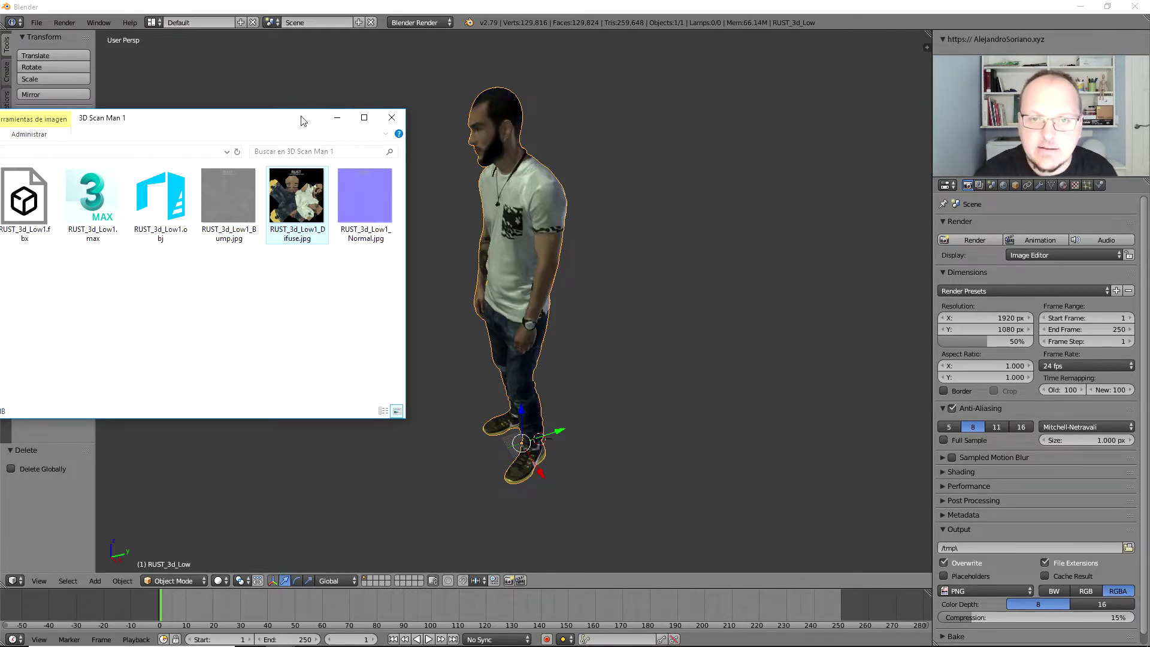
click(335, 118)
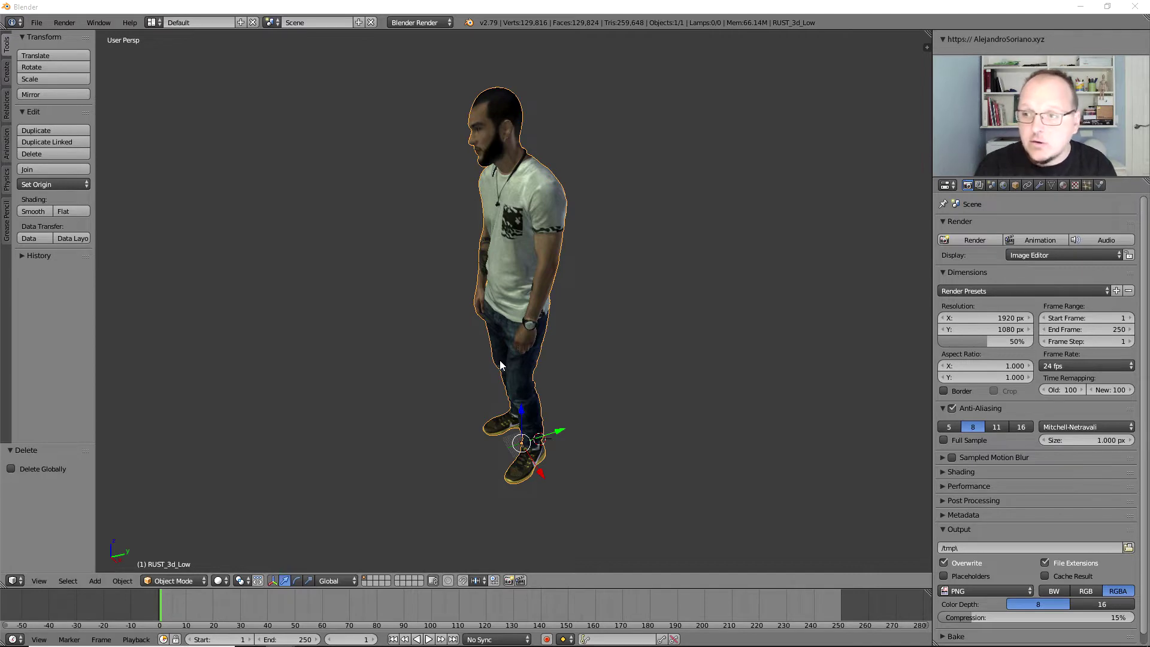
- Add a Decimate modifier to the scanned man with a ratio of 0.2
click(1038, 187)
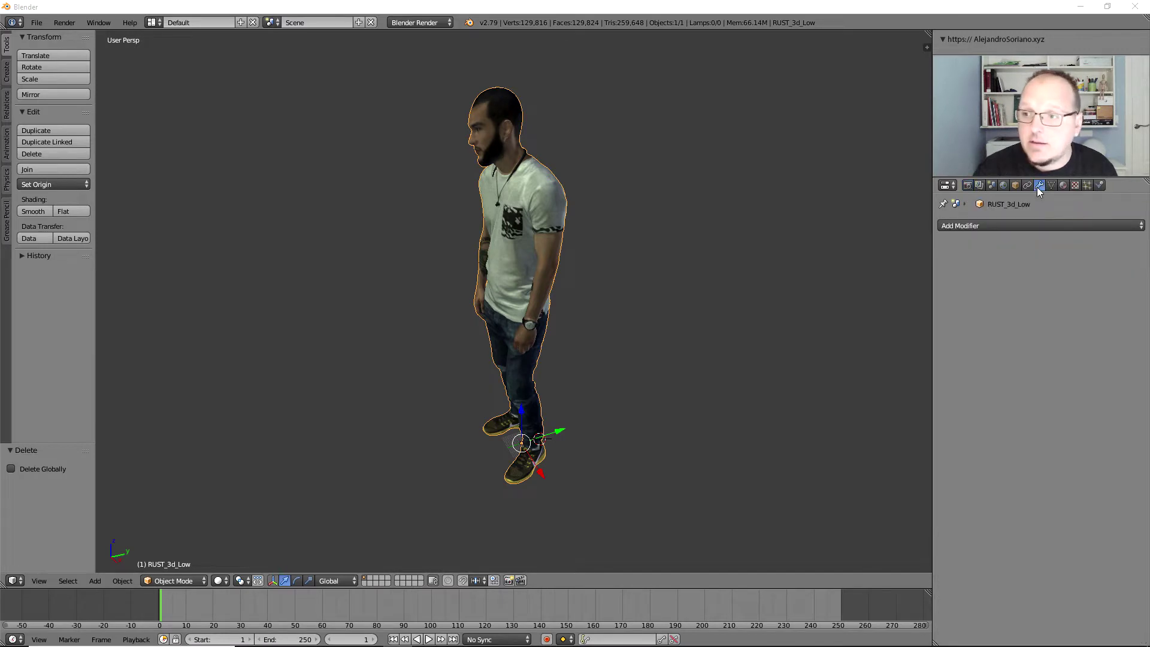
click(1010, 225)
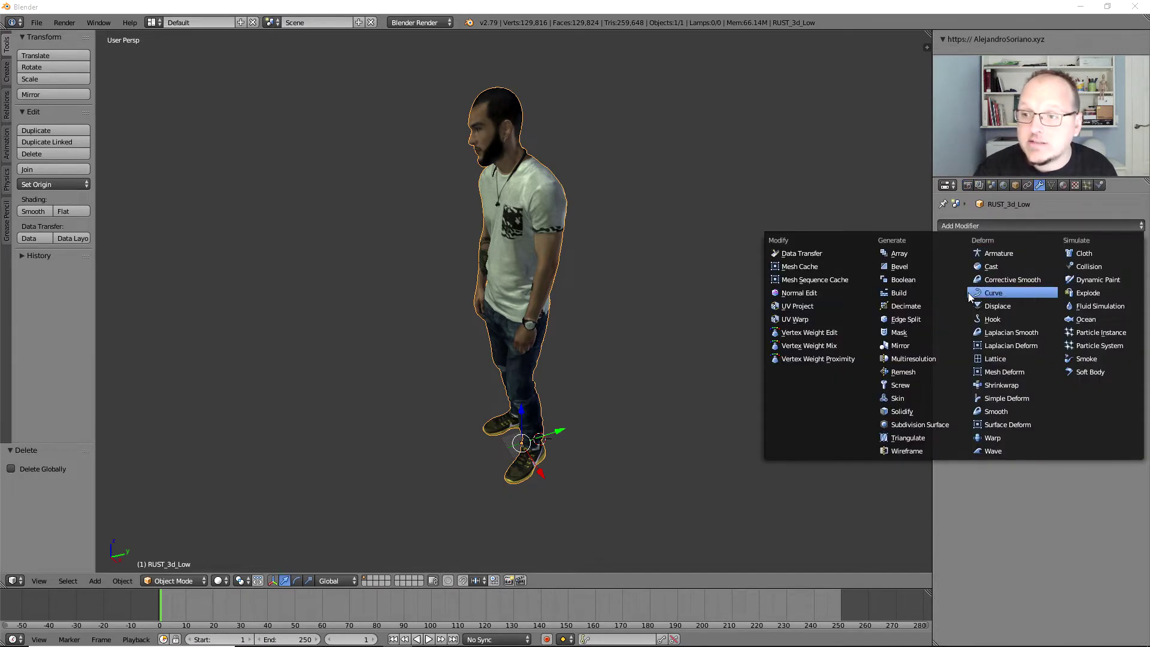
click(914, 305)
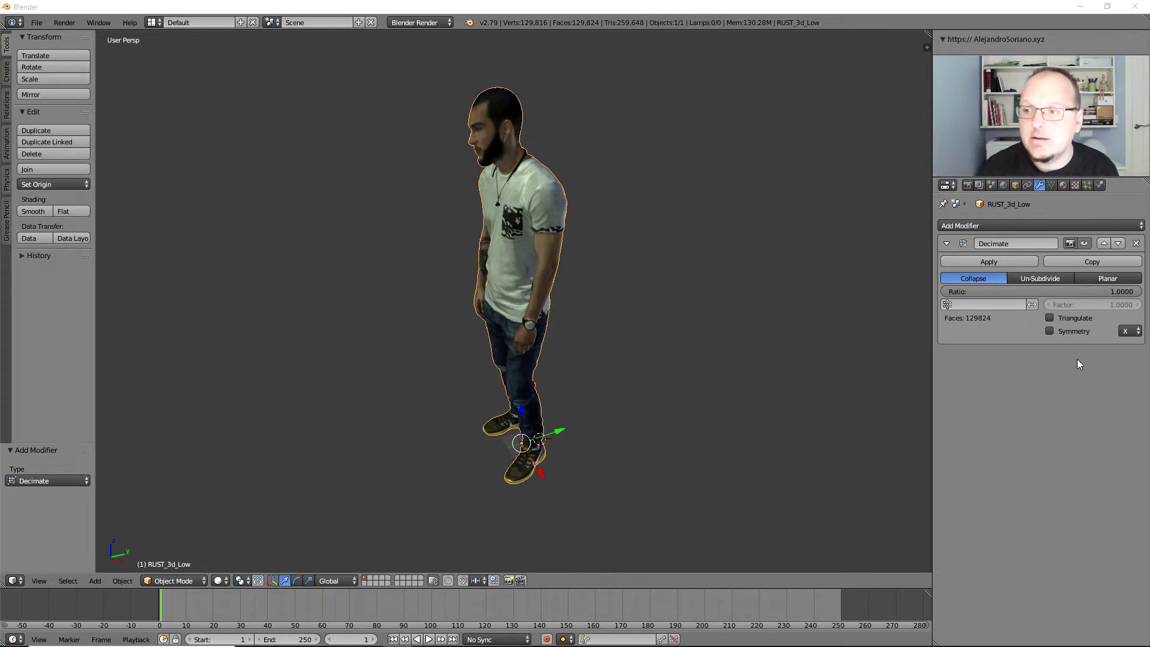
click(1121, 291)
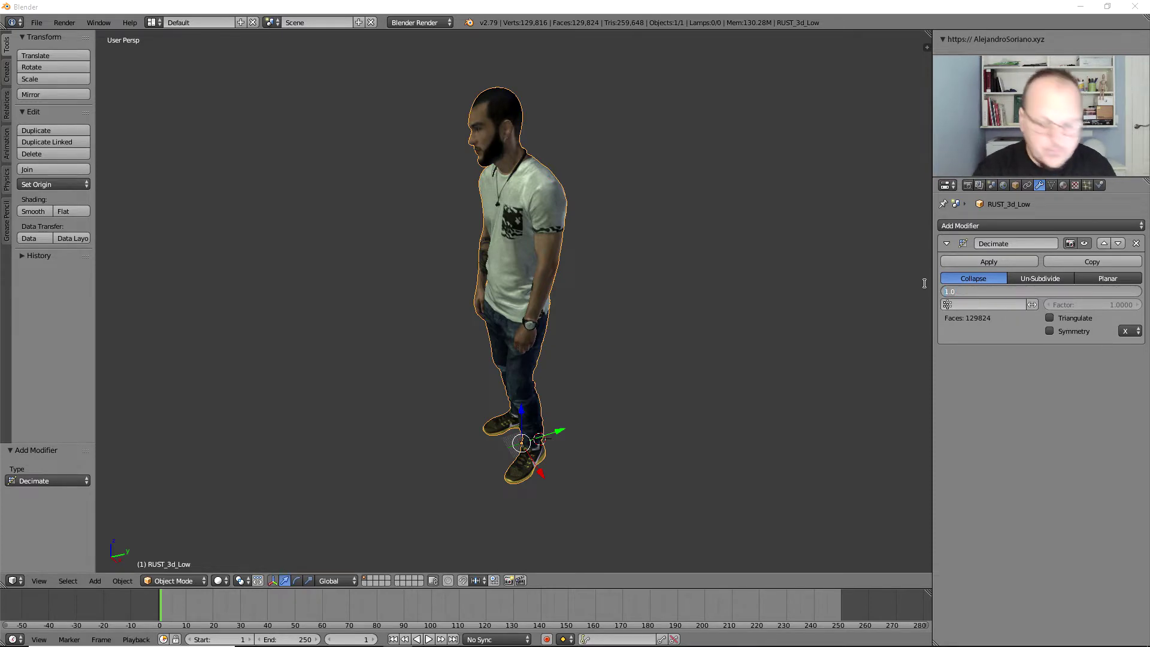
key(BackSpace)
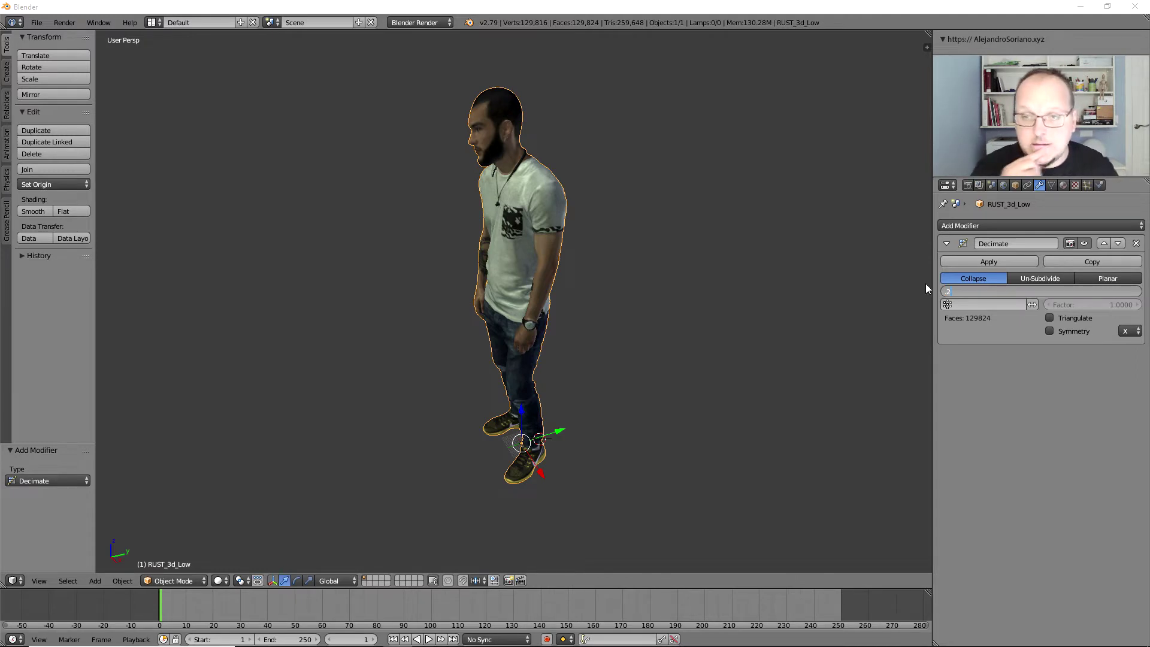
text(0.2000)
key(Return)
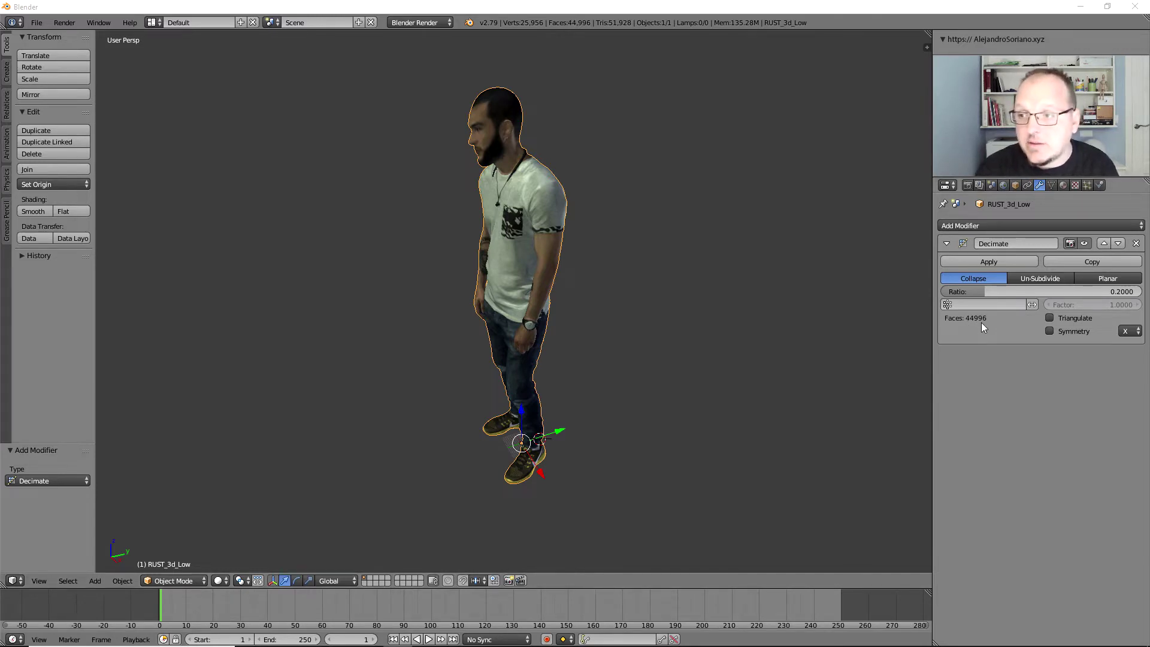
- Lower the Decimate ratio to 0.15, cutting the man to 35,118 faces
click(1116, 292)
text(0.15)
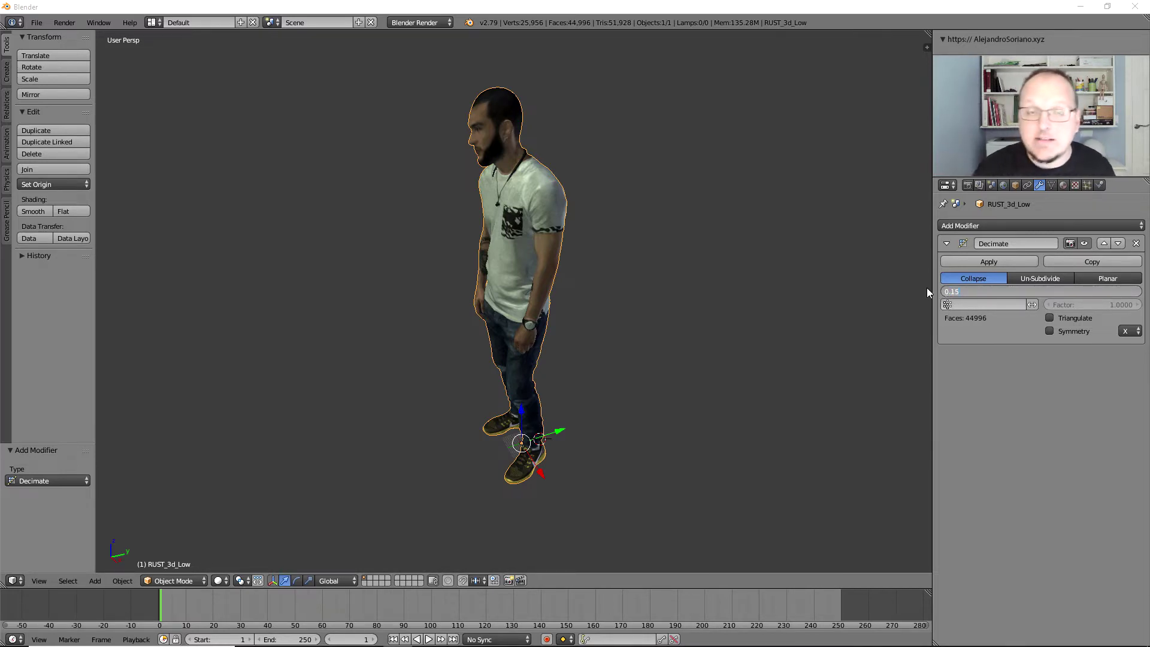
key(Return)
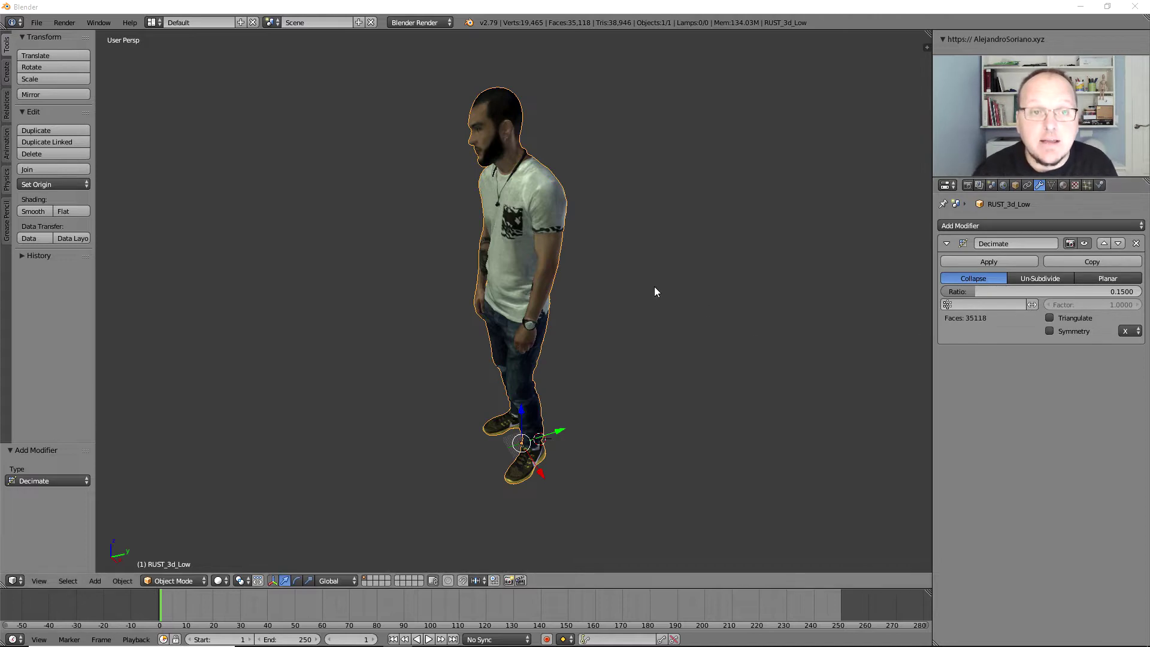
click(36, 23)
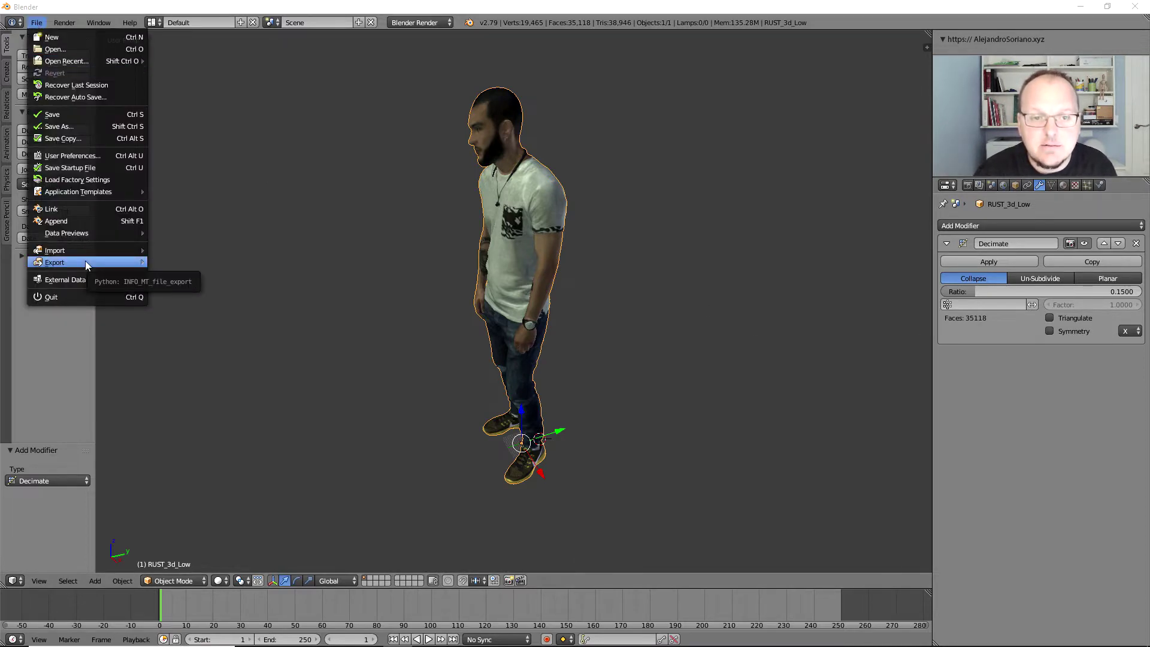
mouse_move(85, 261)
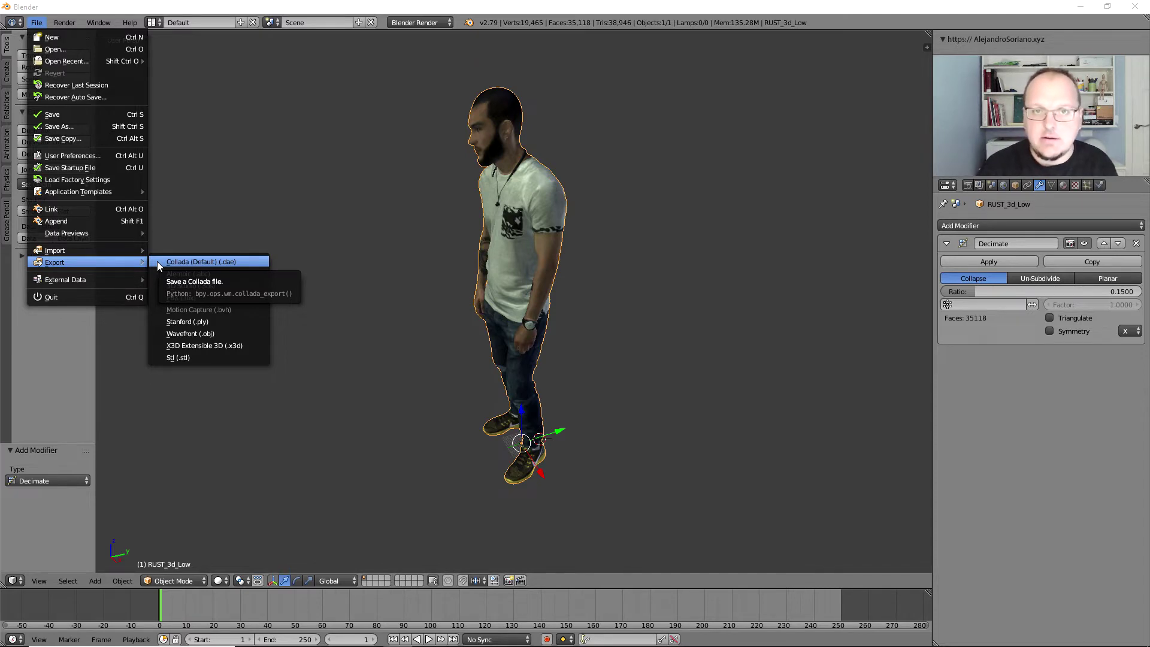
- Choose COLLADA export targeting the 3D Scan Man 1 folder
click(188, 264)
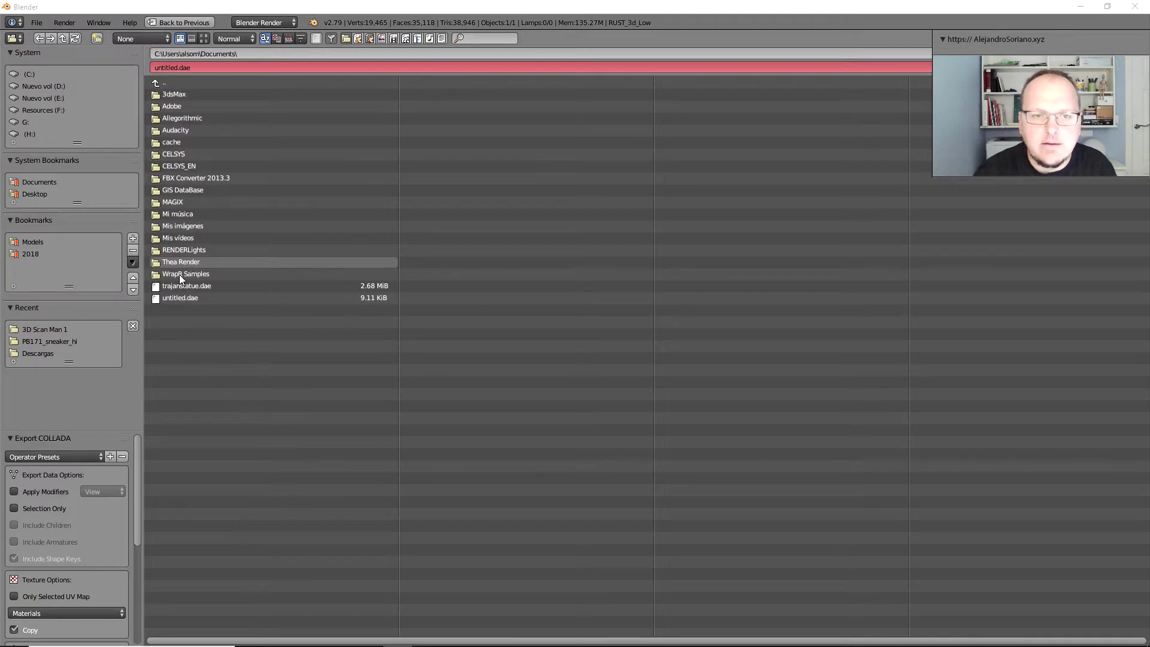
click(50, 330)
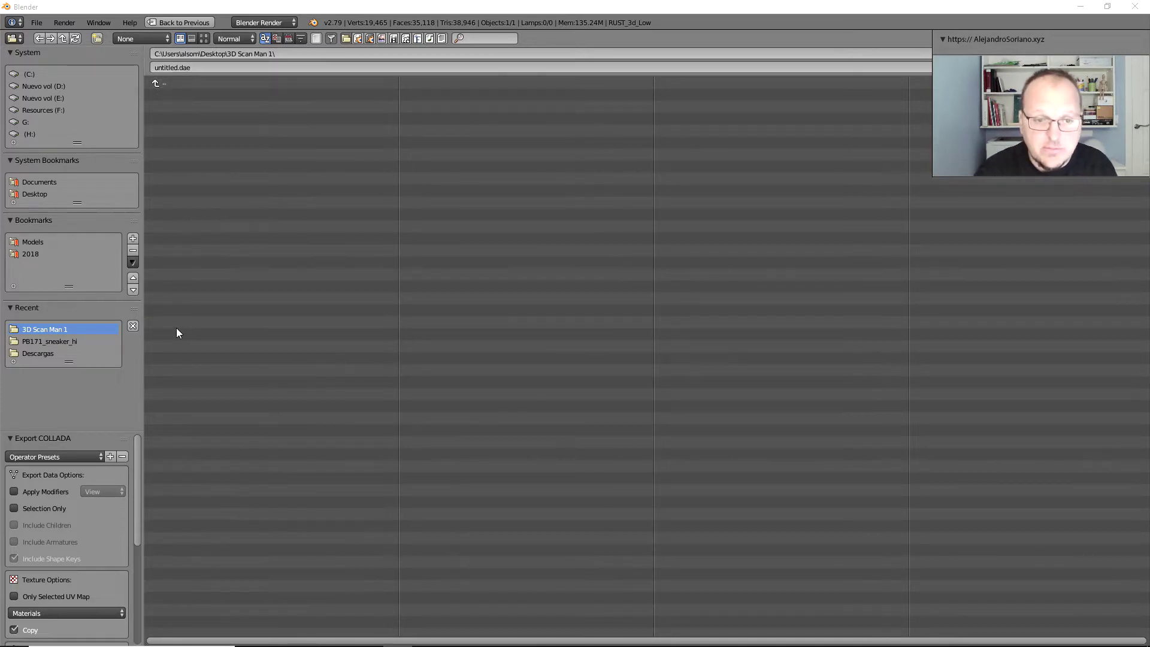
click(10, 220)
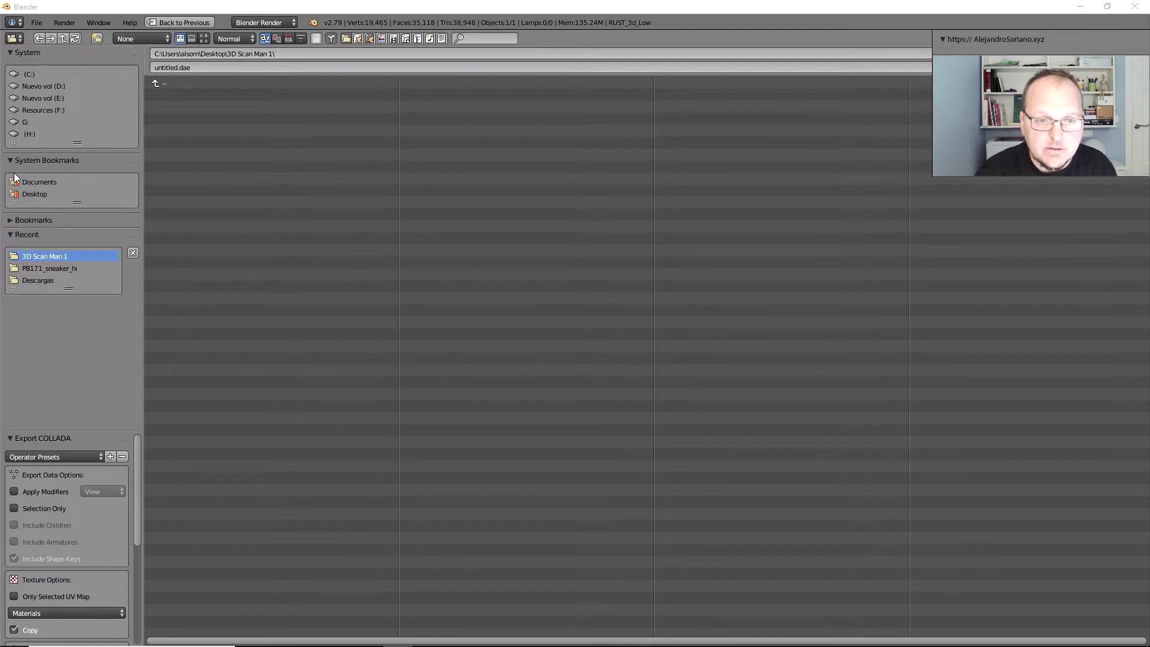
click(11, 161)
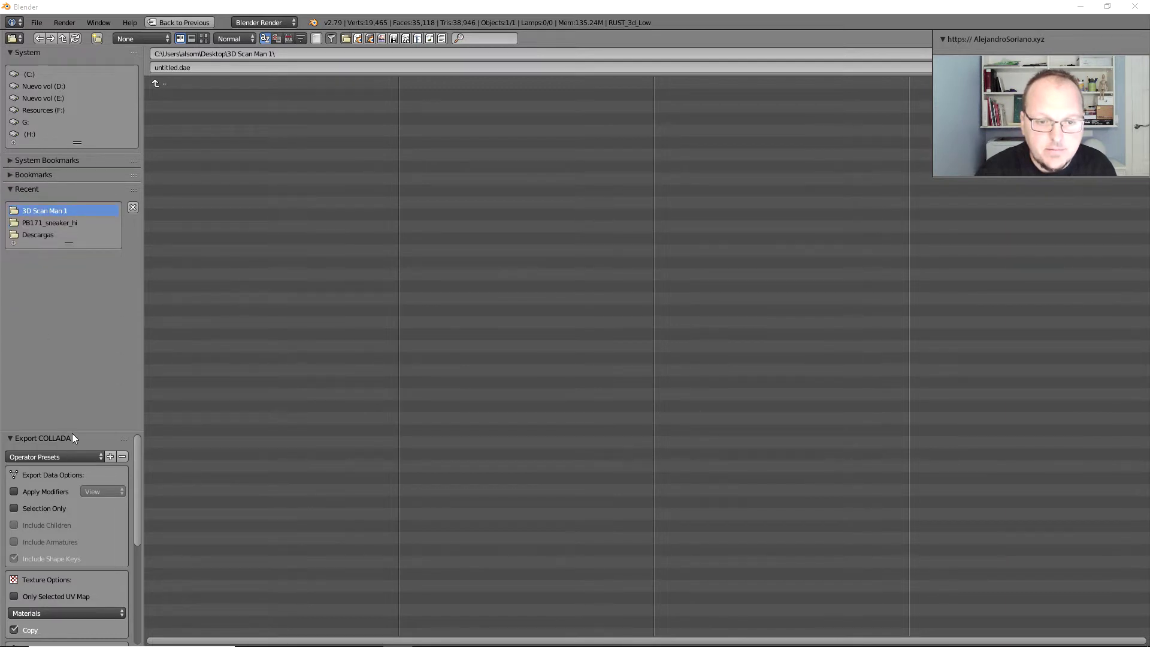
drag(71, 431, 72, 275)
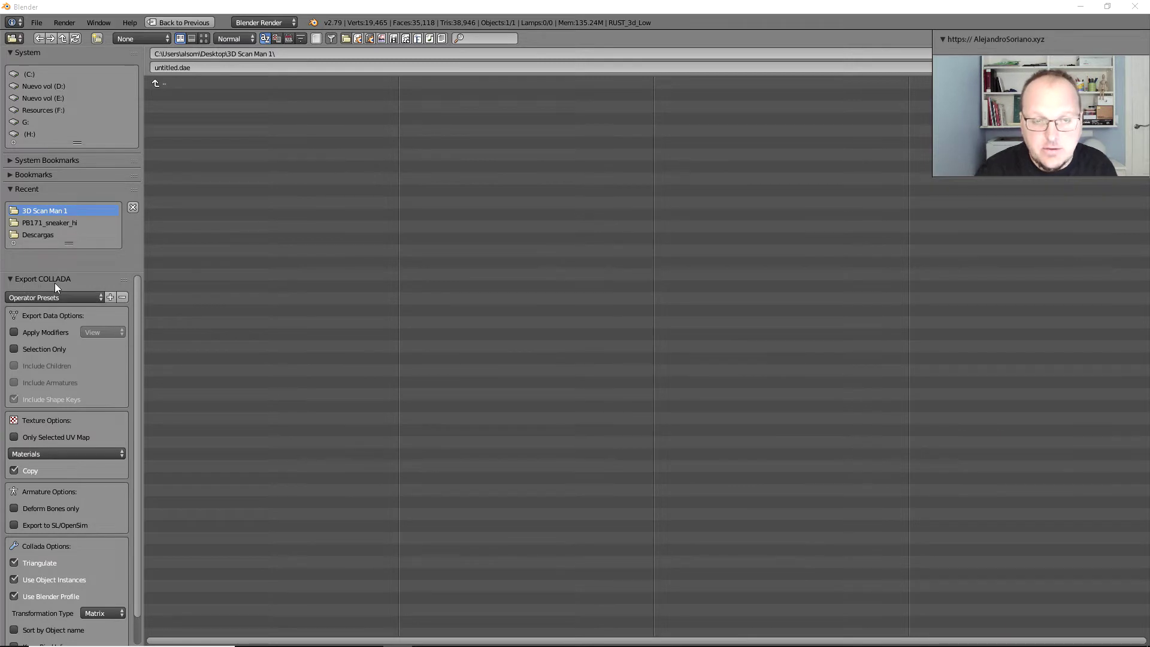
- Export untitled.dae with Apply Modifiers on and Texture Type set to UV Textures
click(14, 334)
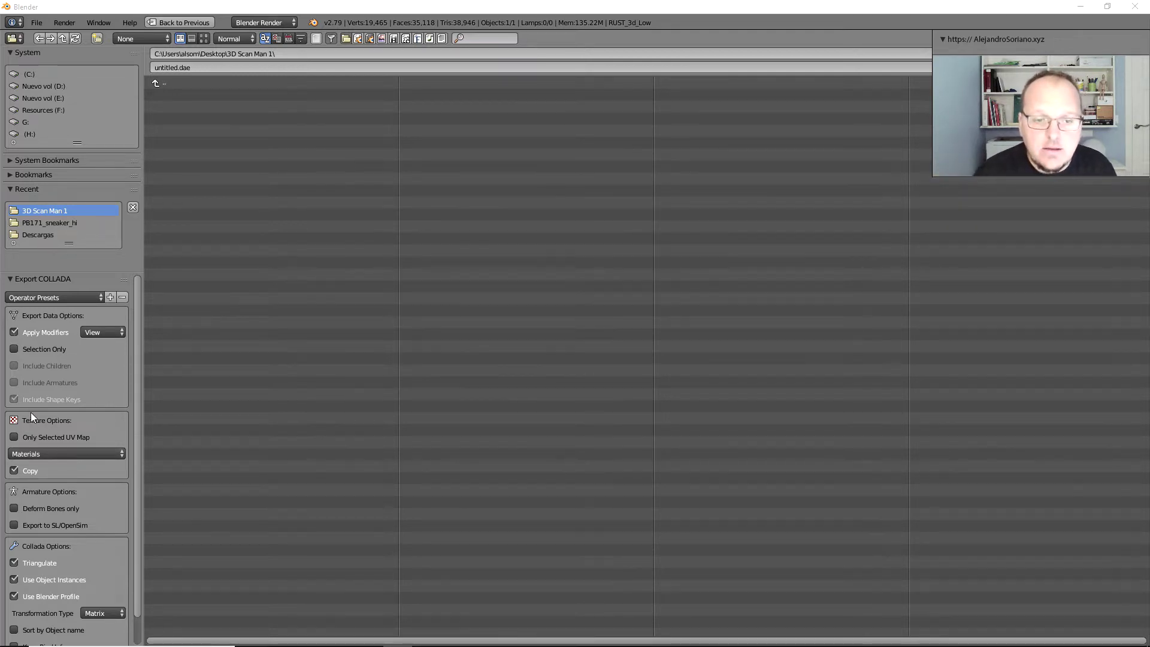
click(49, 454)
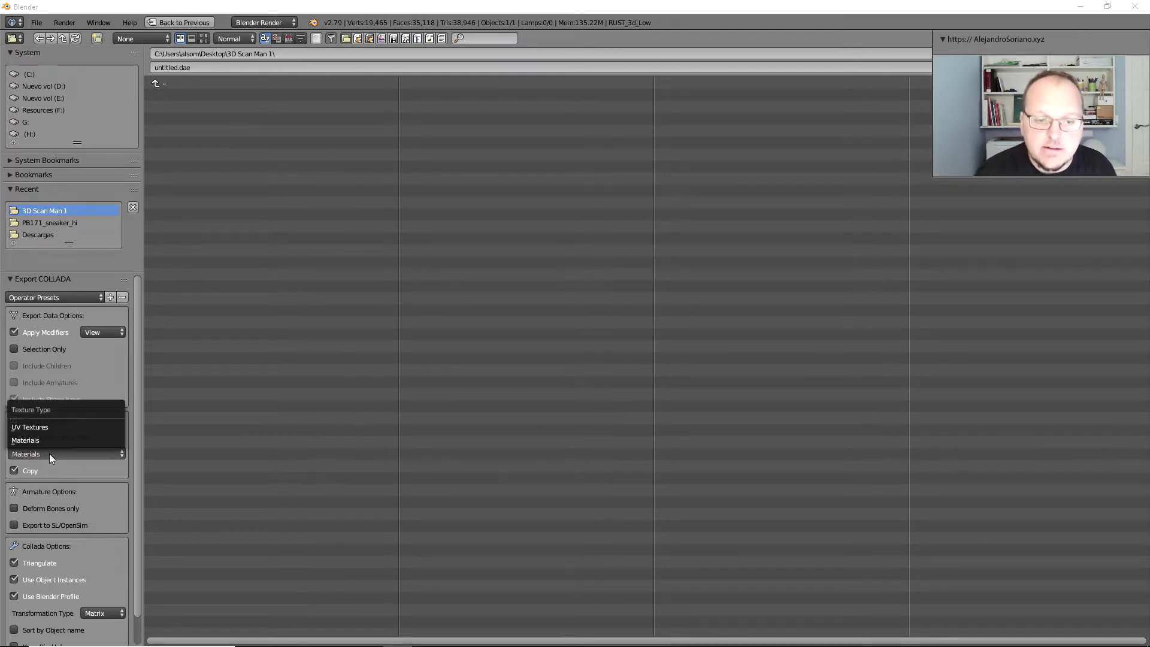
click(31, 428)
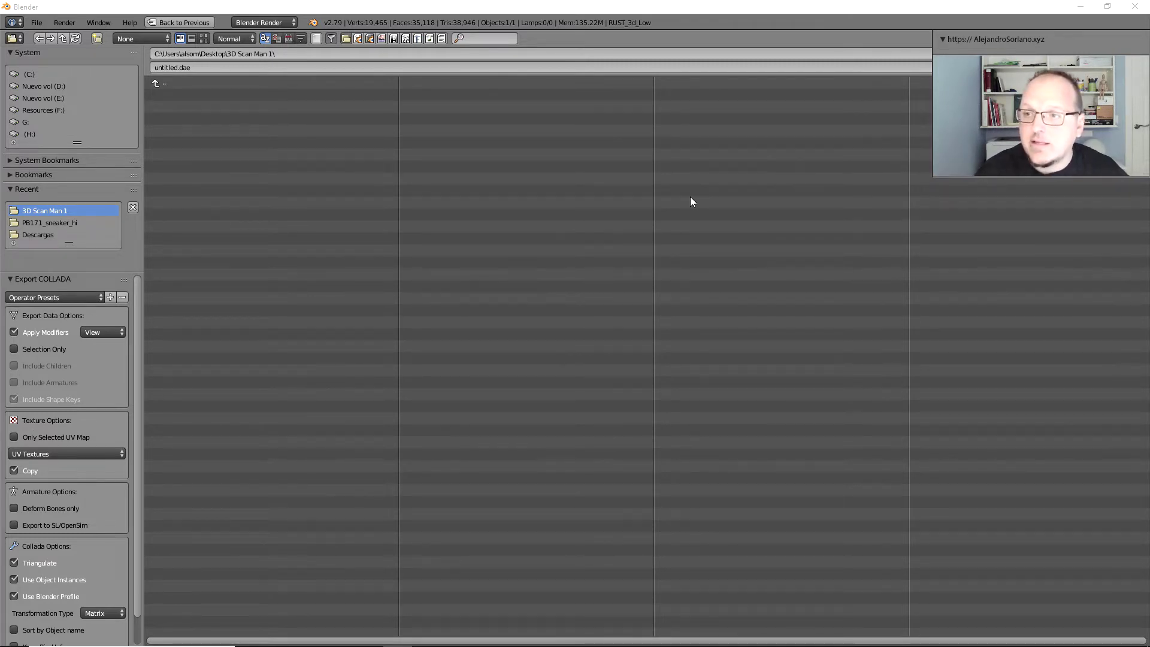
key(Return)
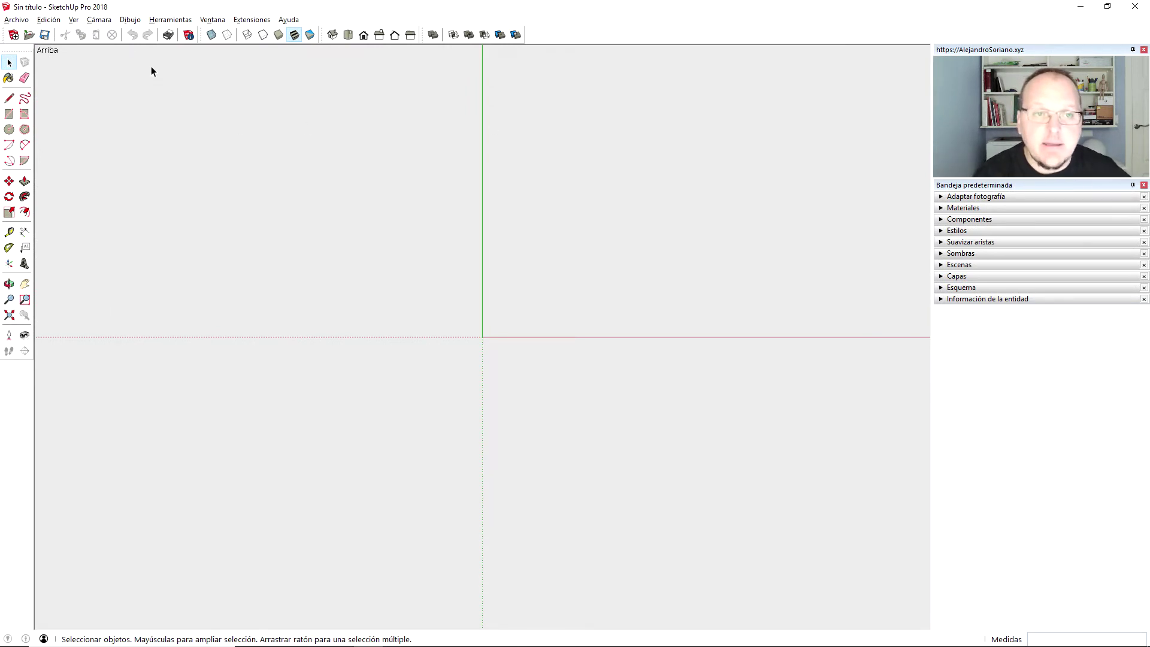
- Import untitled.dae from the Desktop's 3D Scan Man 1 folder into SketchUp
click(16, 19)
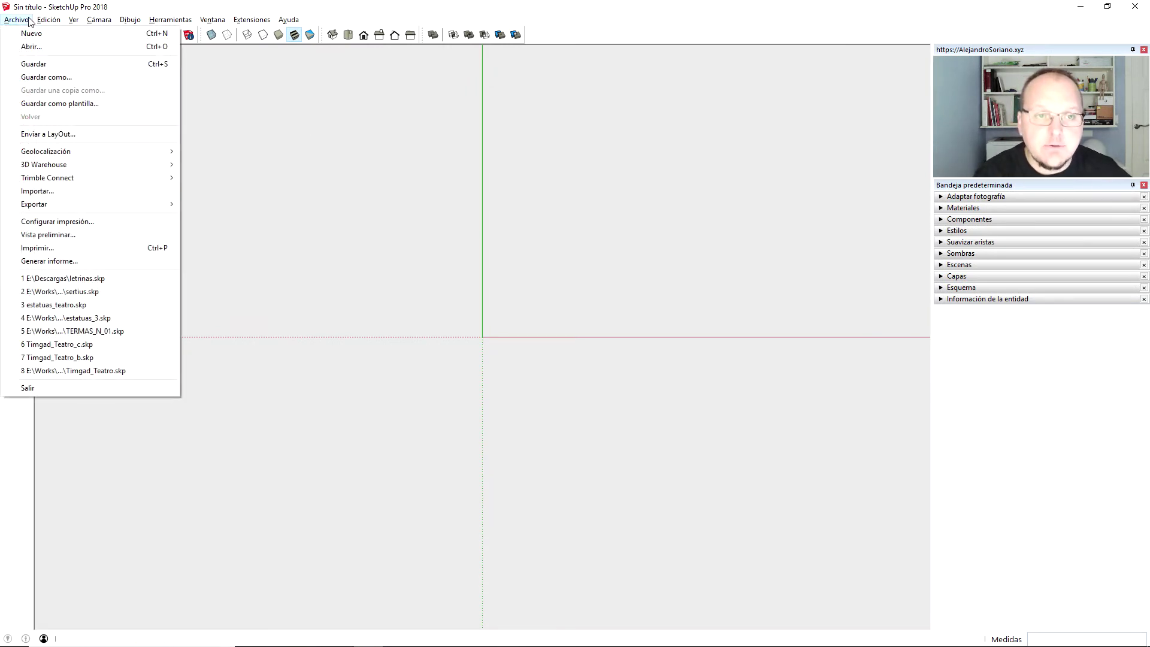
click(82, 193)
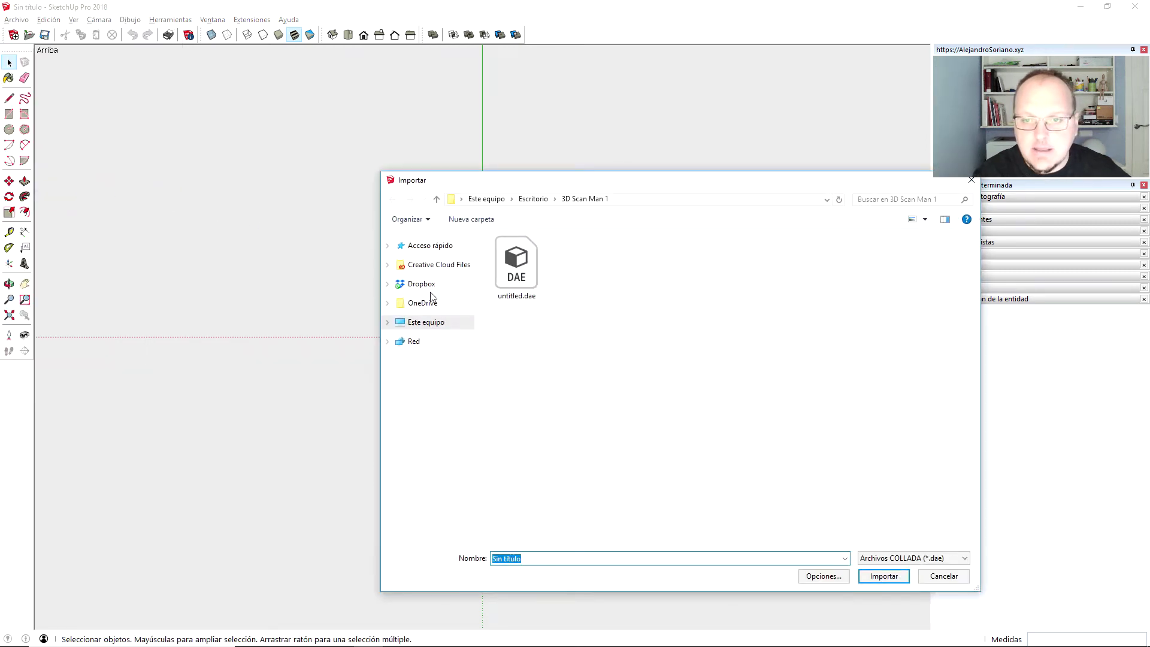
click(453, 200)
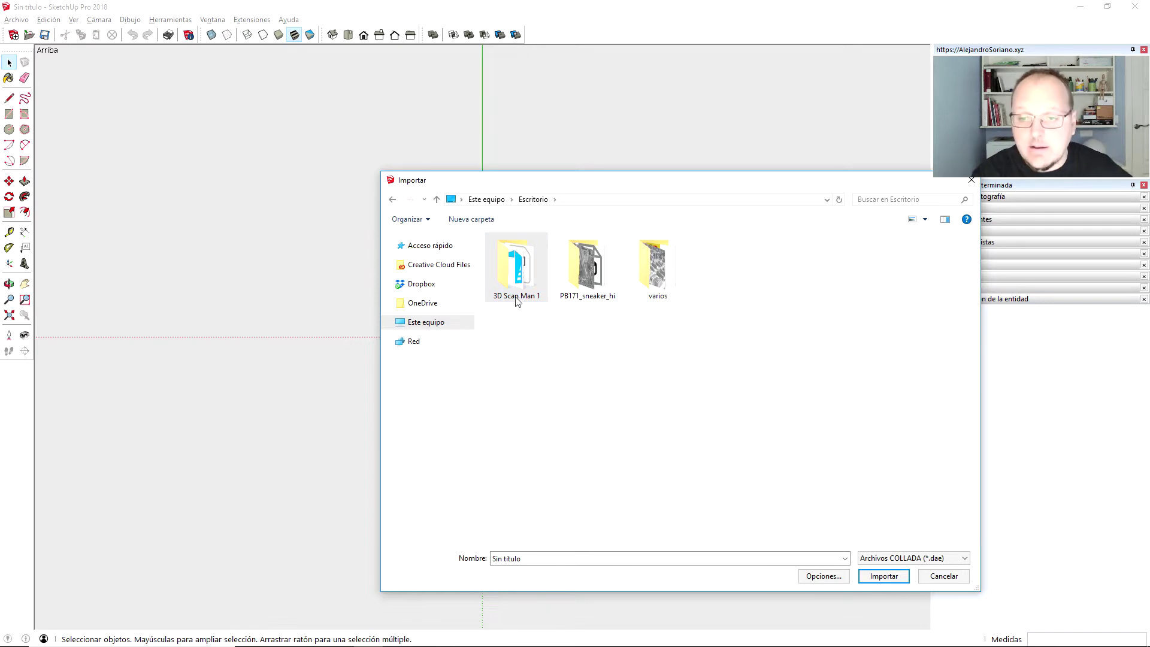
double_click(521, 303)
click(885, 577)
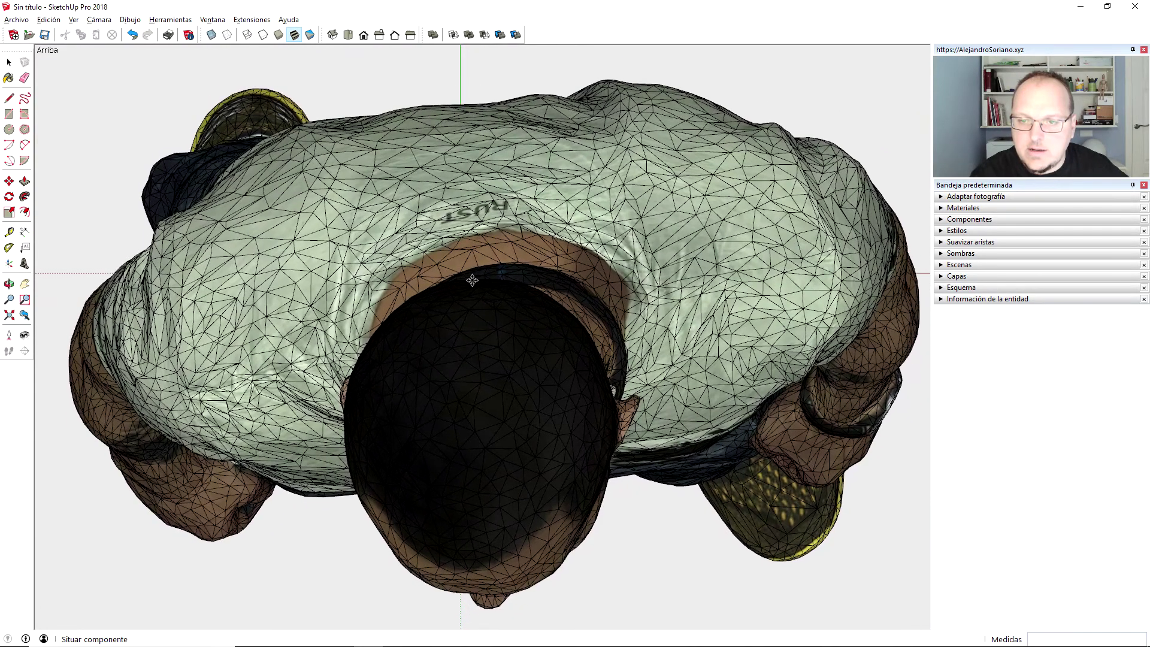
- Place the imported man at the origin, zoom to fit, orbit to a front view, and select it
click(465, 294)
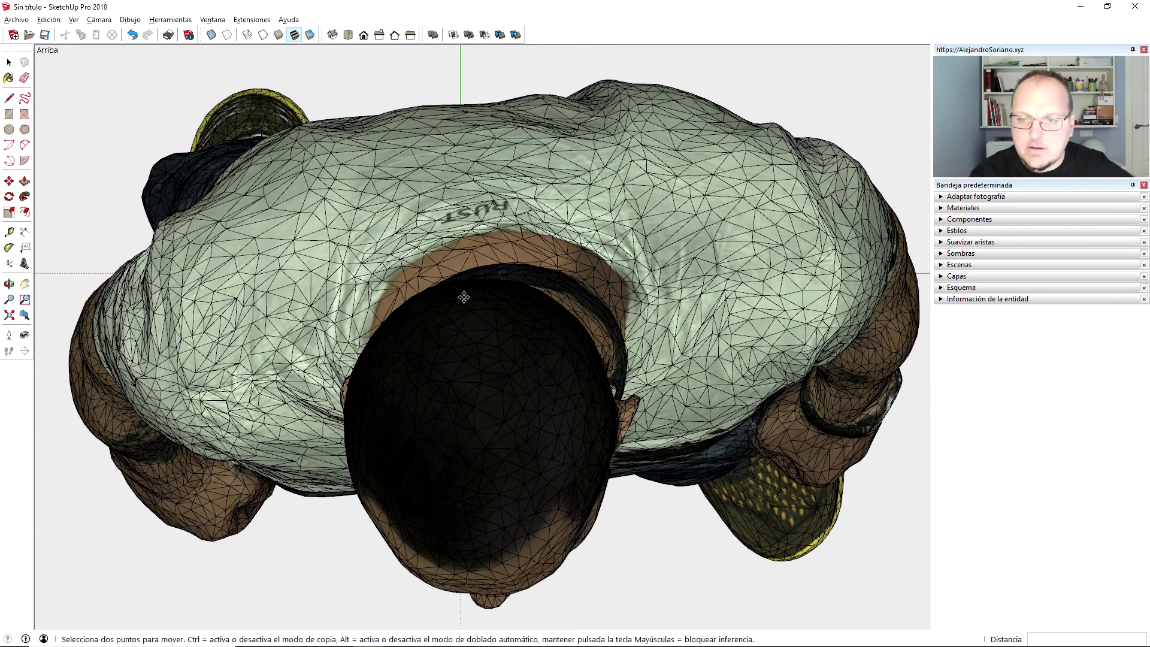
scroll(521, 281, up, 5)
scroll(453, 203, up, 4)
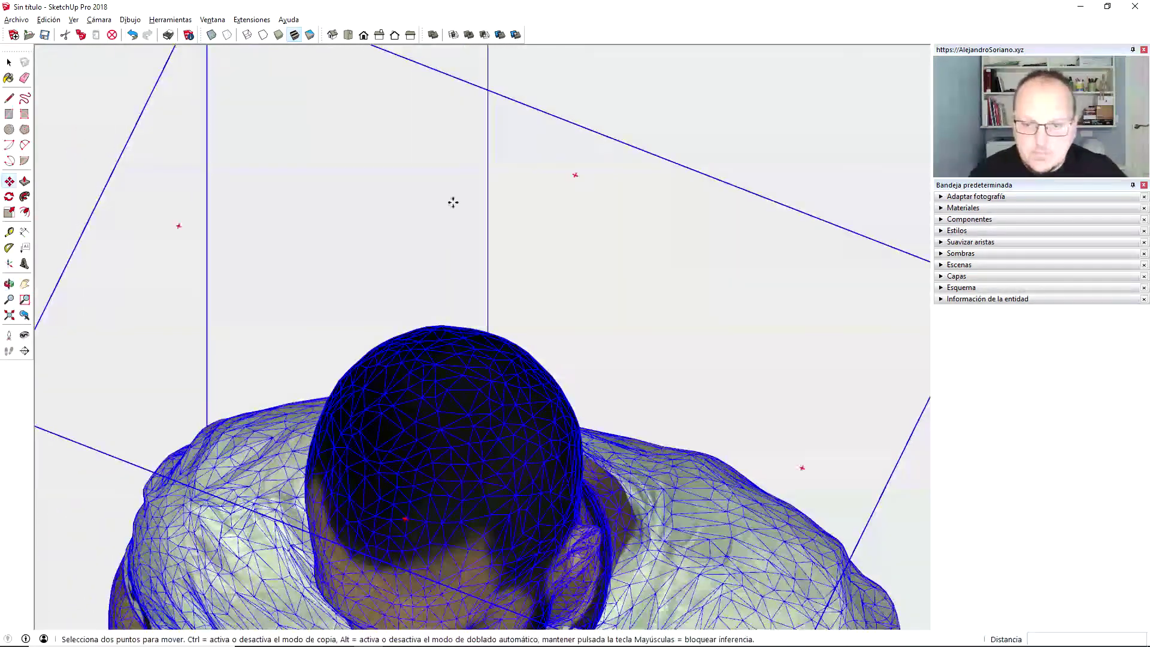
click(9, 314)
mouse_move(379, 382)
middle_down()
mouse_move(465, 249)
mouse_move(561, 352)
middle_up()
key(space)
click(639, 282)
mouse_move(640, 282)
middle_down()
mouse_move(569, 329)
mouse_move(519, 316)
mouse_move(542, 279)
middle_up()
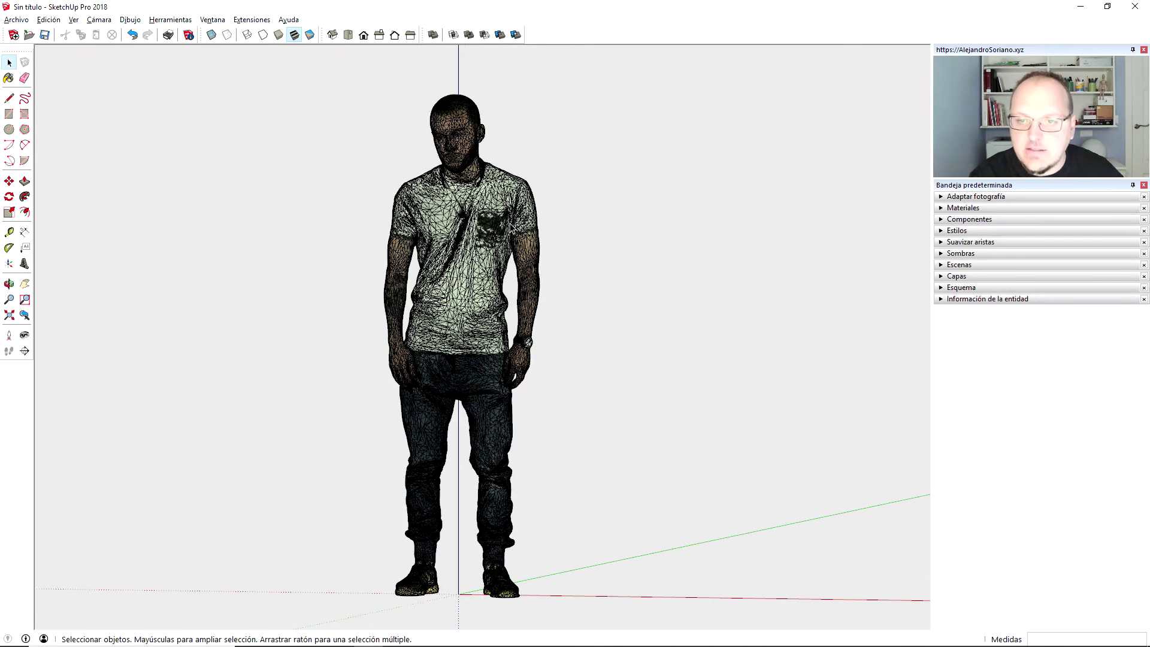
click(465, 144)
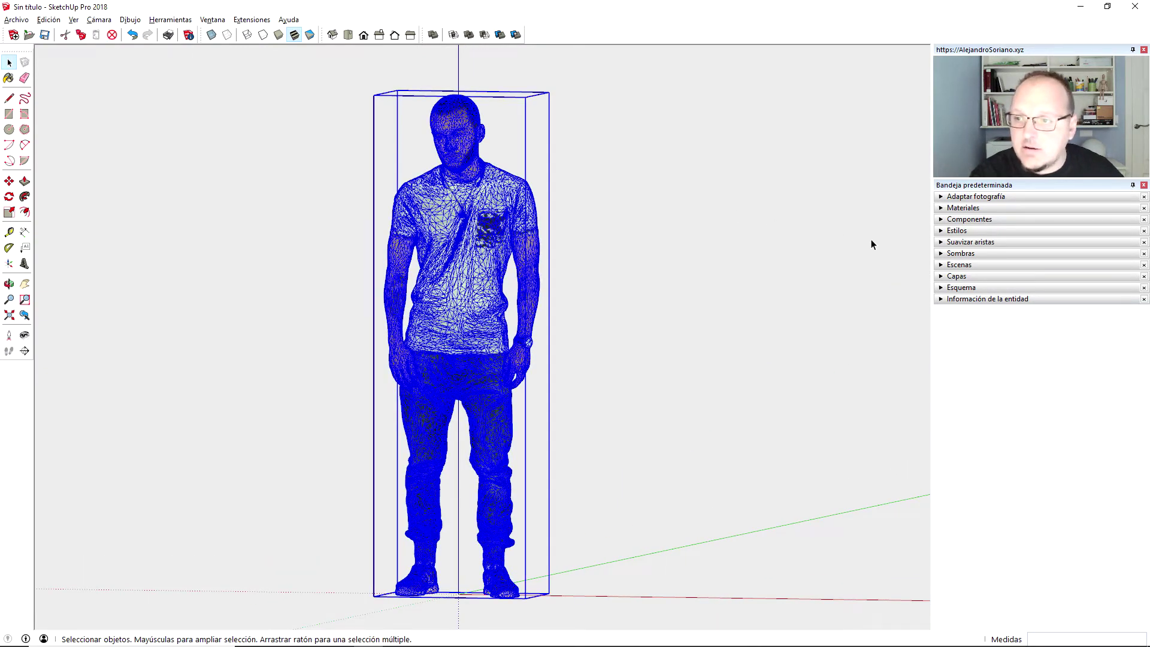
- Soften the figure's edges at 180 degrees with Alisar normales off and Suavizar coplanarias on
click(952, 243)
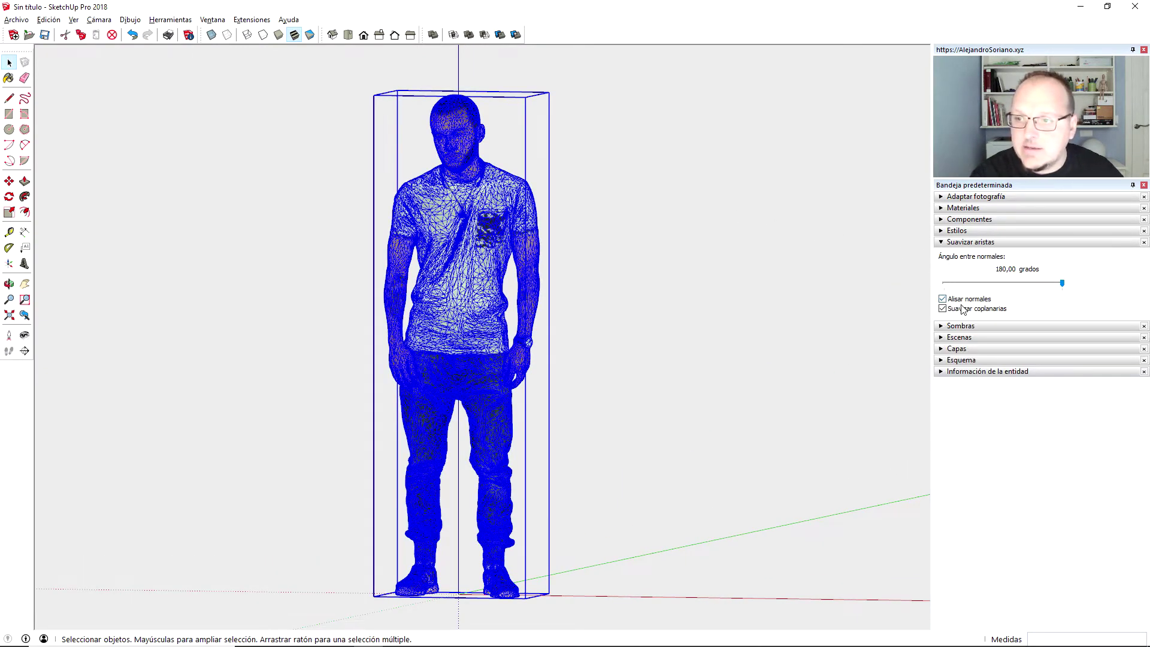
click(943, 299)
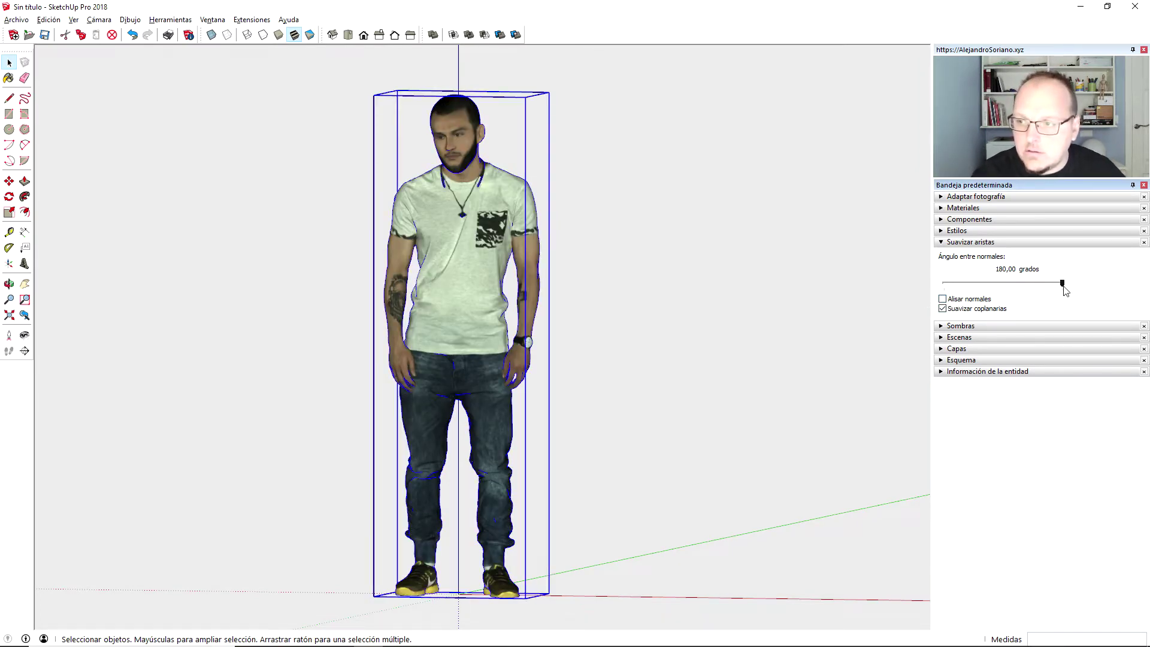
mouse_move(1062, 283)
mouse_down()
mouse_move(954, 283)
mouse_move(1029, 284)
mouse_up()
click(975, 300)
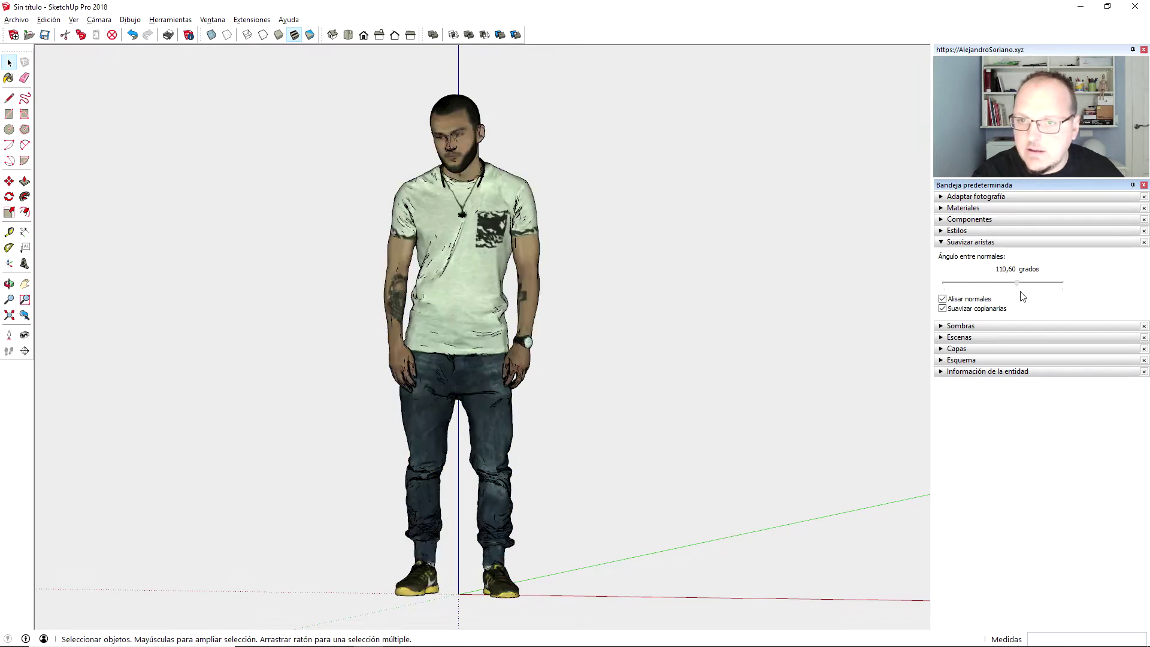
click(1063, 283)
click(972, 302)
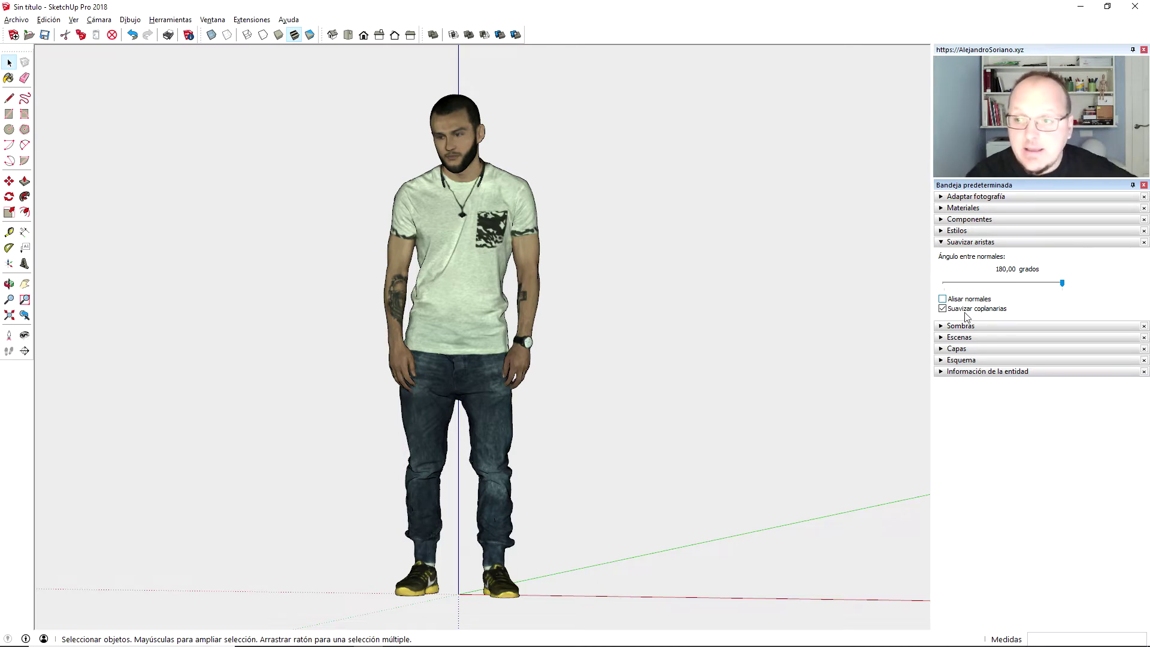
key(ctrl+a)
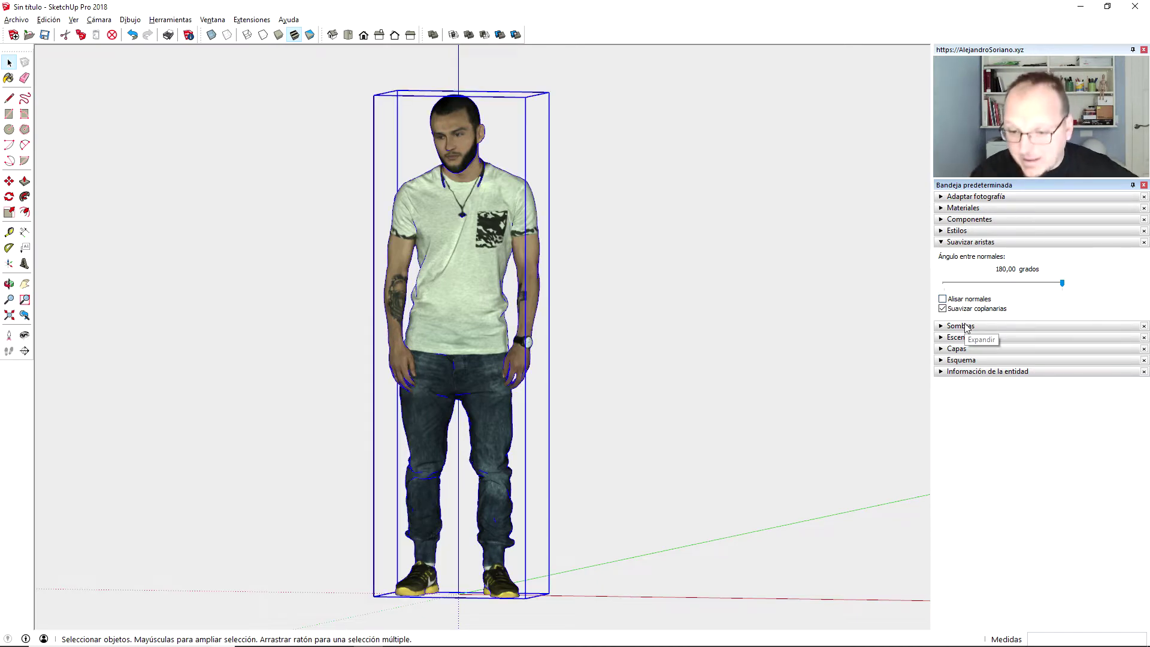
click(364, 34)
click(71, 20)
mouse_move(99, 20)
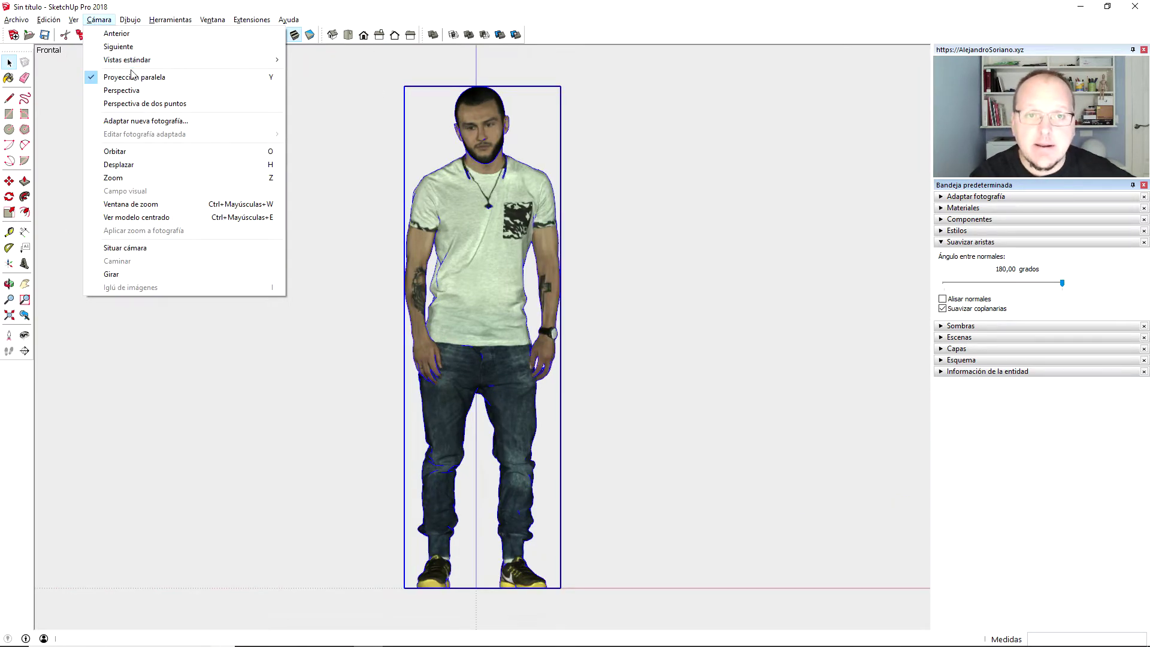
click(154, 83)
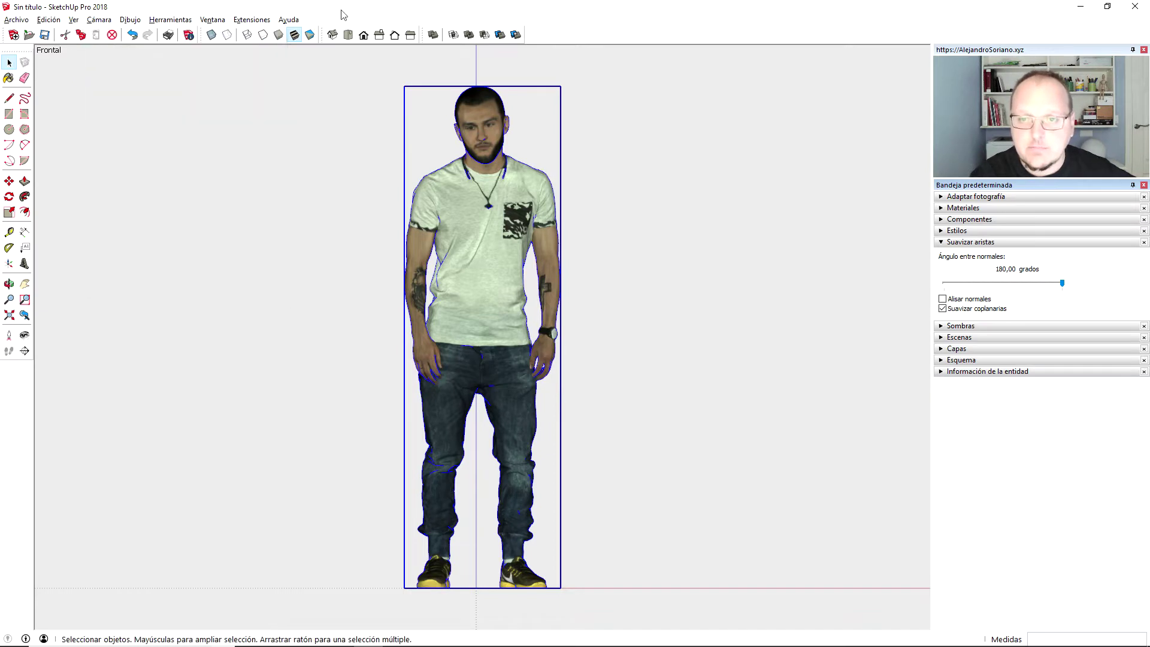
click(24, 232)
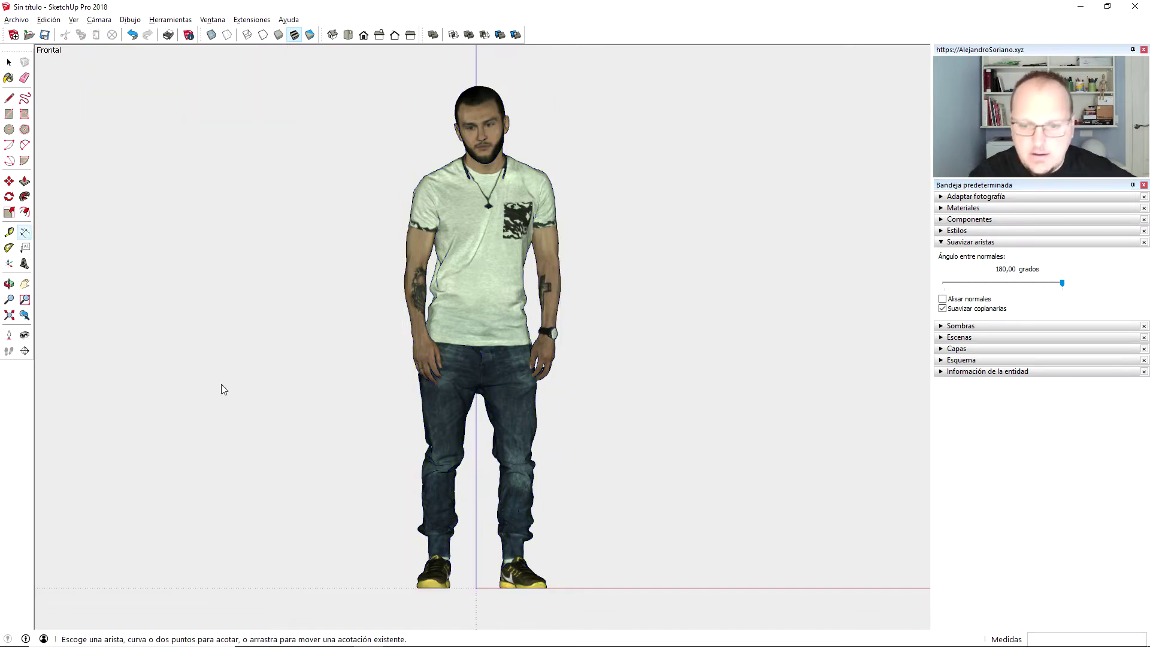
click(476, 588)
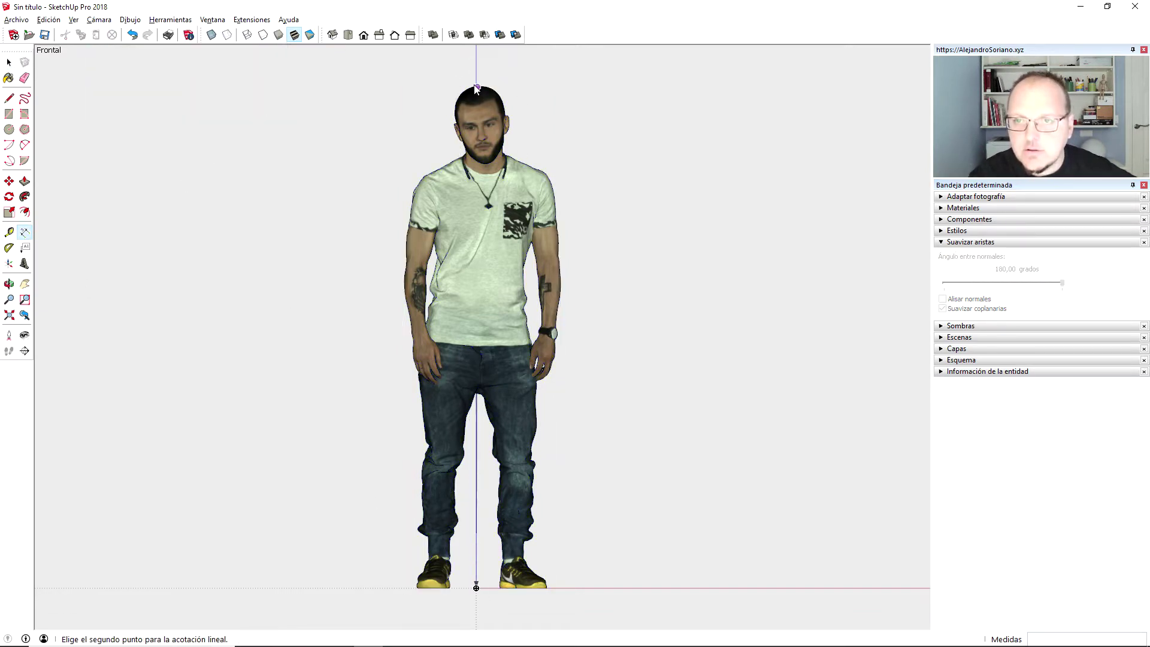
click(476, 88)
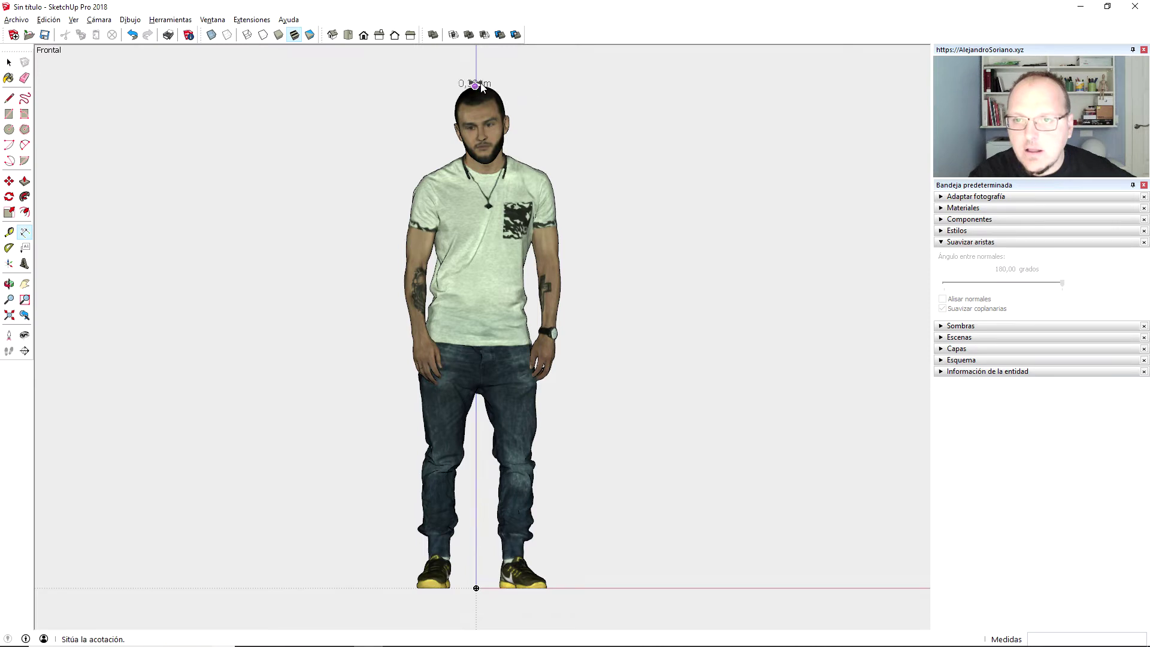
click(667, 106)
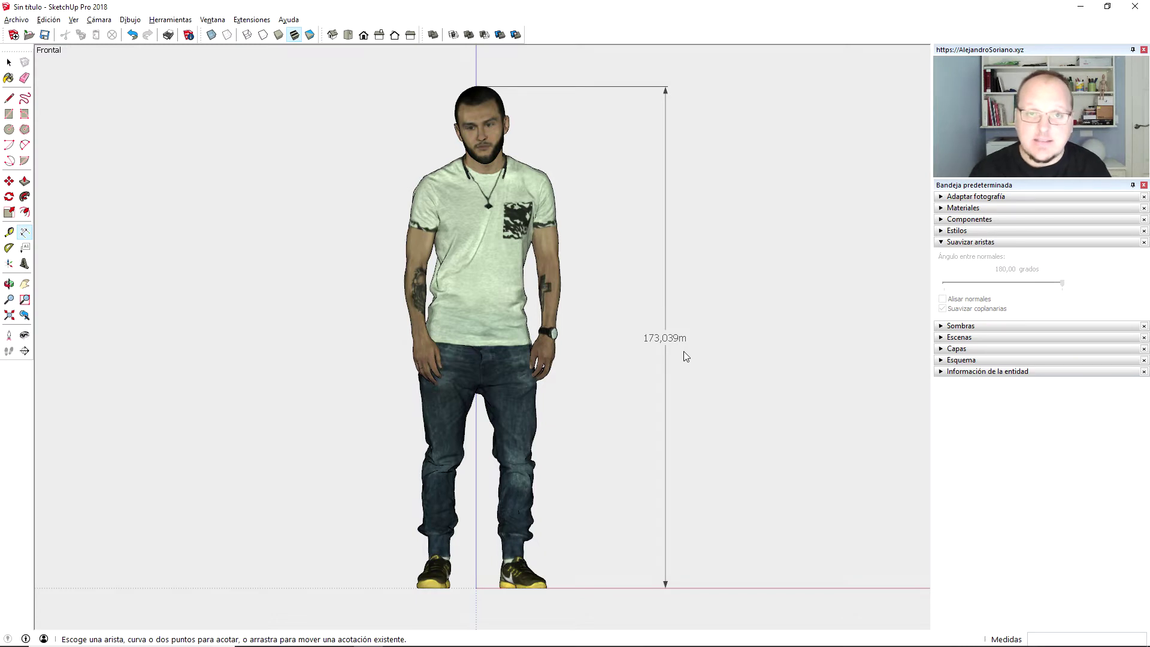
click(682, 326)
key(space)
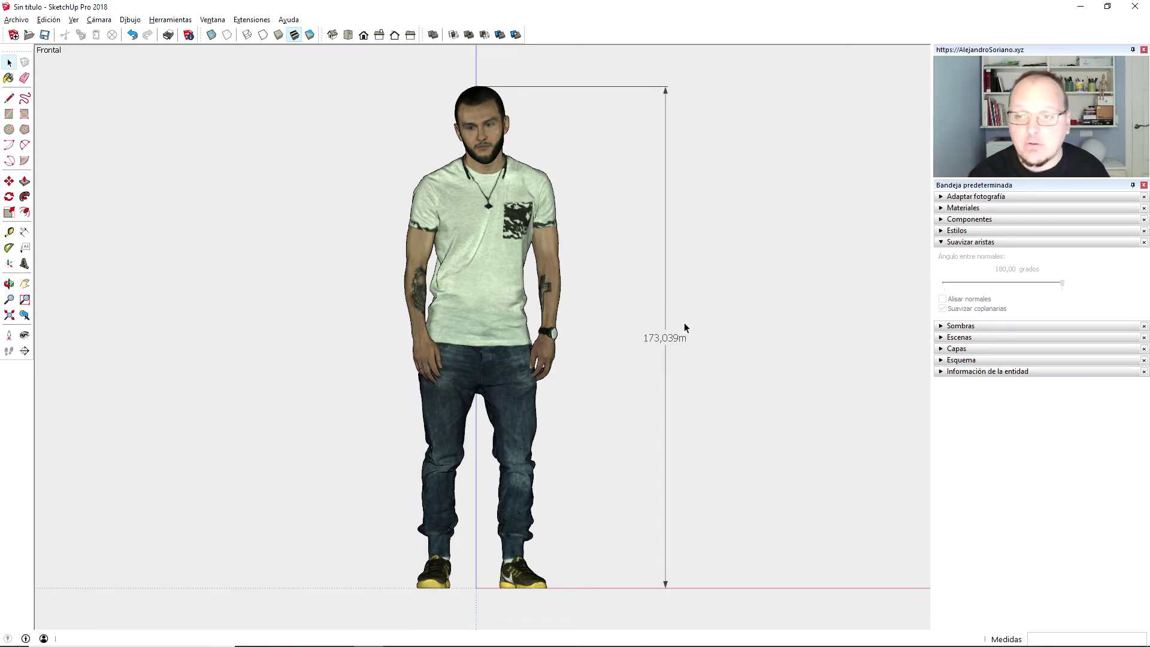
key(Delete)
mouse_move(646, 357)
middle_down()
mouse_move(566, 330)
mouse_move(527, 336)
middle_up()
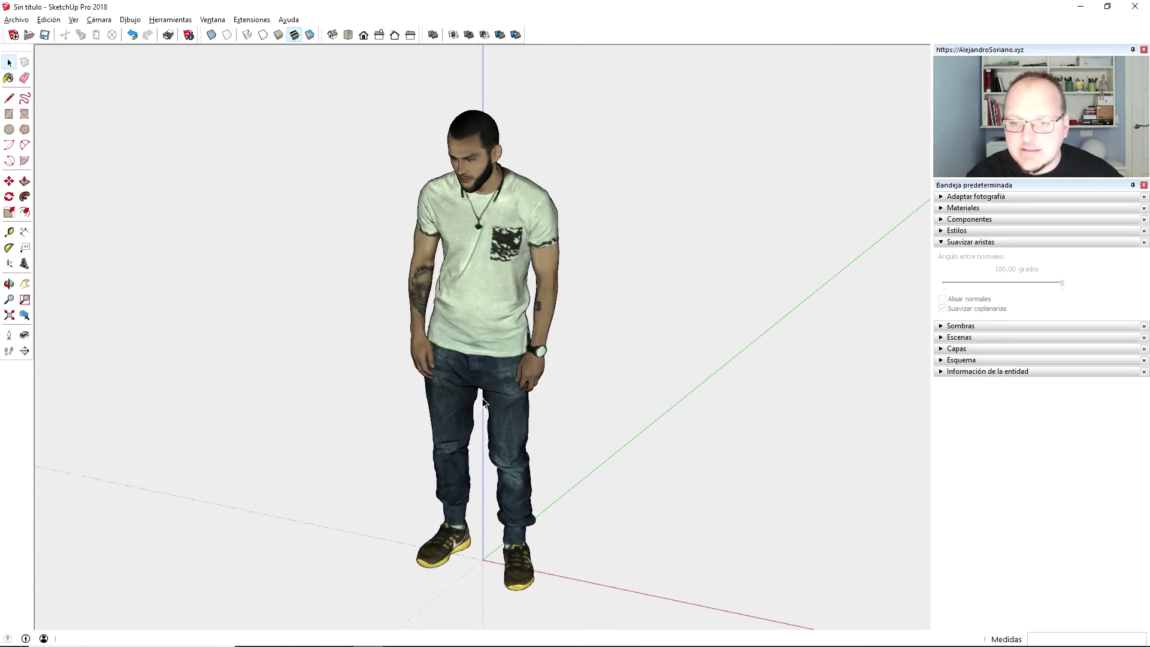
- Uniformly scale the scanned figure to a height of 1,8m and frame it with Zoom Extents
click(479, 335)
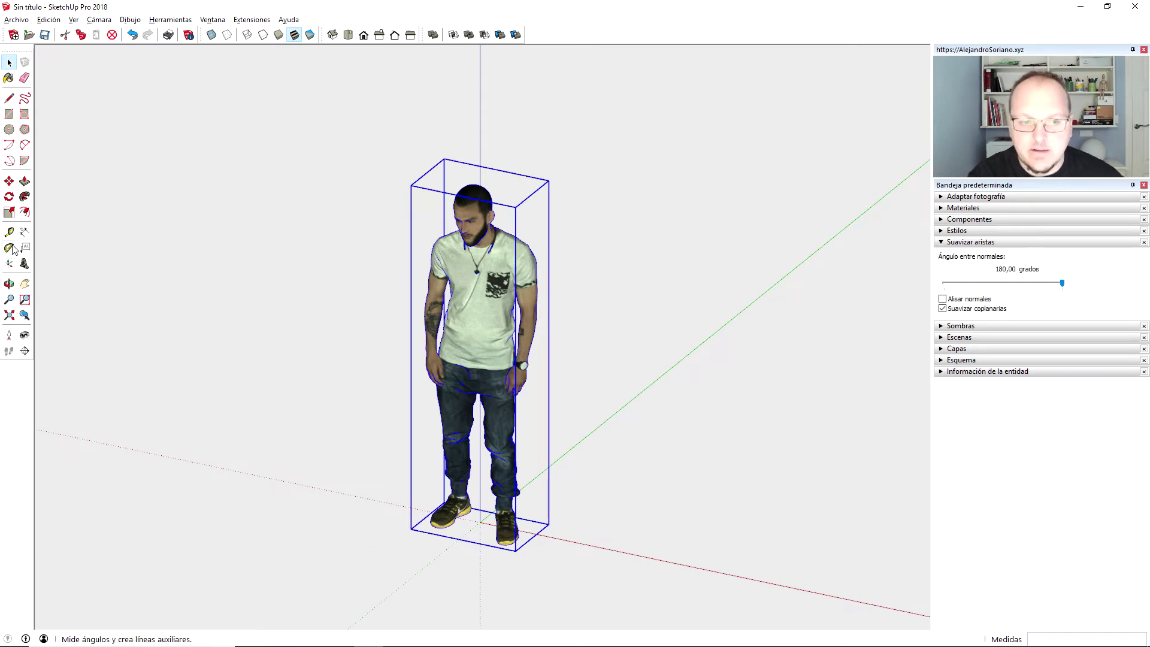
click(9, 212)
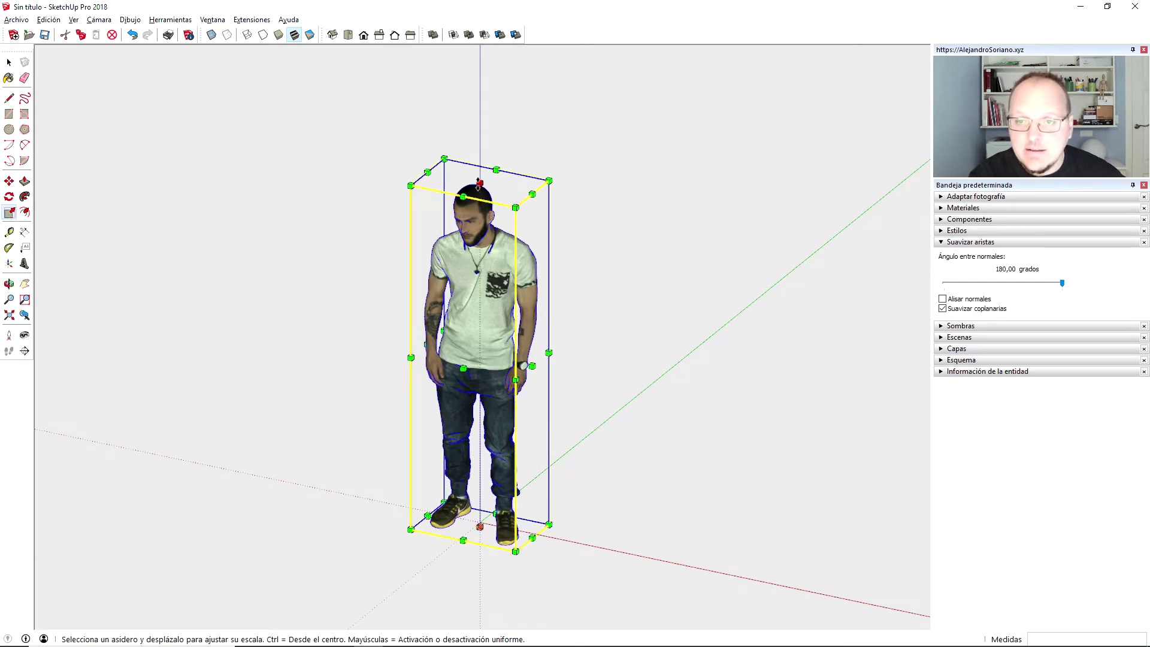
click(480, 183)
drag(481, 173, 480, 259)
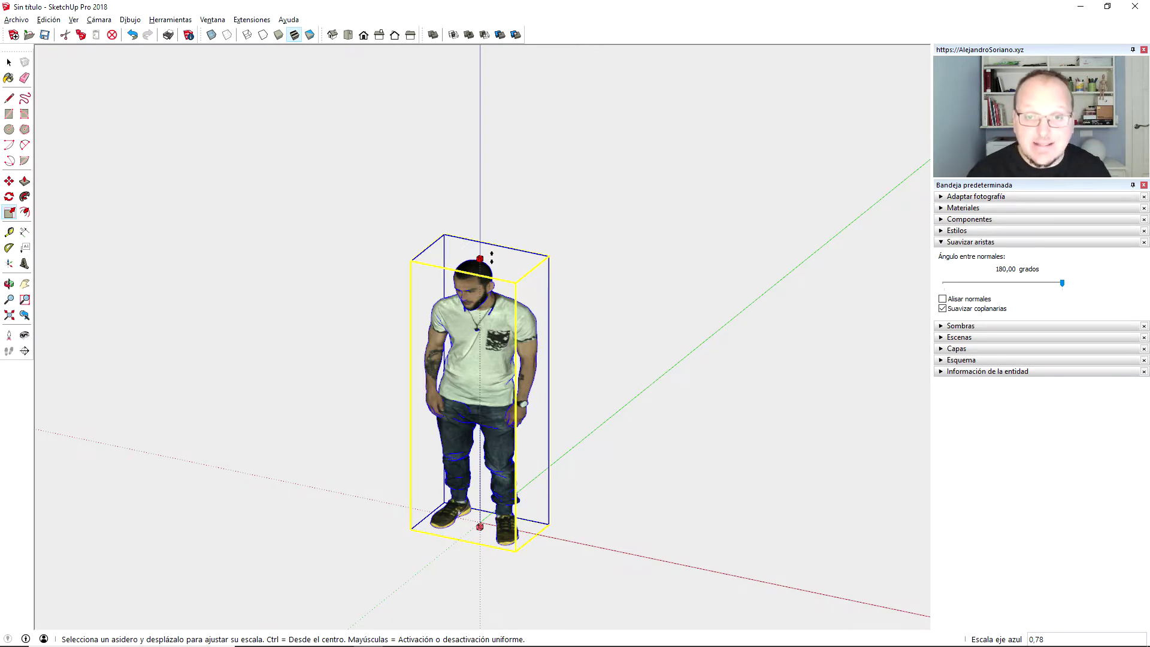
key(shift)
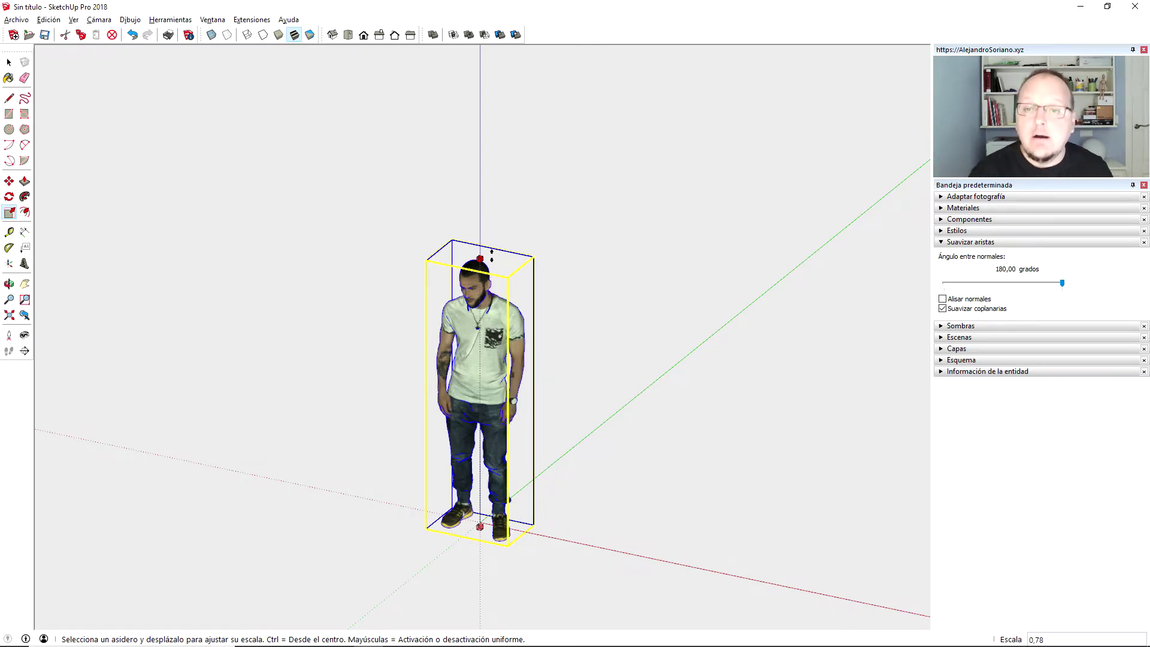
mouse_move(491, 258)
mouse_down()
mouse_move(489, 191)
mouse_move(492, 293)
mouse_move(490, 267)
mouse_move(496, 275)
mouse_up()
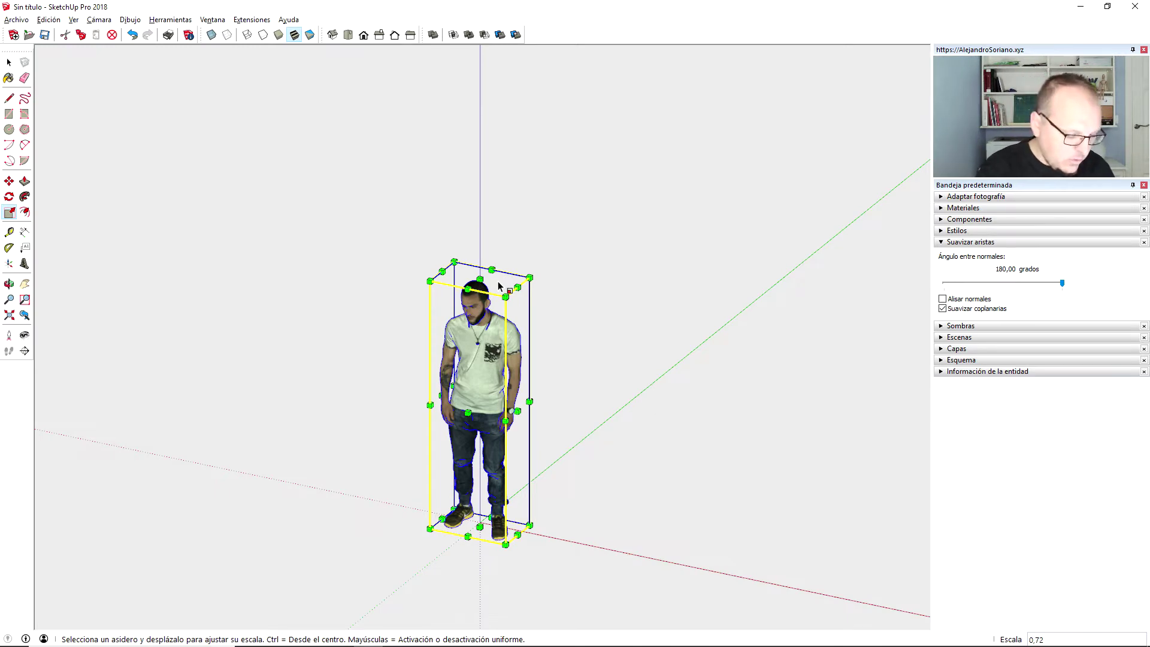
text(1,8m)
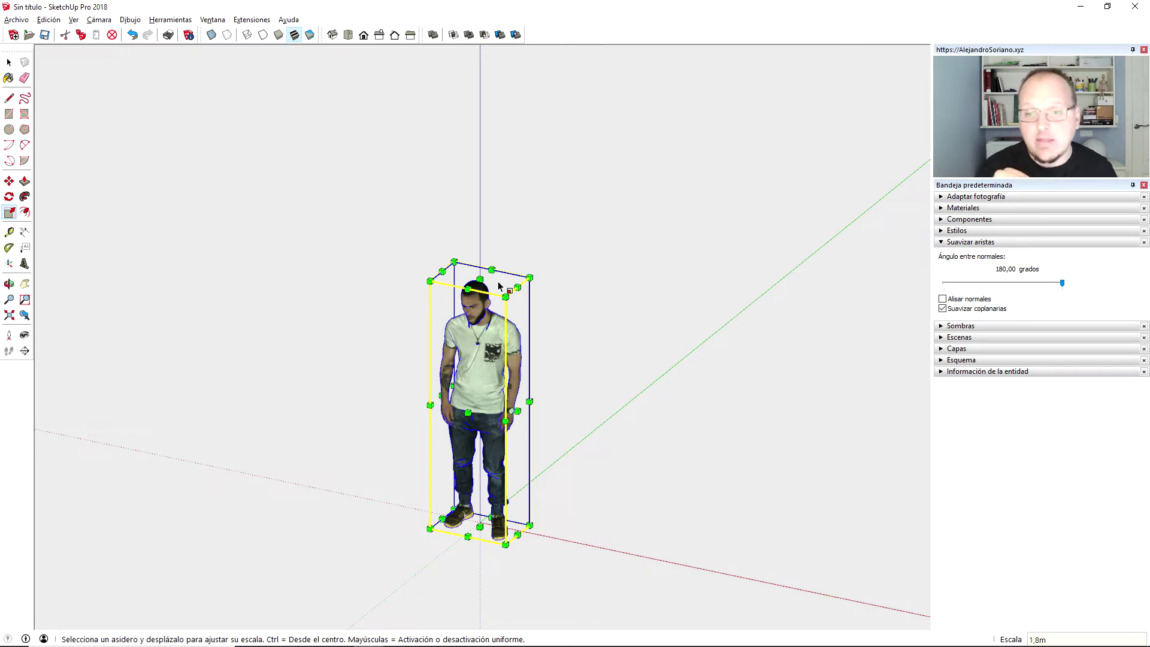
key(Return)
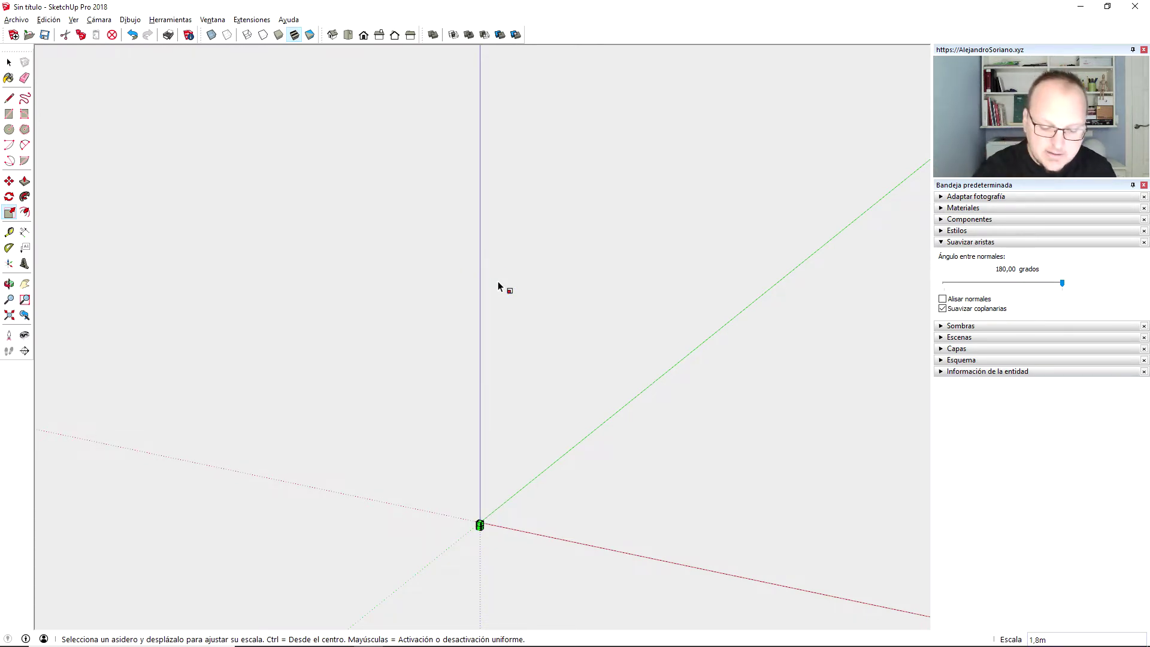
click(10, 316)
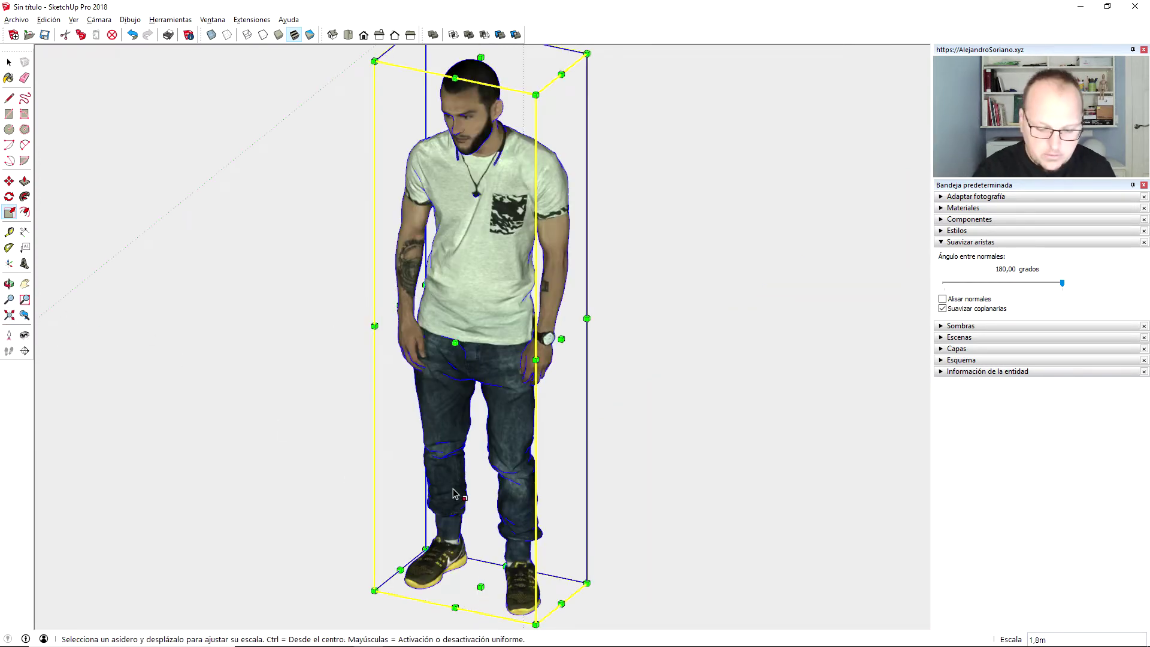
- In front view, place a Tape Measure guide 1.8 m above the red ground axis
click(364, 34)
scroll(381, 275, down, 2)
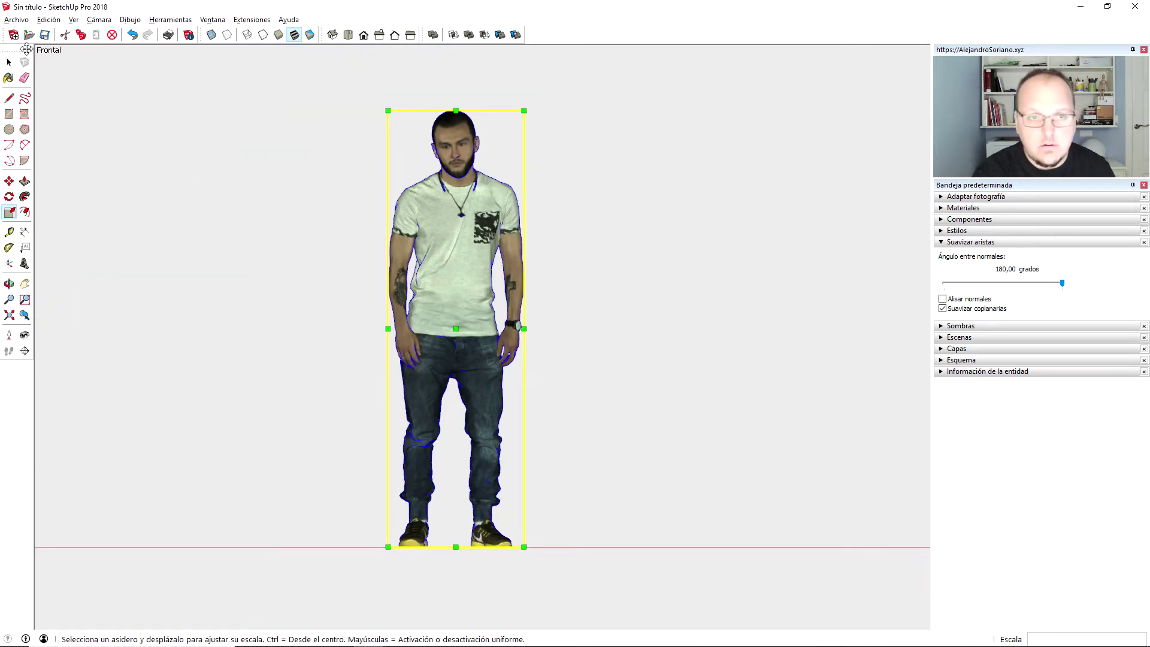
key(space)
click(189, 214)
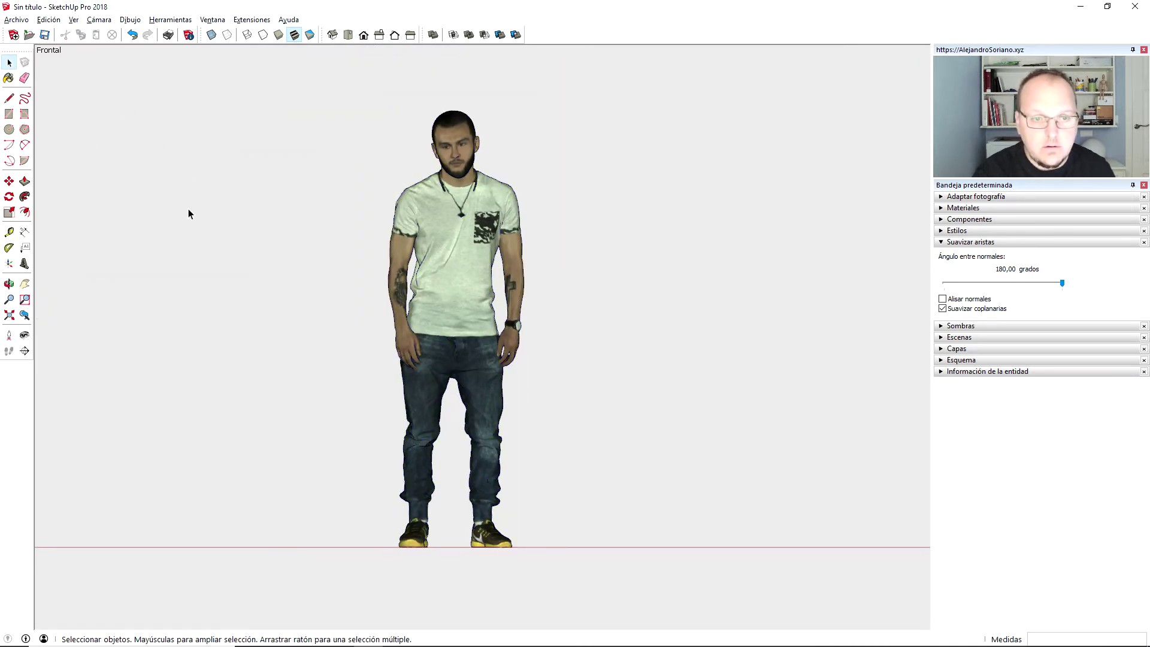
click(9, 232)
click(213, 546)
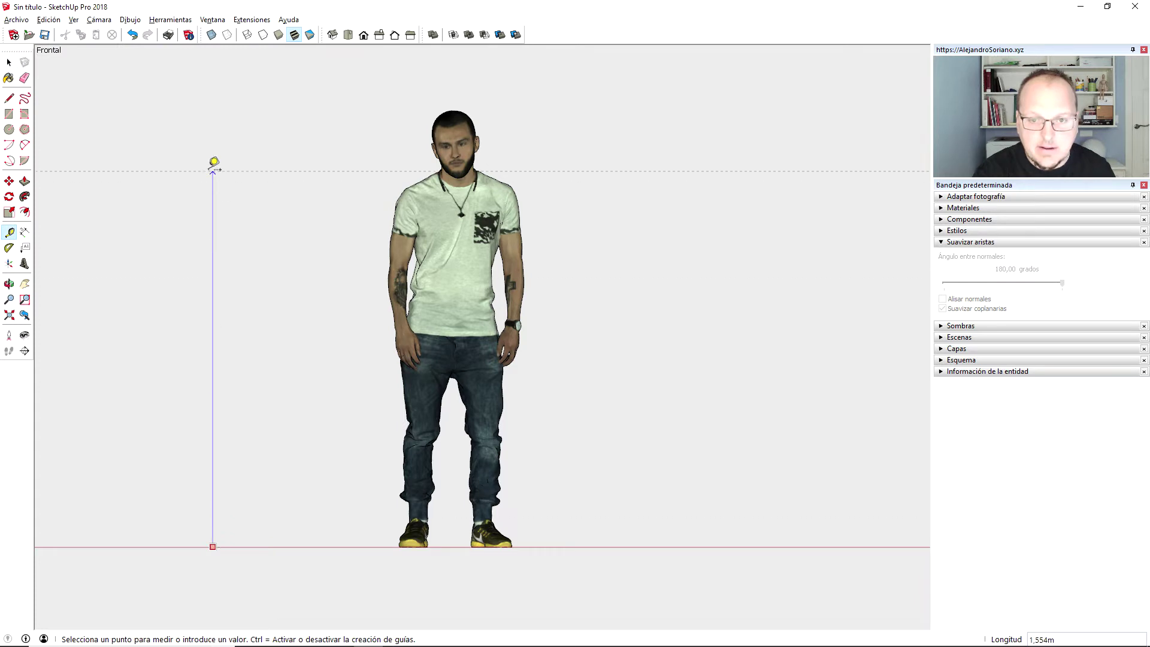
text(1,8)
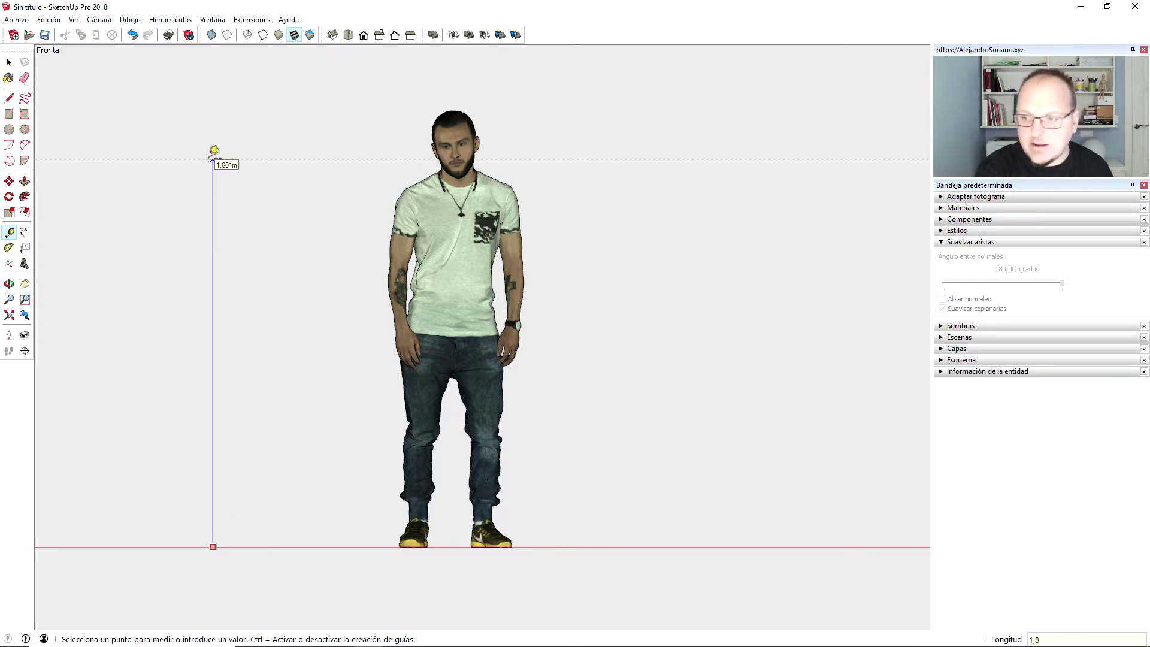
key(Return)
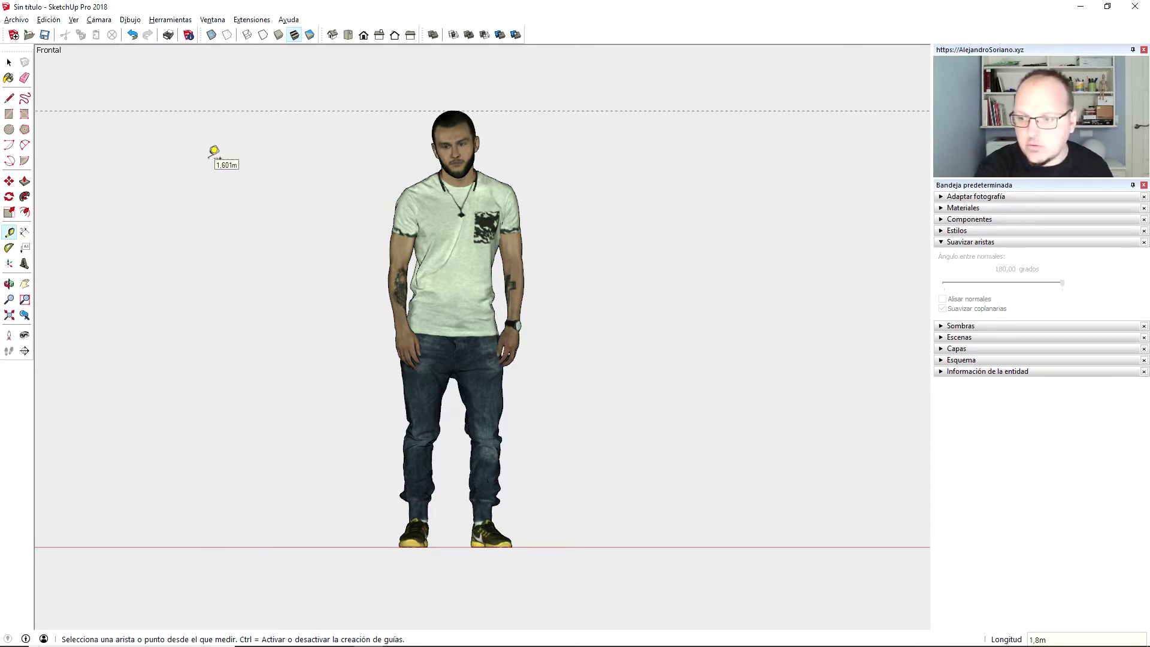
scroll(741, 226, down, 1)
scroll(567, 297, down, 2)
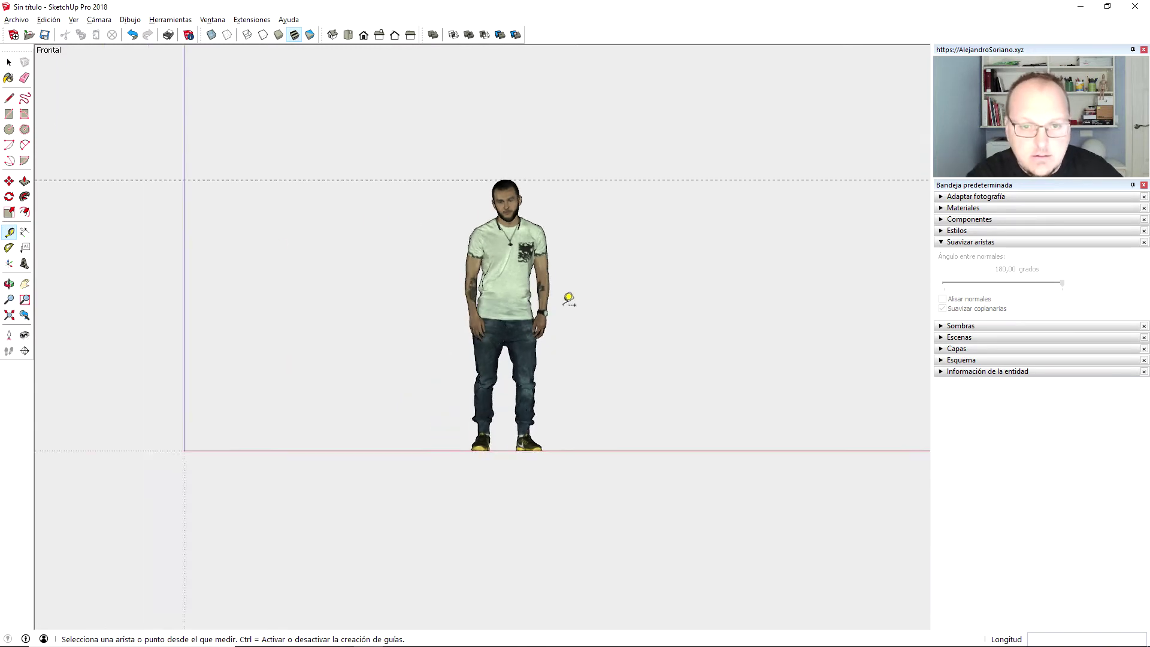
scroll(568, 298, up, 1)
- Add a 1,800m dimension from the origin to the guide beside the figure
click(25, 232)
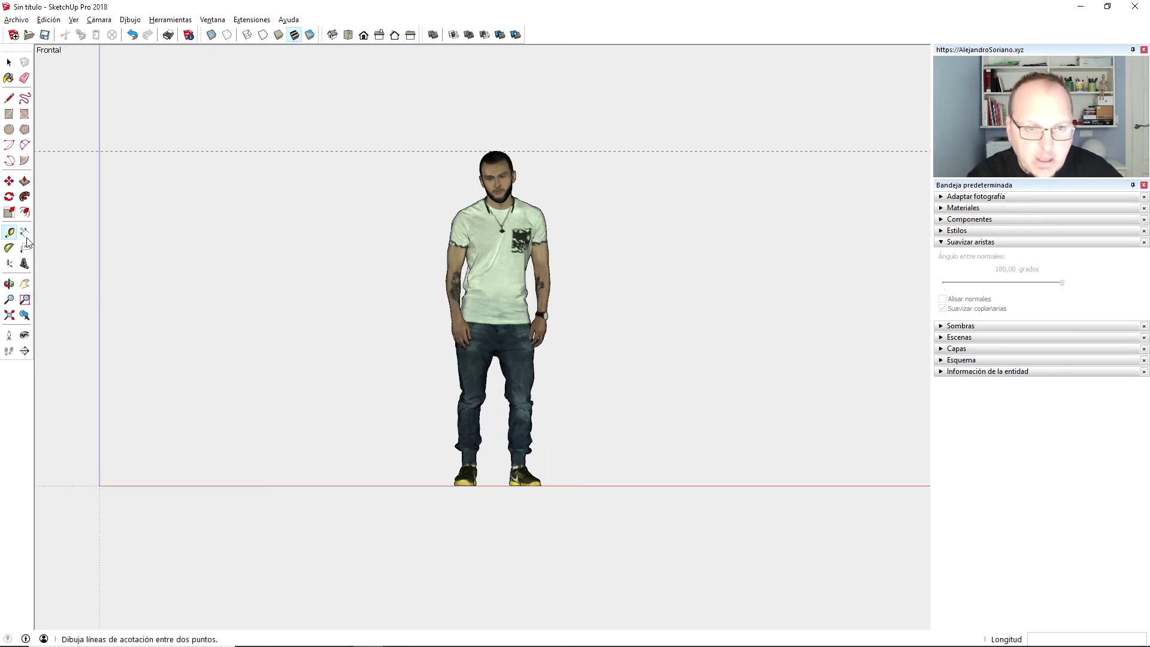
click(99, 485)
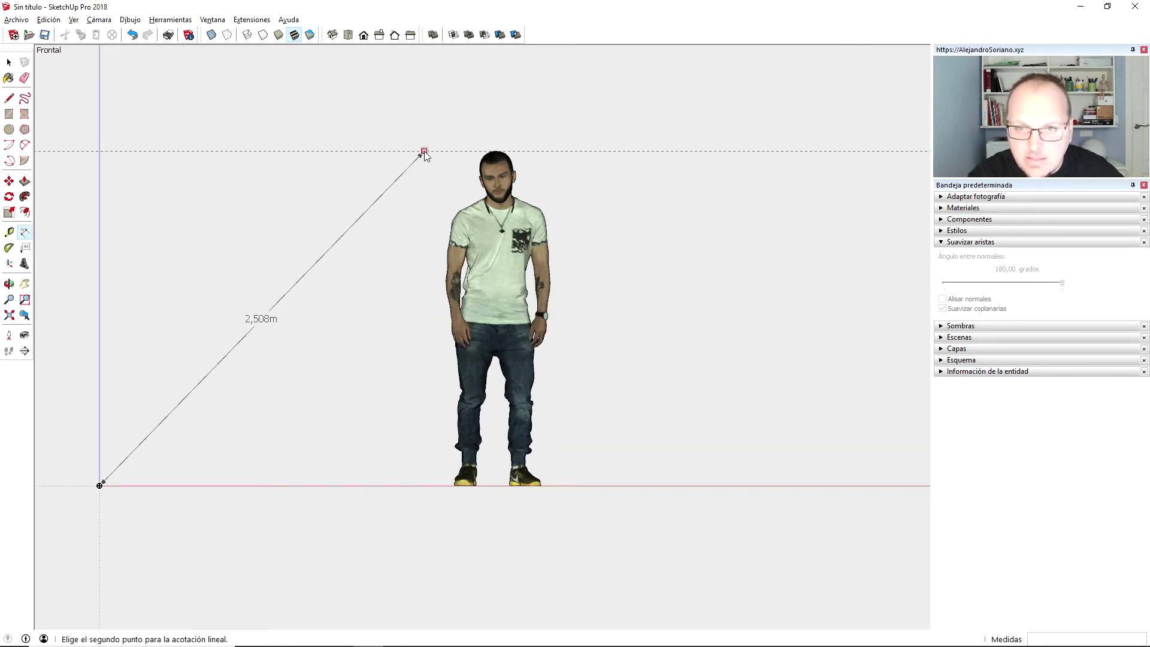
click(424, 151)
click(328, 179)
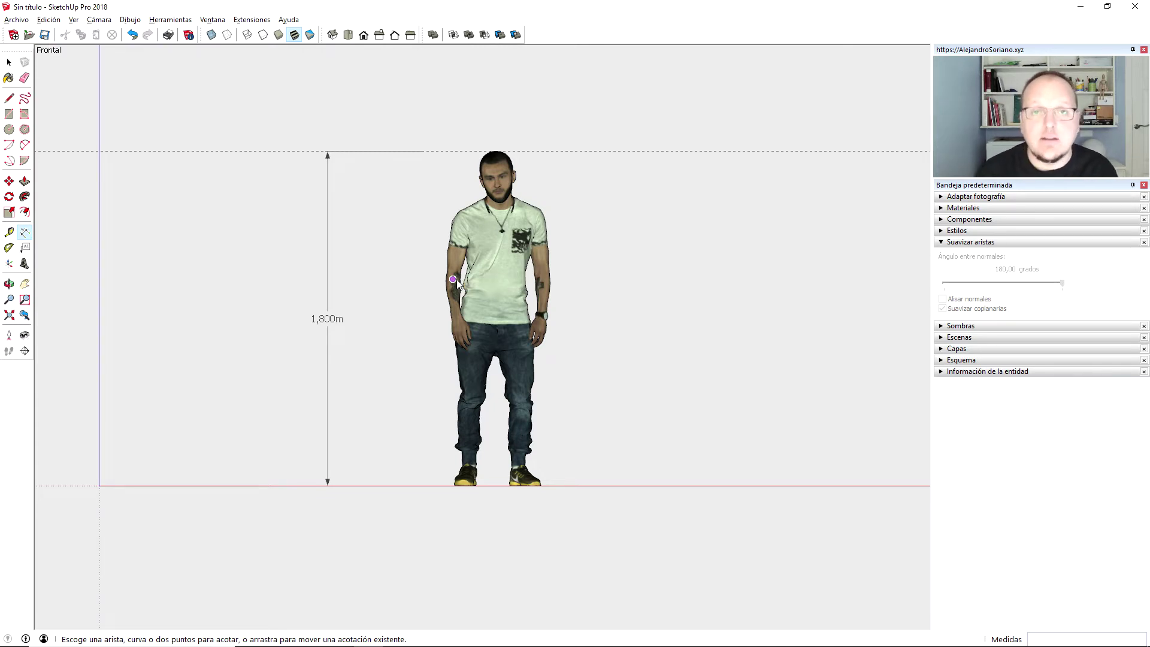
click(9, 62)
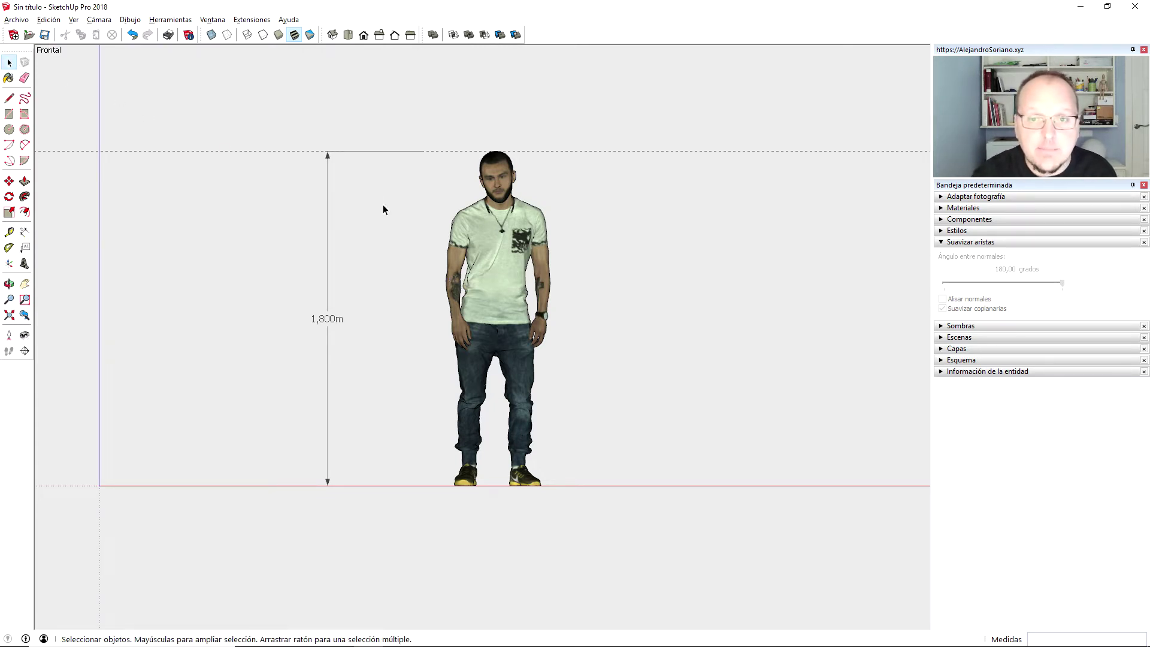
click(505, 220)
right_click(505, 217)
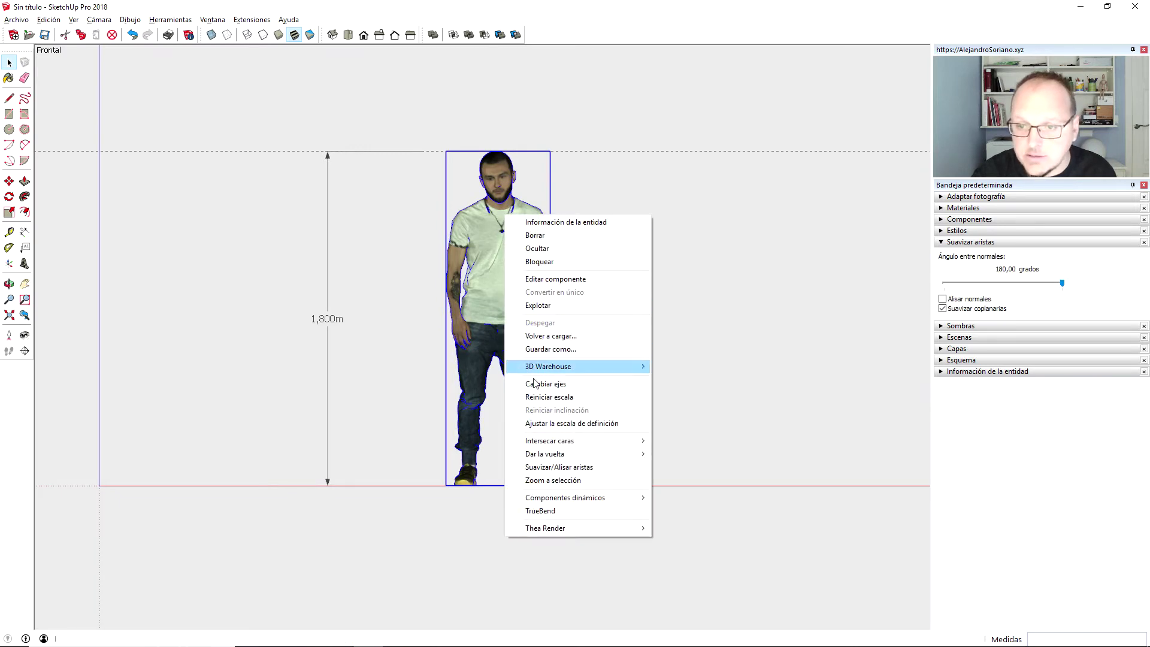
- Make the person component's current 1.8 m size its definition scale
click(564, 427)
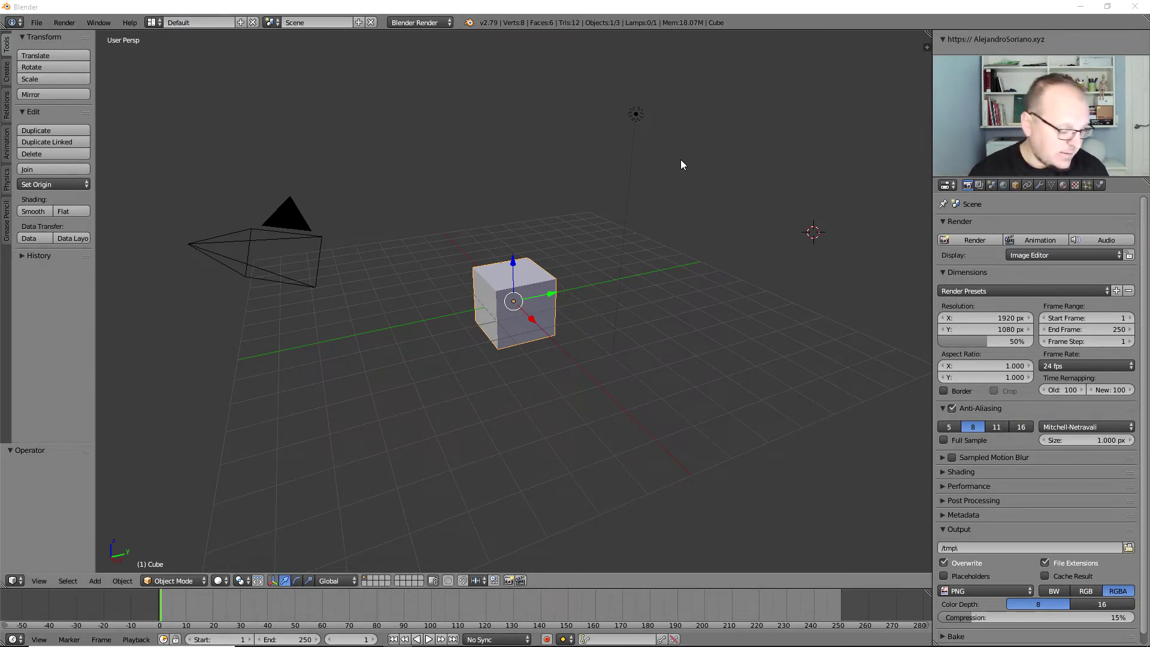
- Select and delete the default cube, camera and lamp
key(a)
key(a)
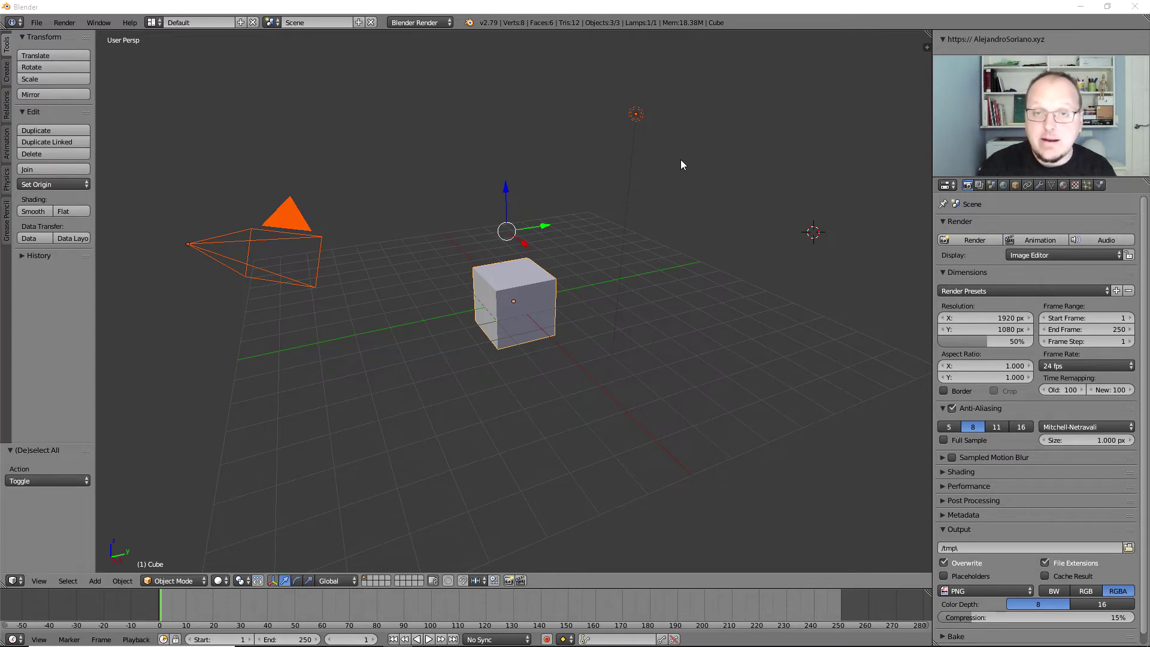
key(x)
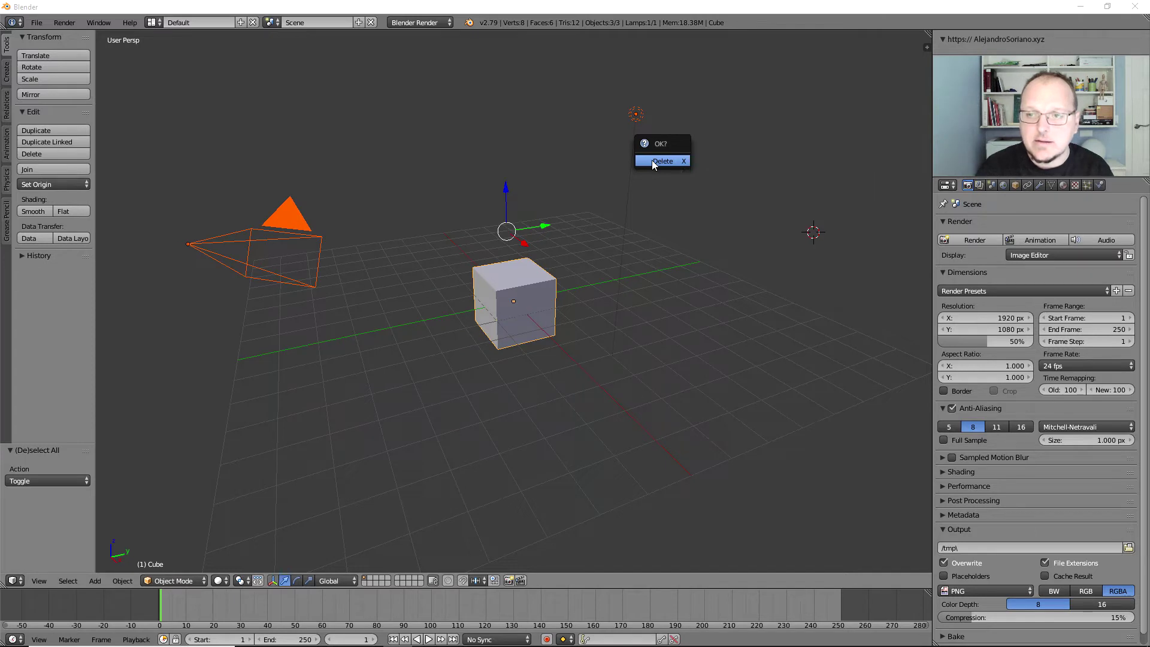
click(651, 160)
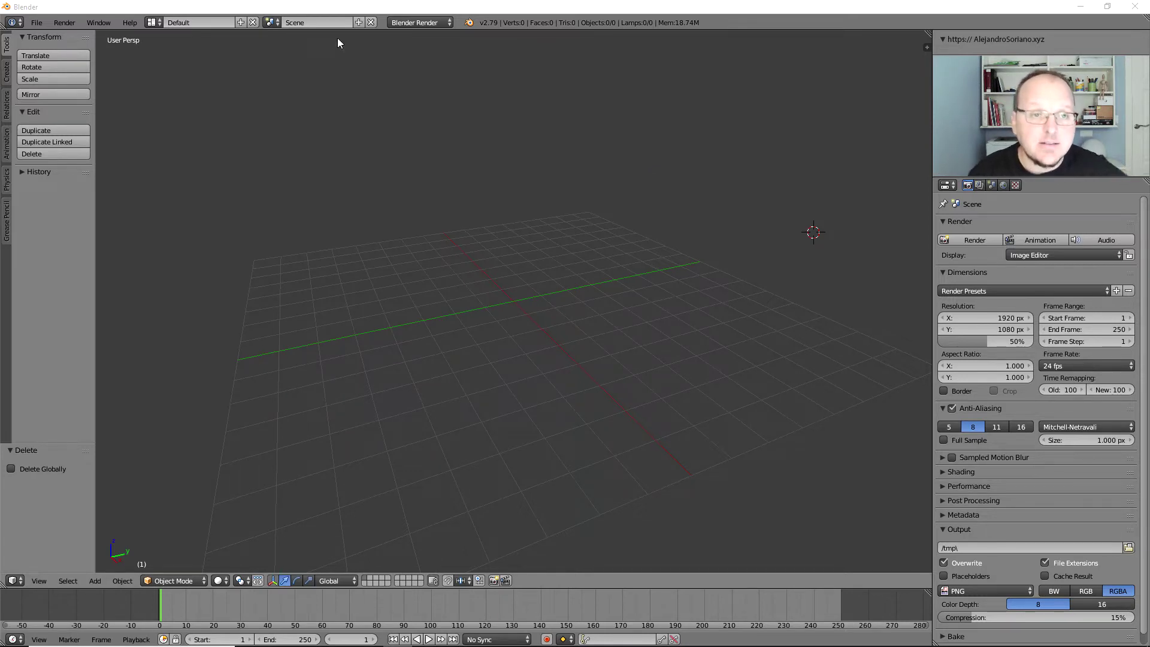
click(37, 26)
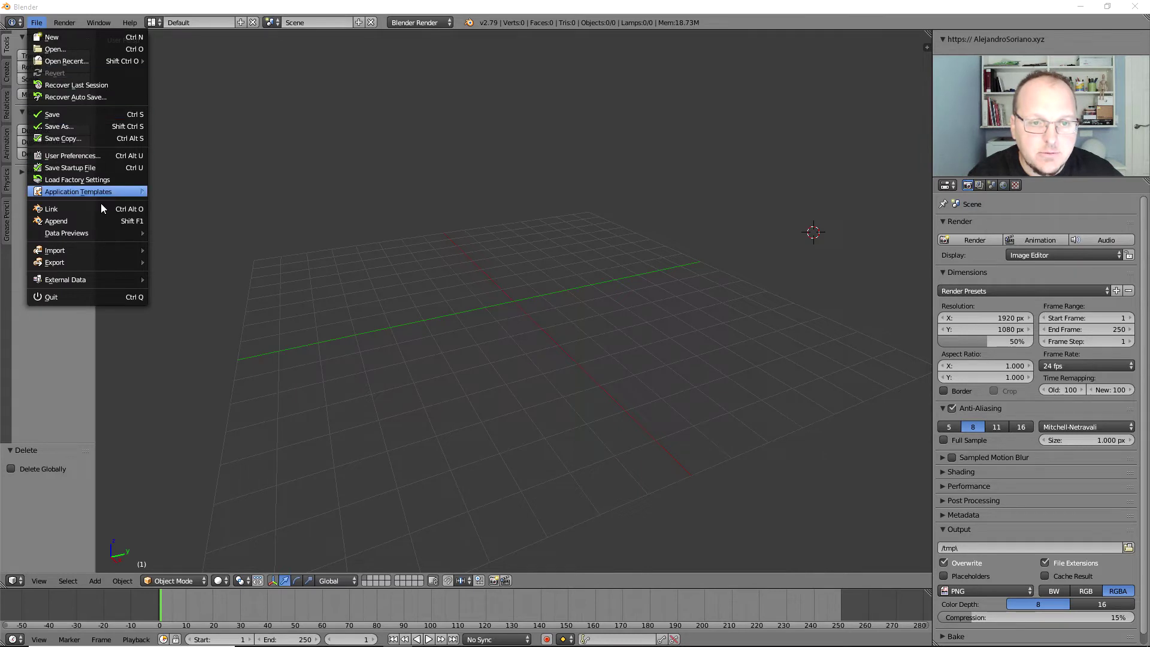
mouse_move(56, 250)
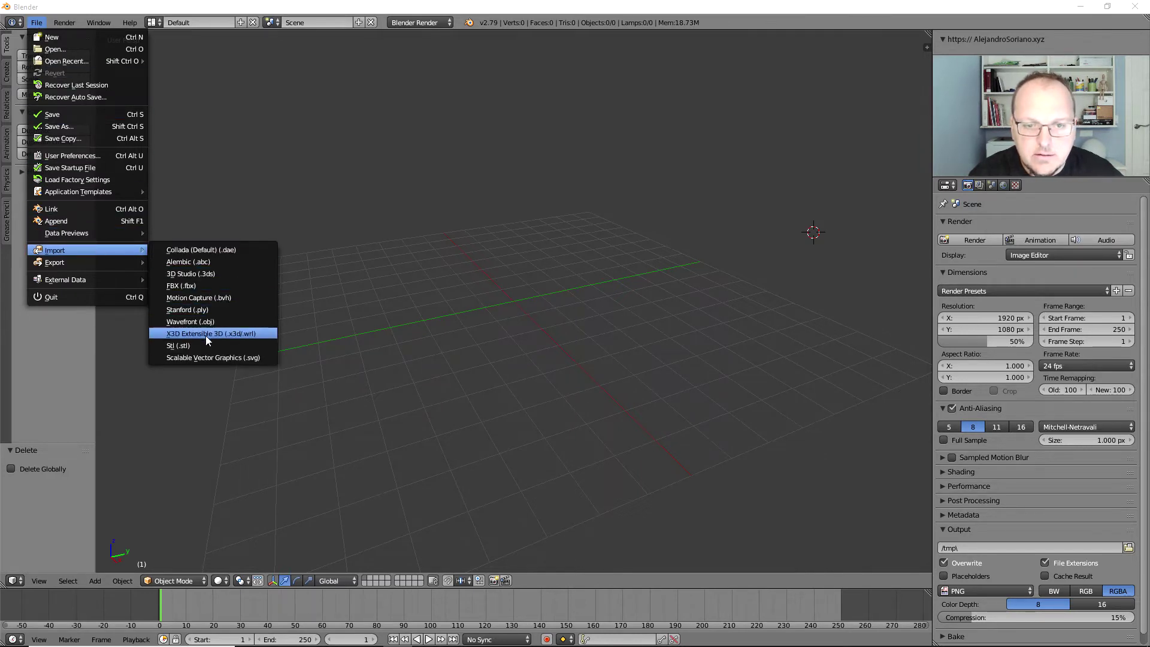
- Import PB171_sneaker_hi.obj as Wavefront OBJ from the PB171_sneaker_hi folder
click(210, 323)
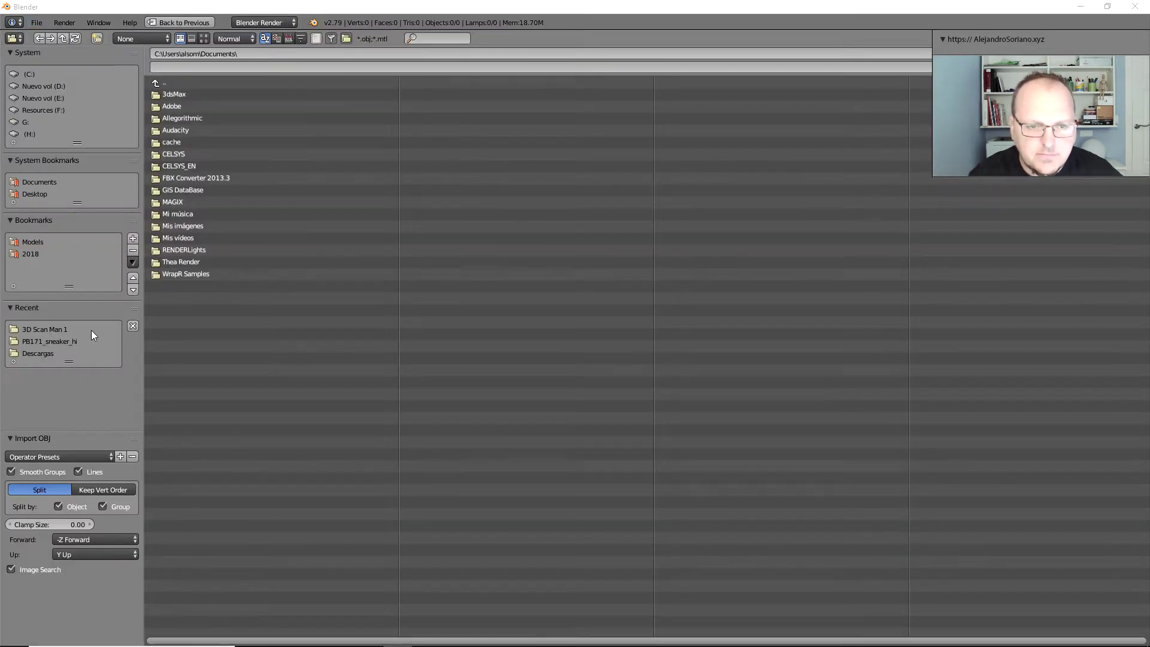
click(52, 342)
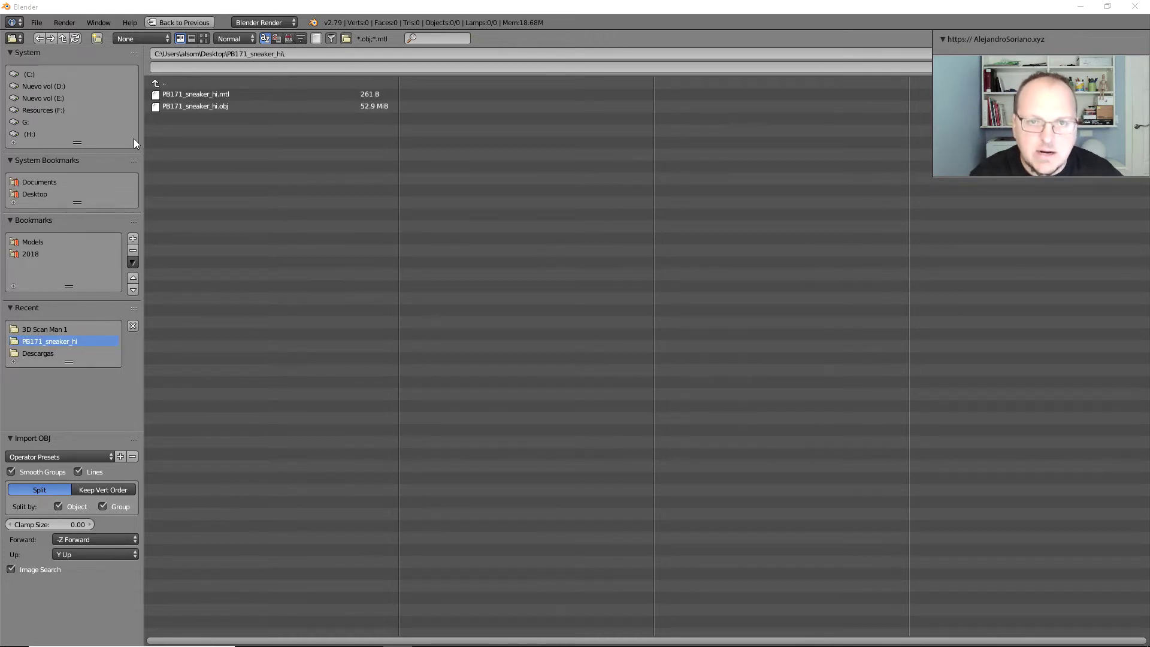
click(192, 108)
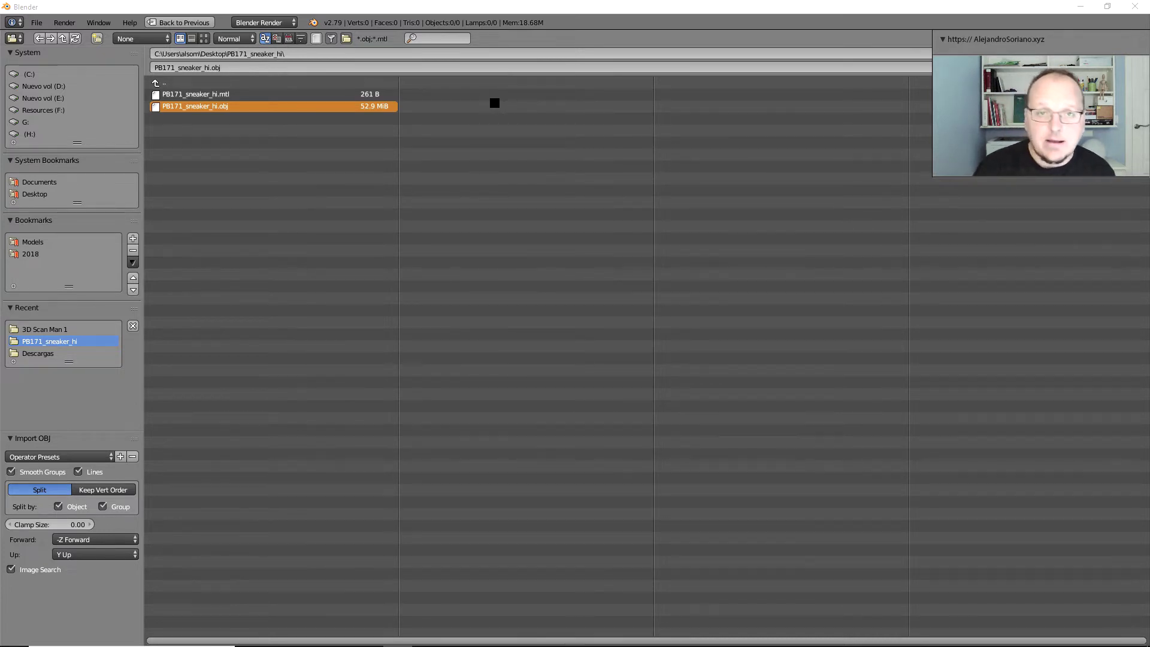
key(Return)
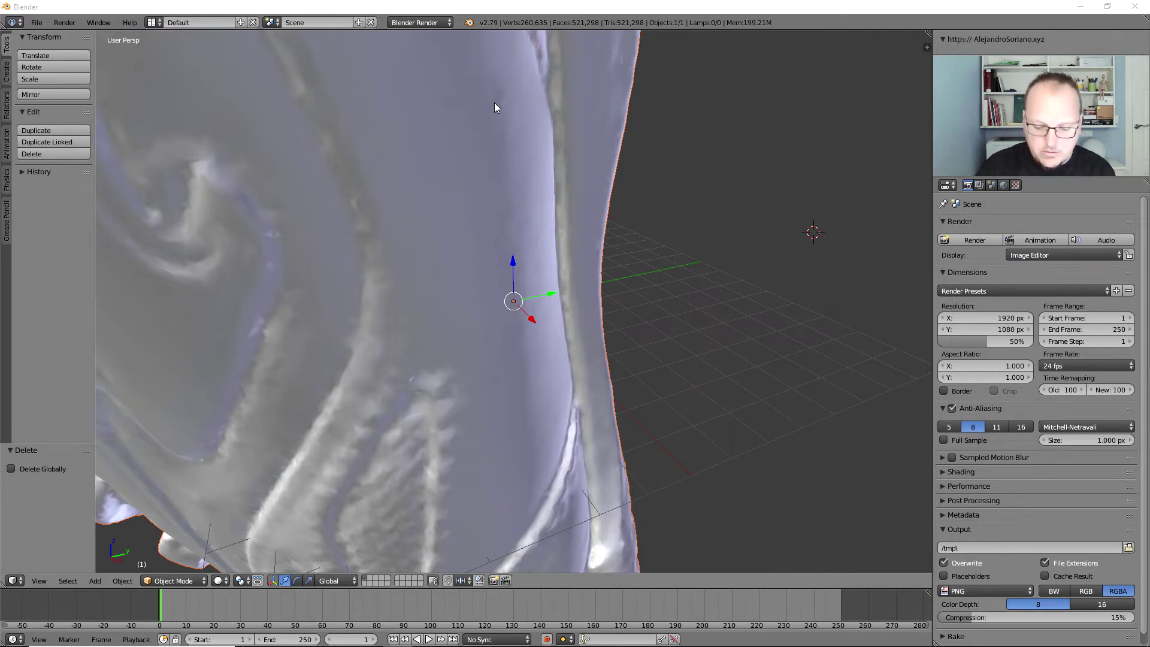
- Frame and select the imported sneaker, then bring up its PB171_sneaker_hi texture folder
key(Home)
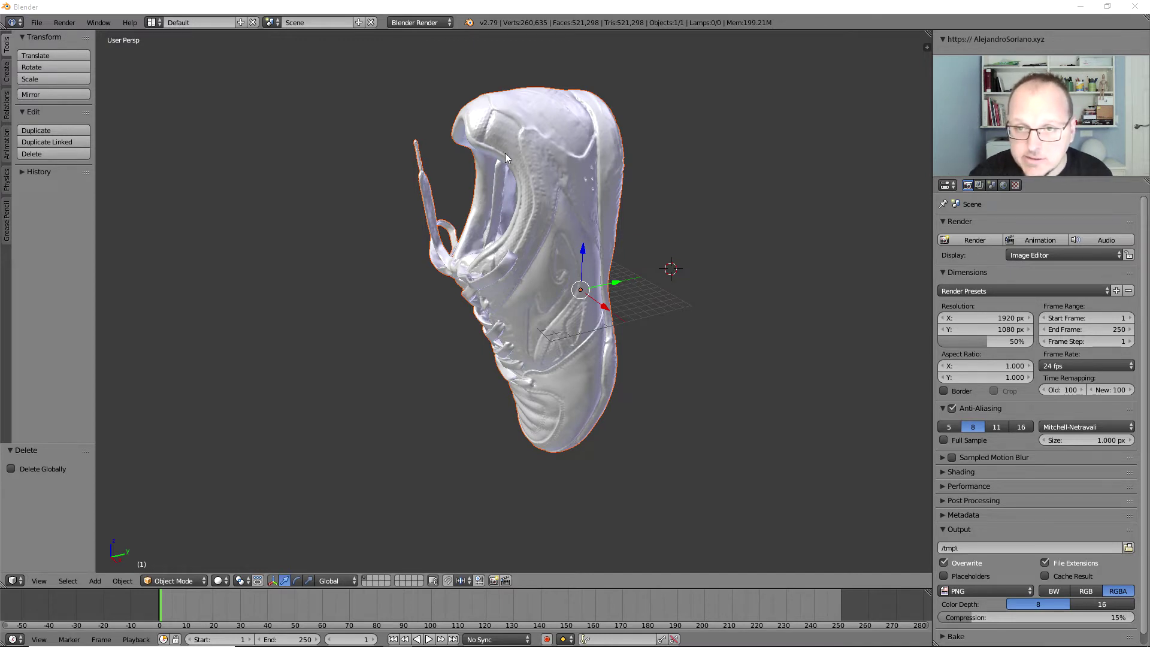
right_click(524, 145)
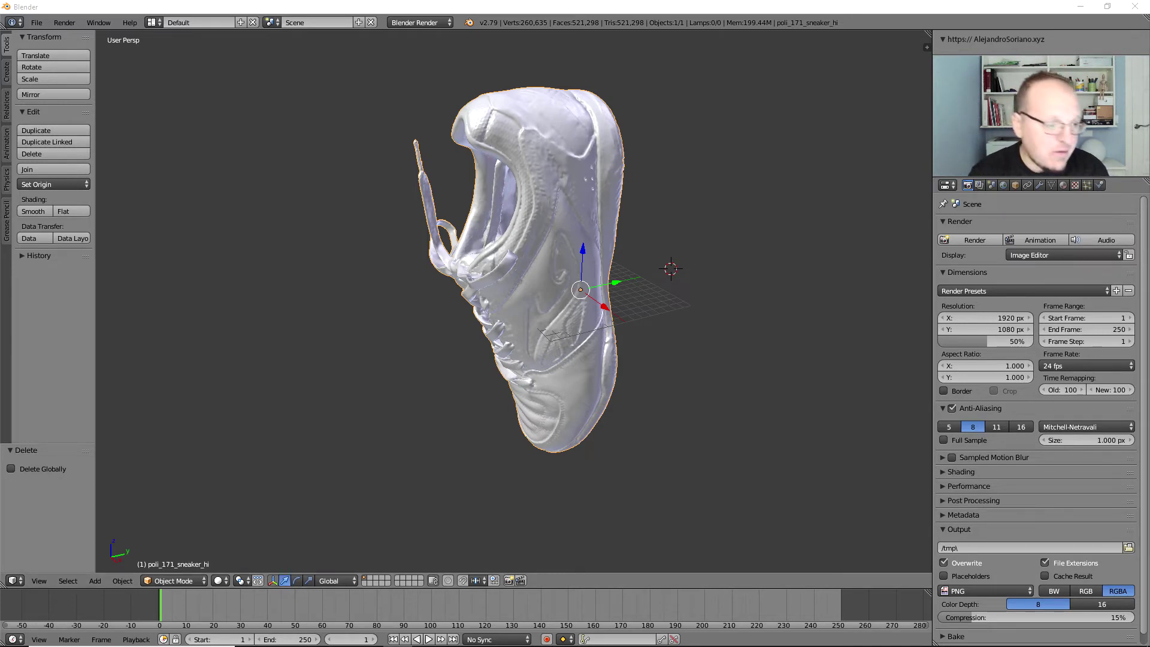
key(alt+Tab)
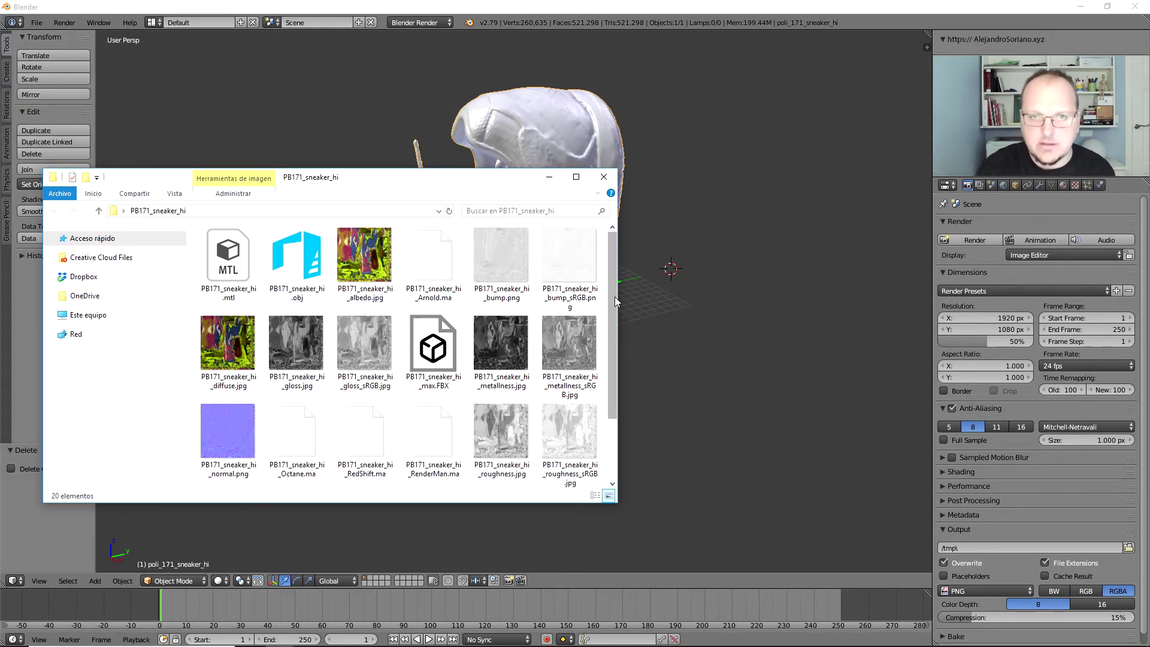
- Texture the sneaker by dropping PB171_sneaker_hi_diffuse.jpg onto it in the viewport
mouse_move(492, 183)
mouse_down()
mouse_move(480, 189)
mouse_move(359, 55)
mouse_up()
click(117, 240)
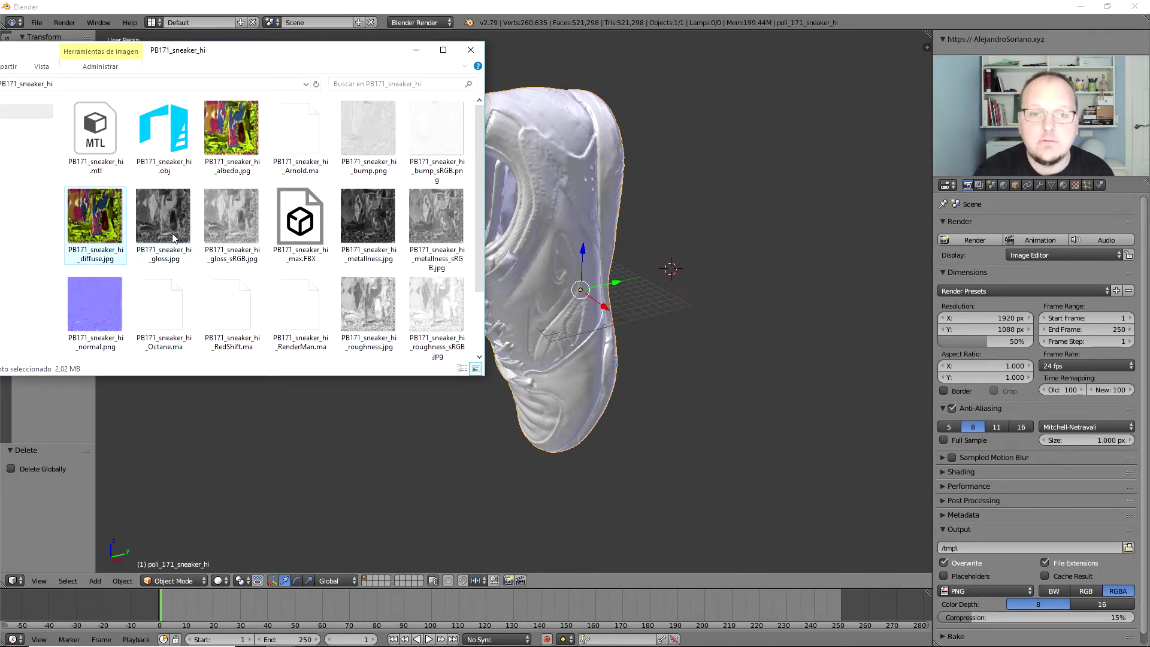
mouse_move(111, 258)
mouse_down()
mouse_move(359, 262)
mouse_move(546, 233)
mouse_up()
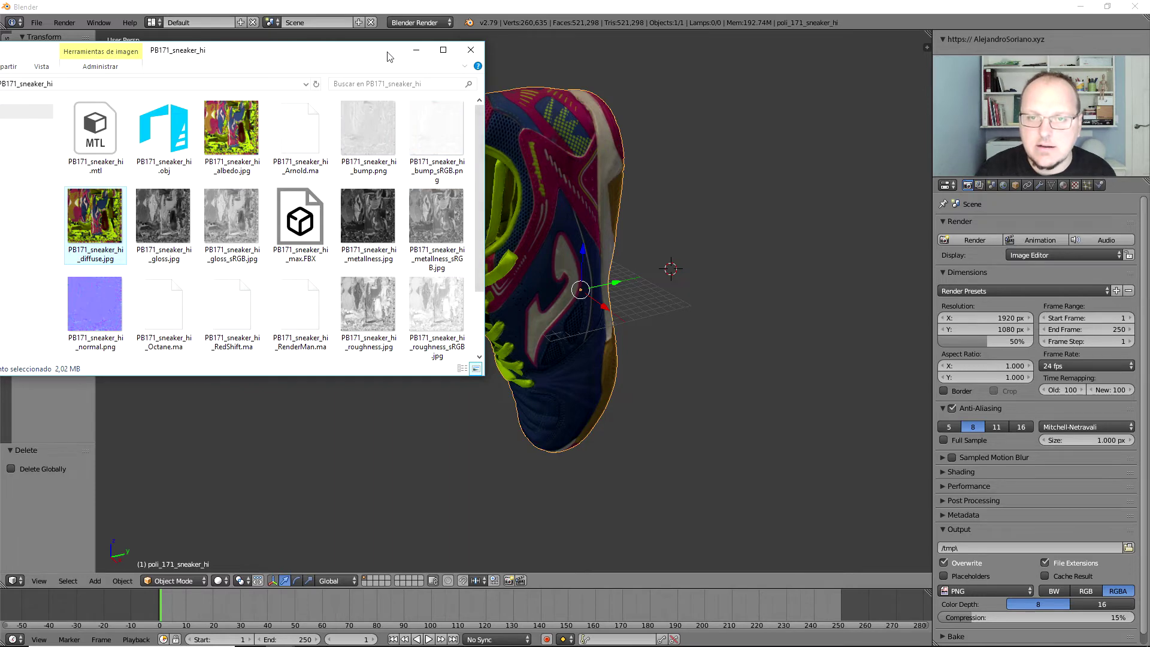
click(416, 50)
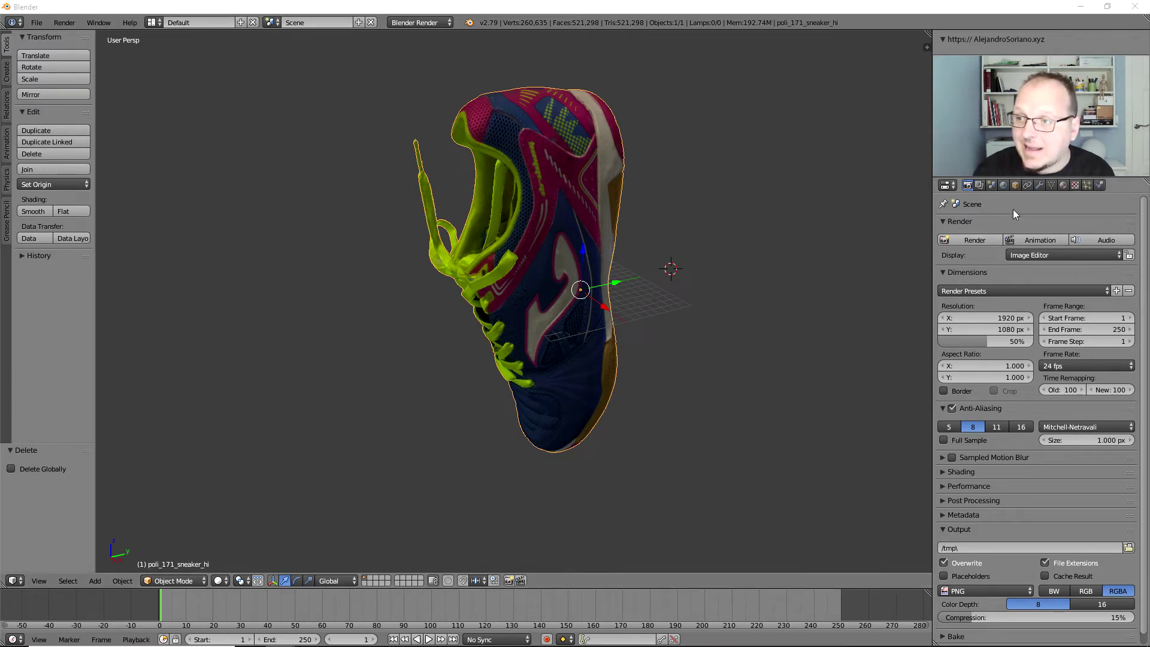
- Add a Decimate modifier to the sneaker
click(1036, 185)
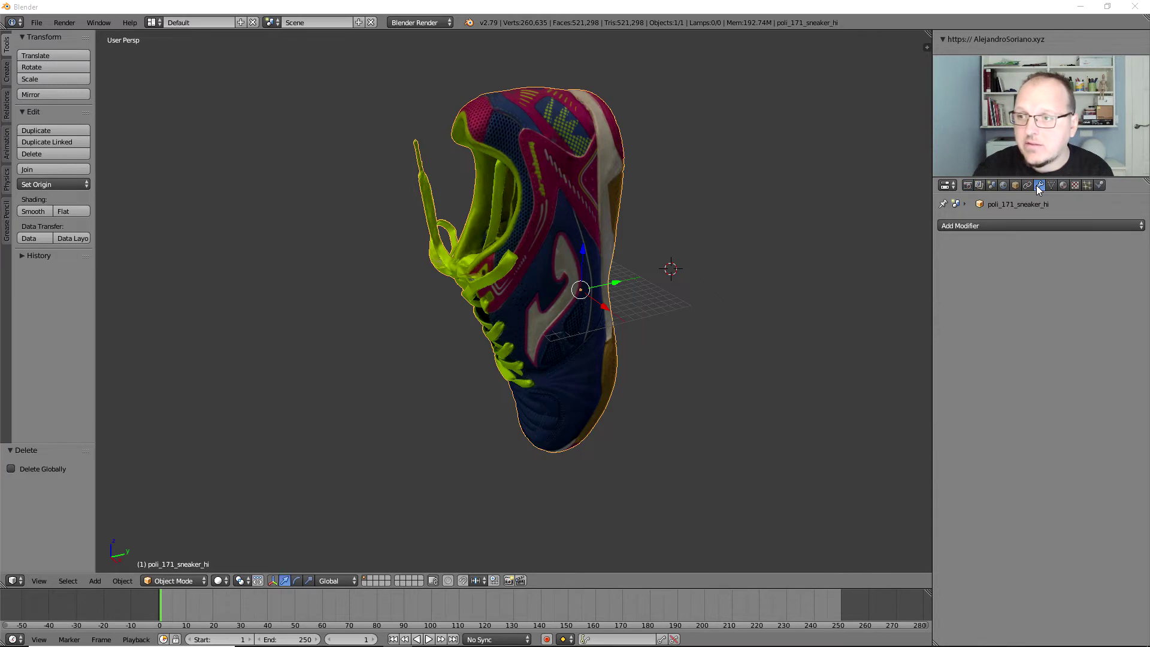
click(1018, 226)
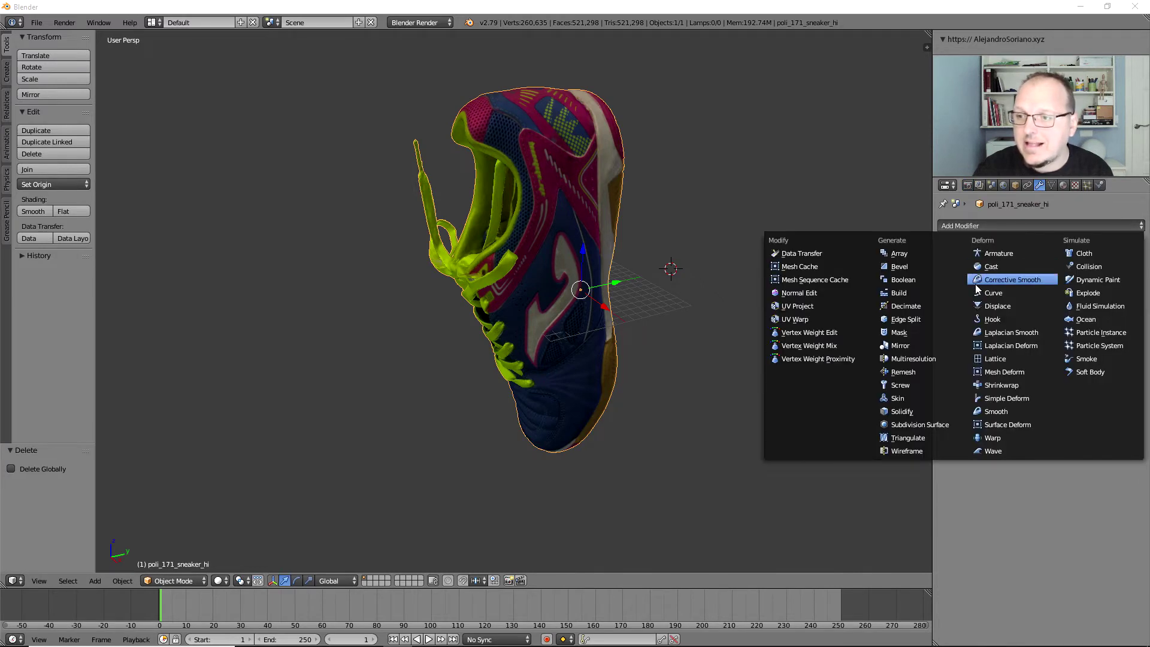
click(921, 308)
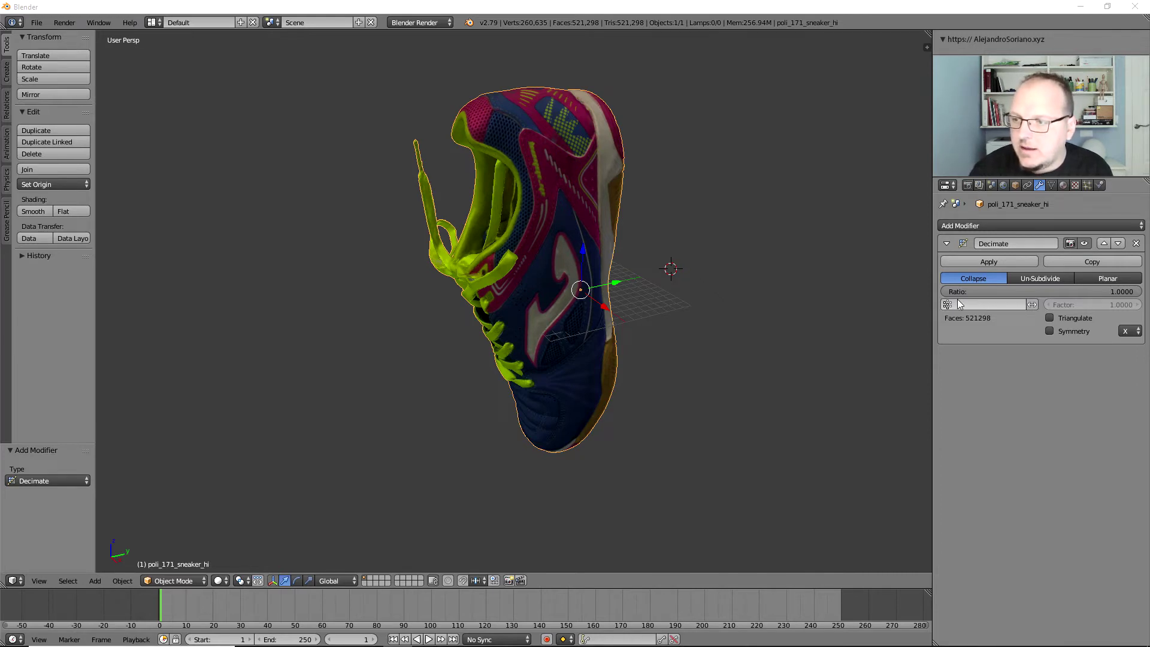
- Set the Decimate ratio to 0.05, then lower it to 0.04 for 20,850 faces
click(1115, 292)
text(0.05)
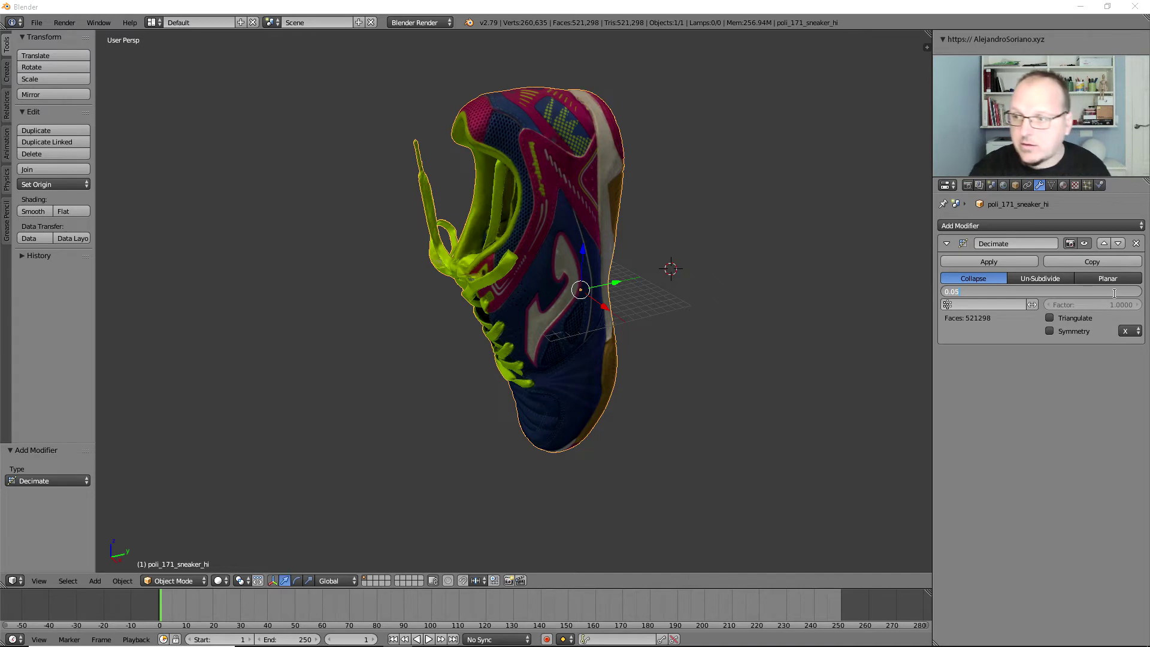
key(Return)
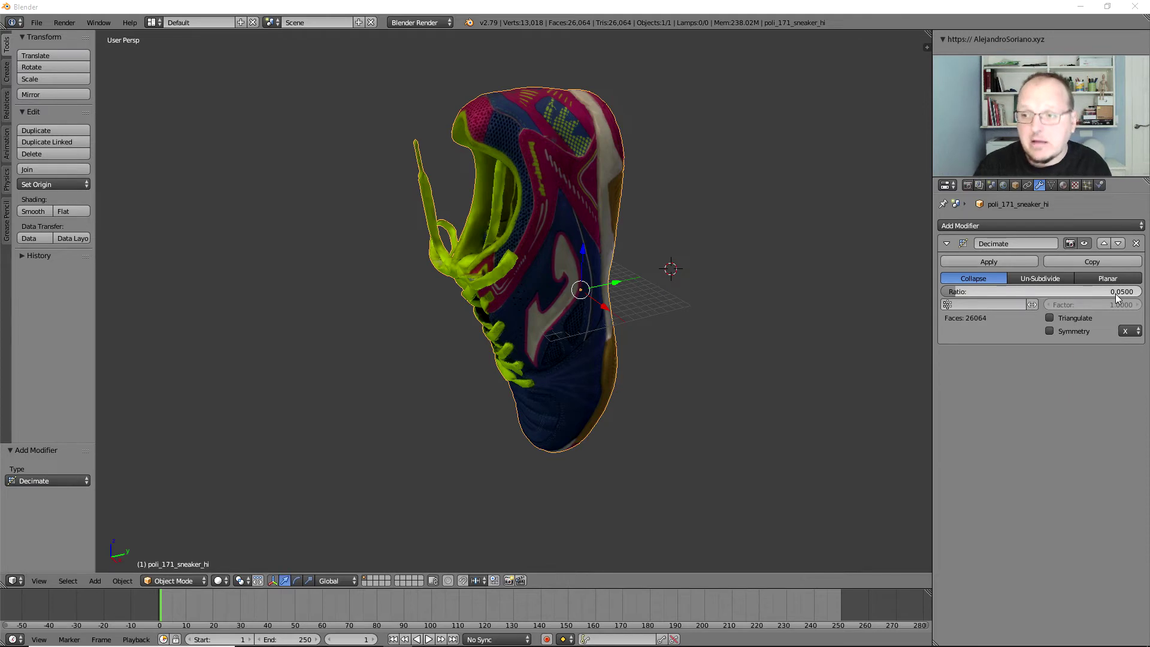
click(1116, 293)
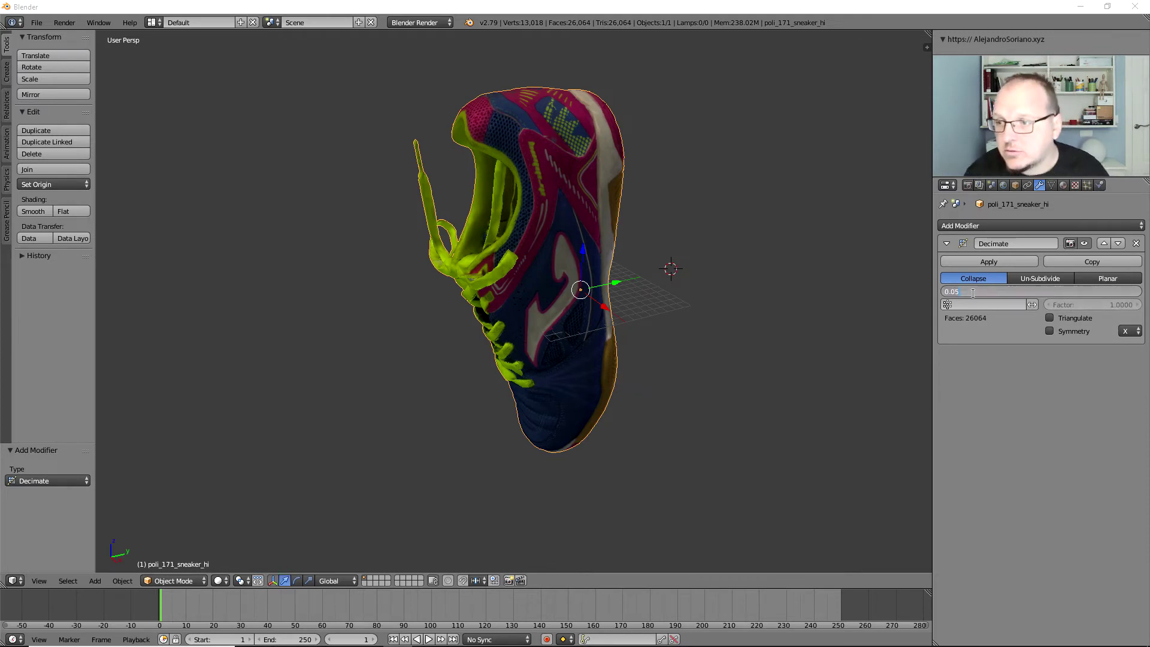
text(0.04)
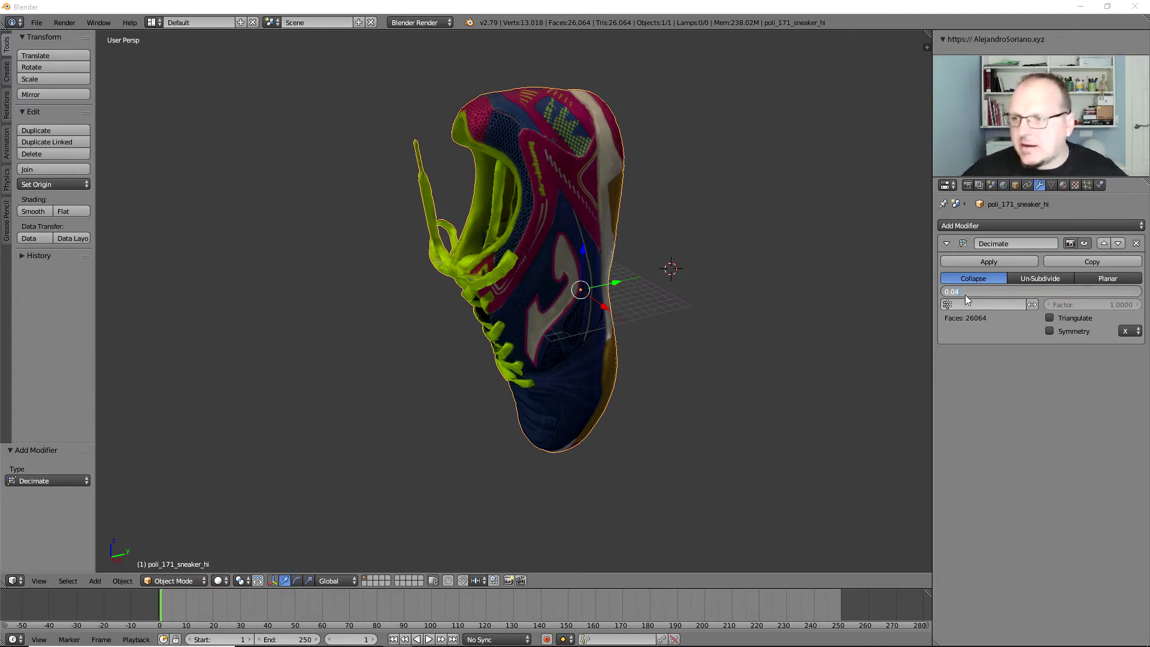
key(Return)
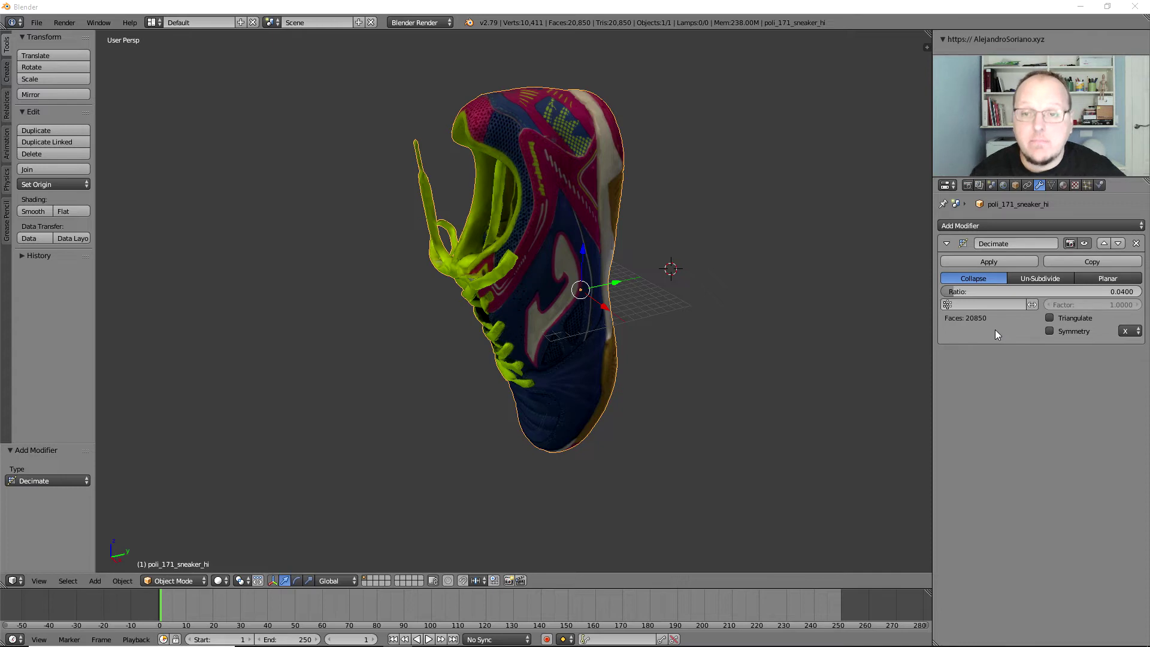
- Export the sneaker as Collada untitled.dae to PB171_sneaker_hi with Apply Modifiers and UV Textures
click(41, 24)
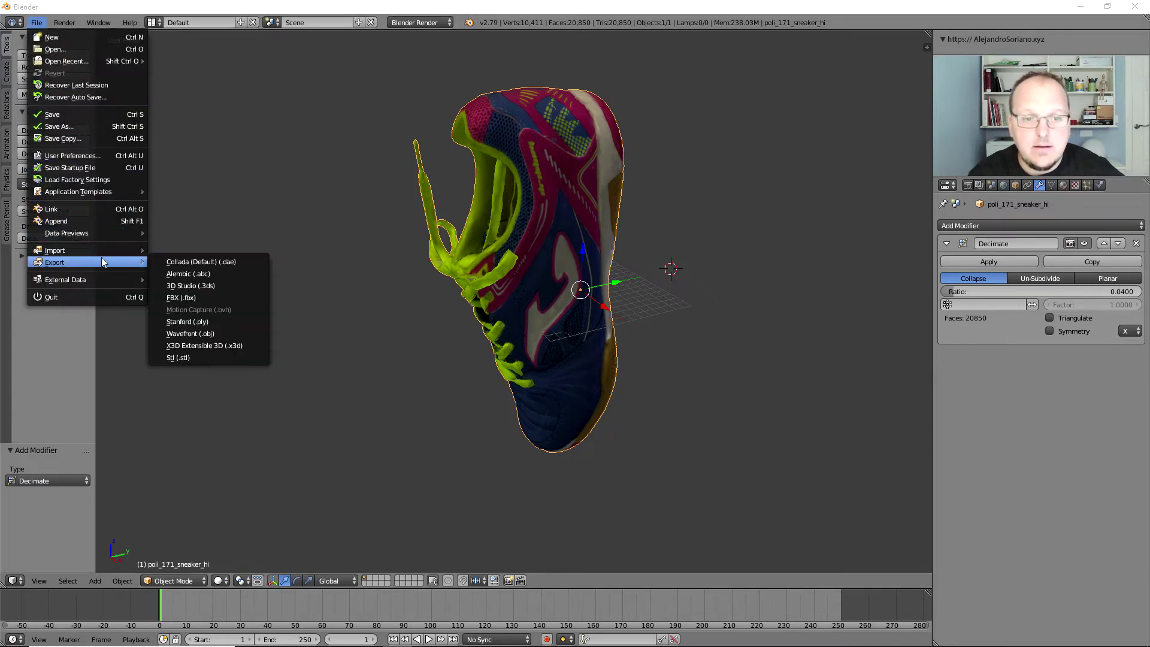
mouse_move(85, 261)
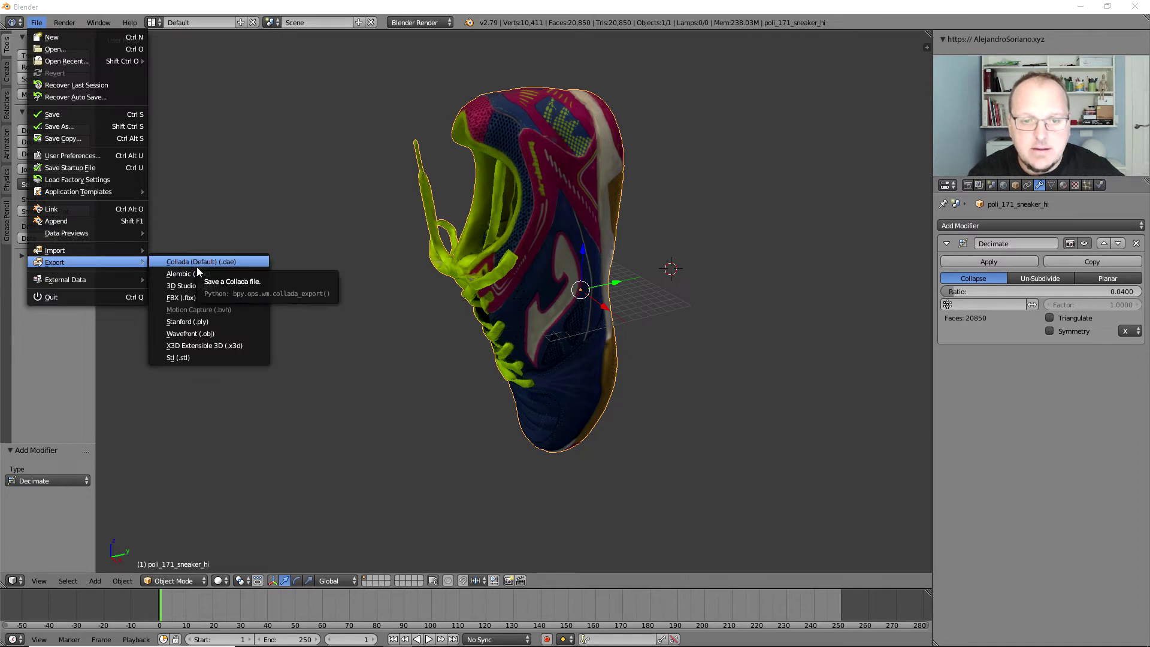
click(228, 262)
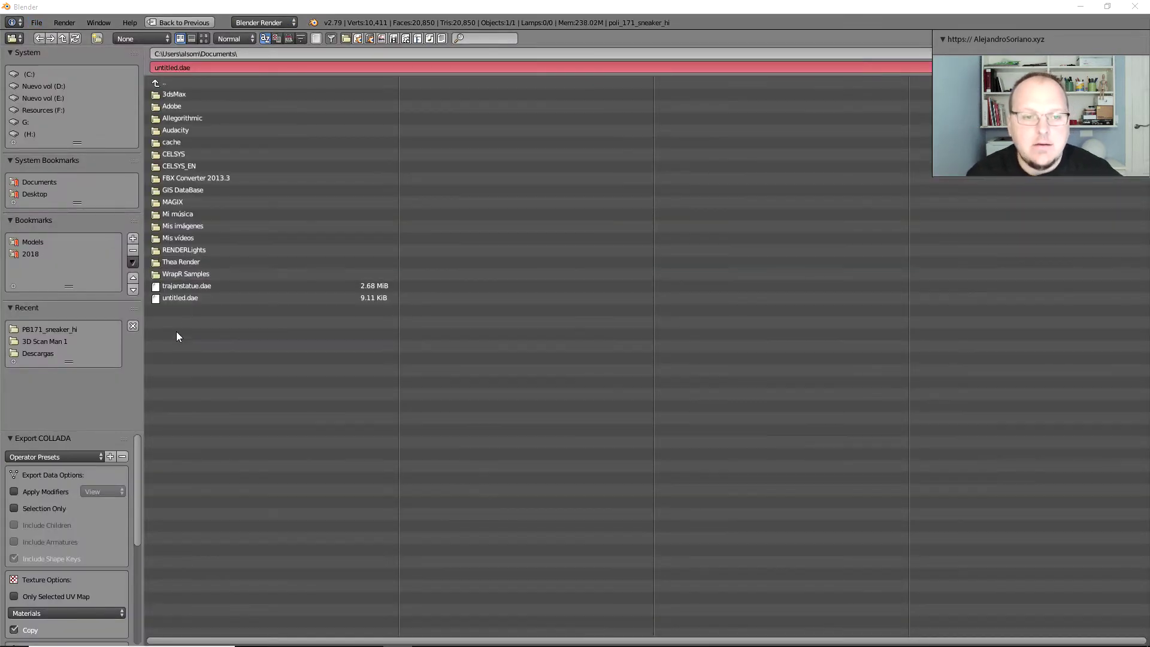
click(43, 330)
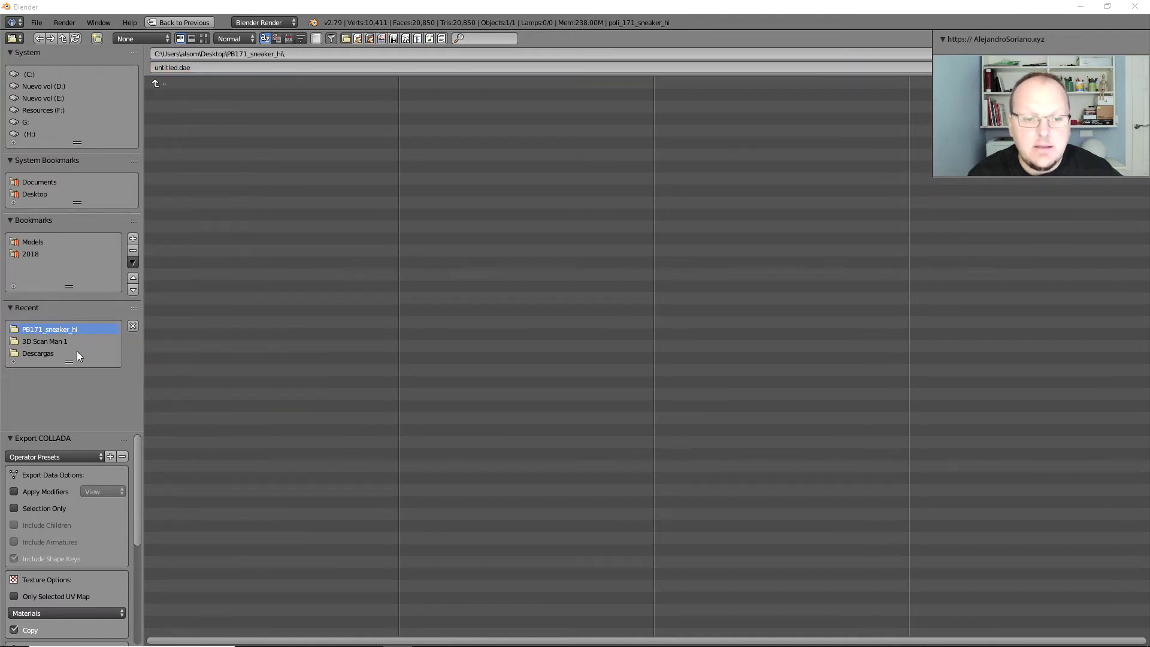
click(10, 221)
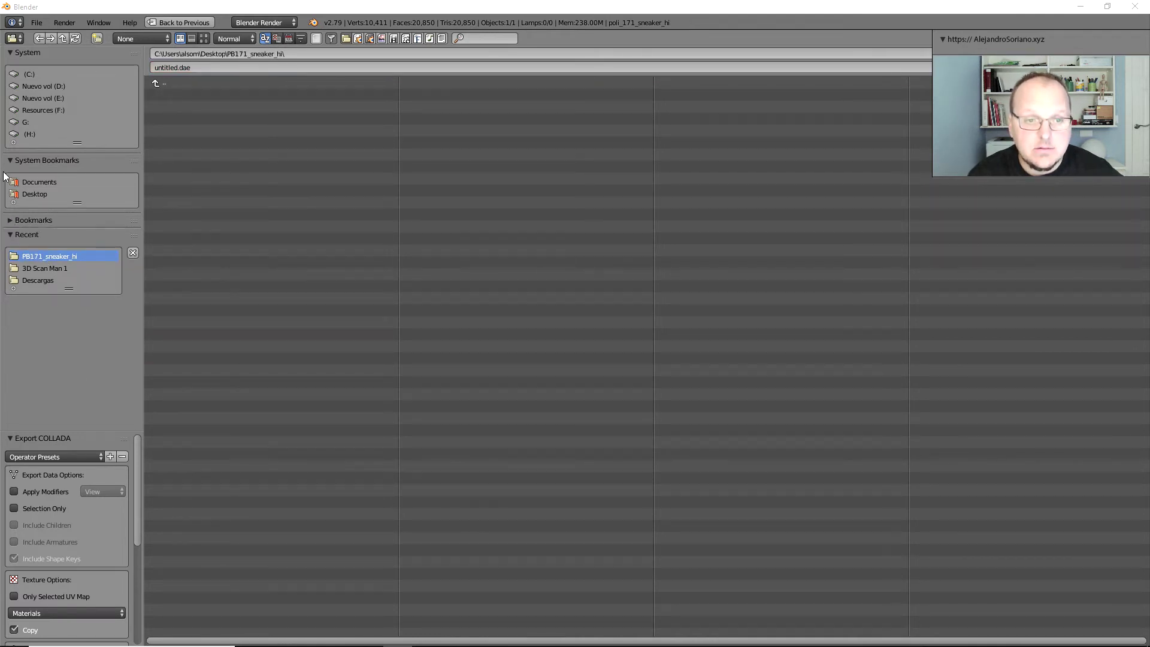
click(10, 161)
drag(108, 435, 122, 270)
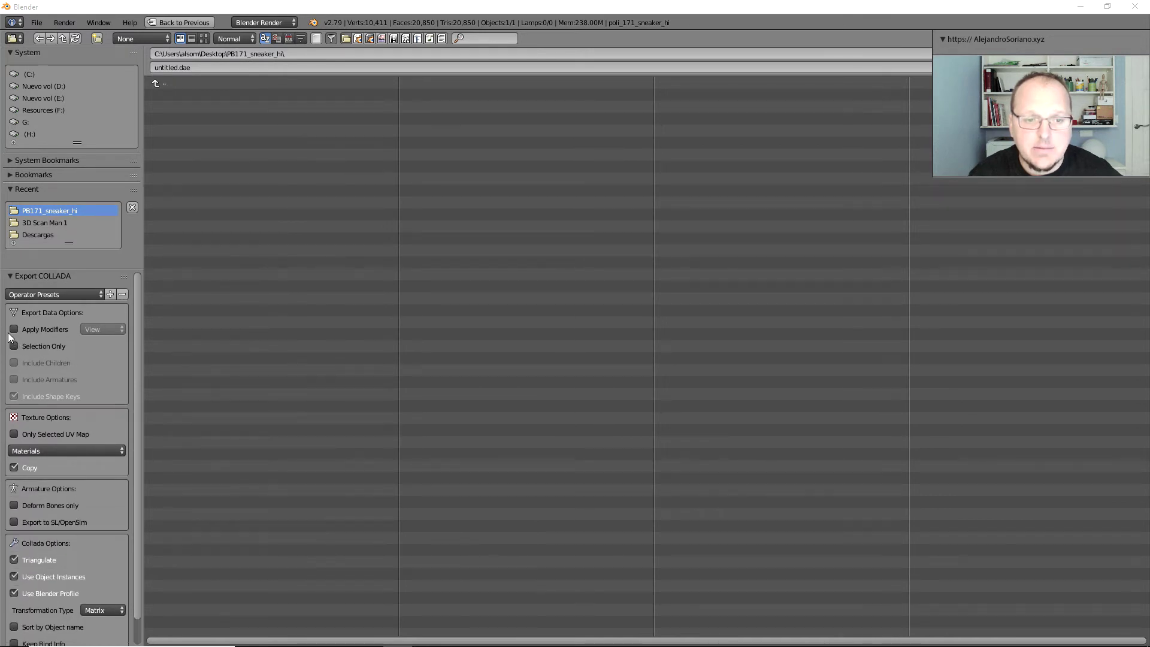
click(14, 331)
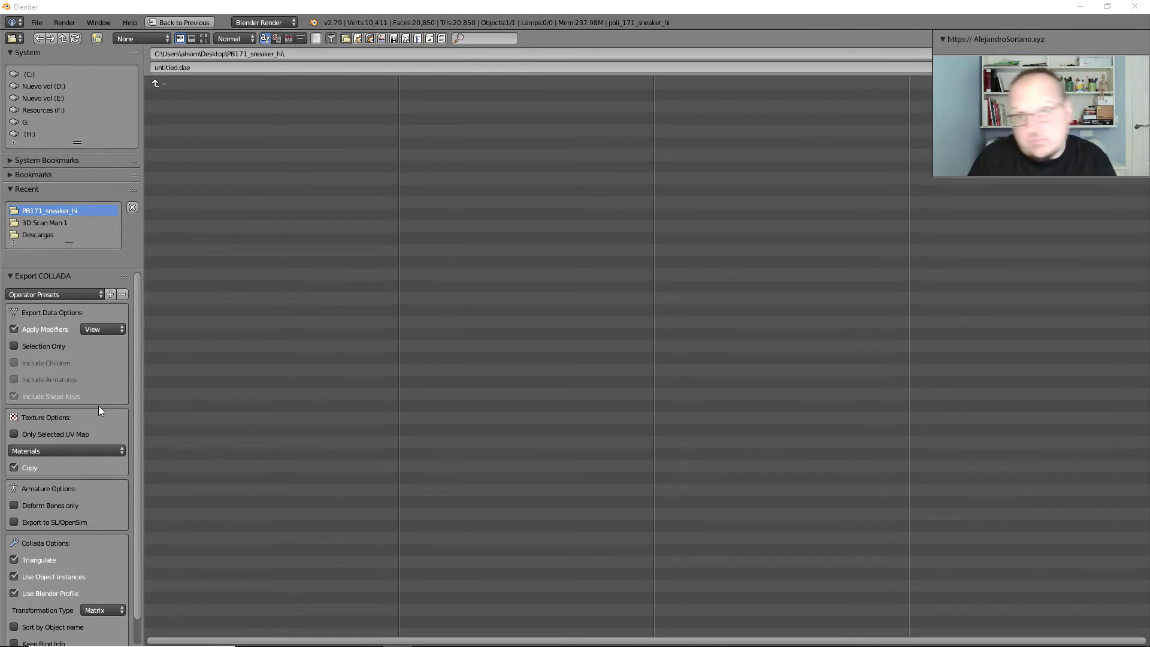
click(42, 451)
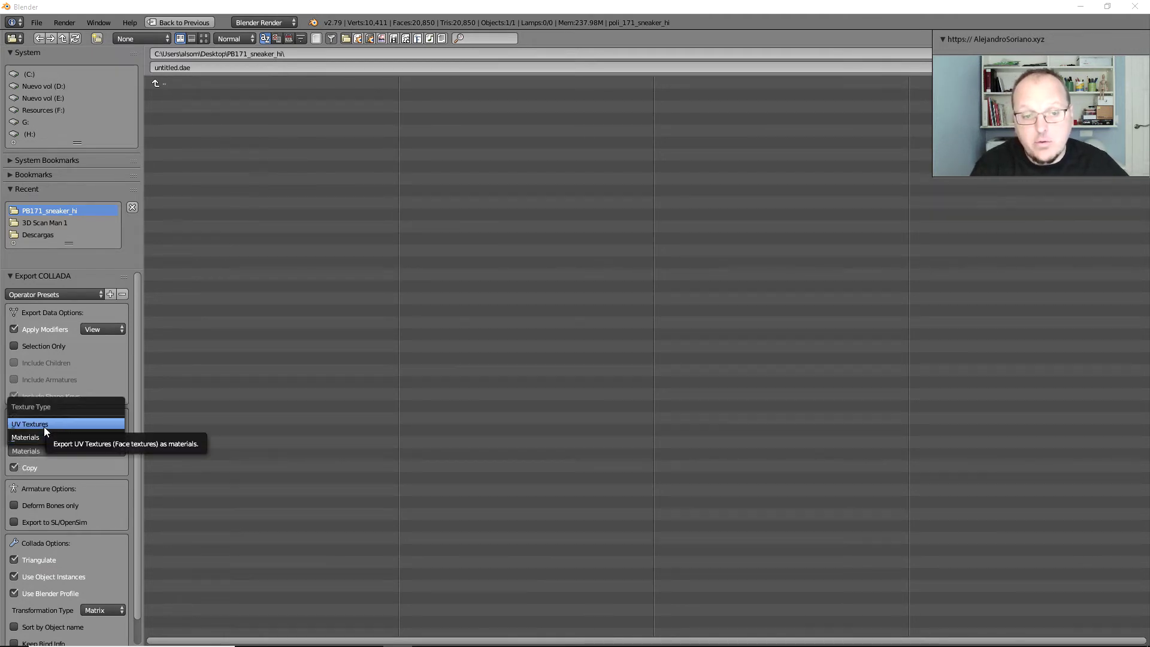
click(44, 425)
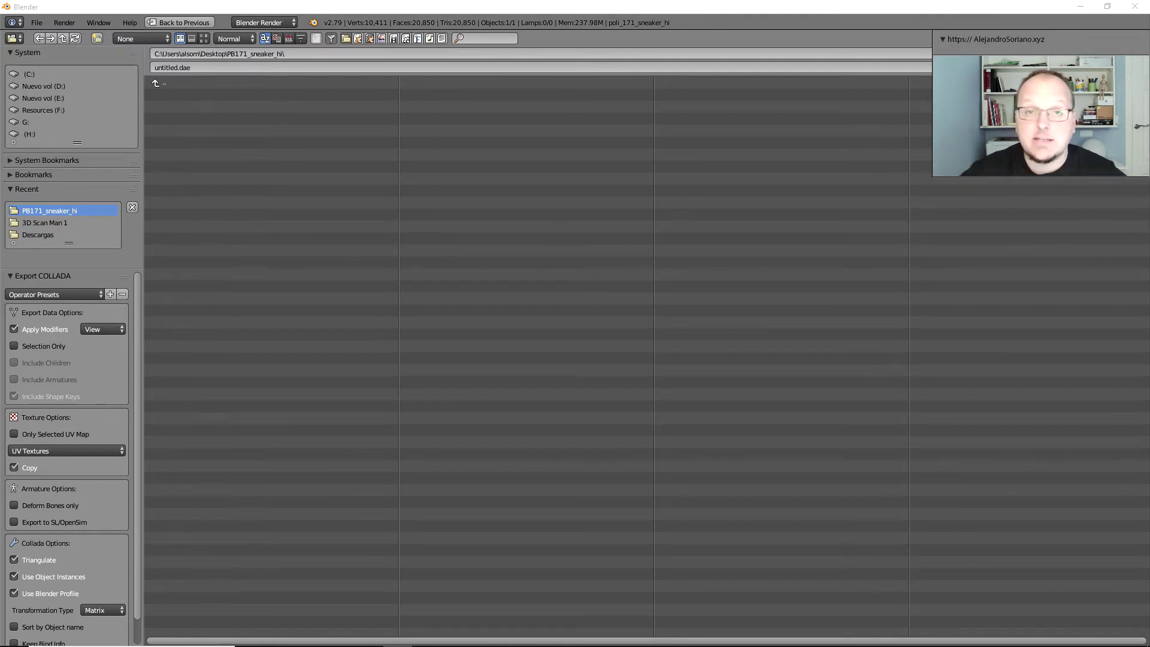
key(Return)
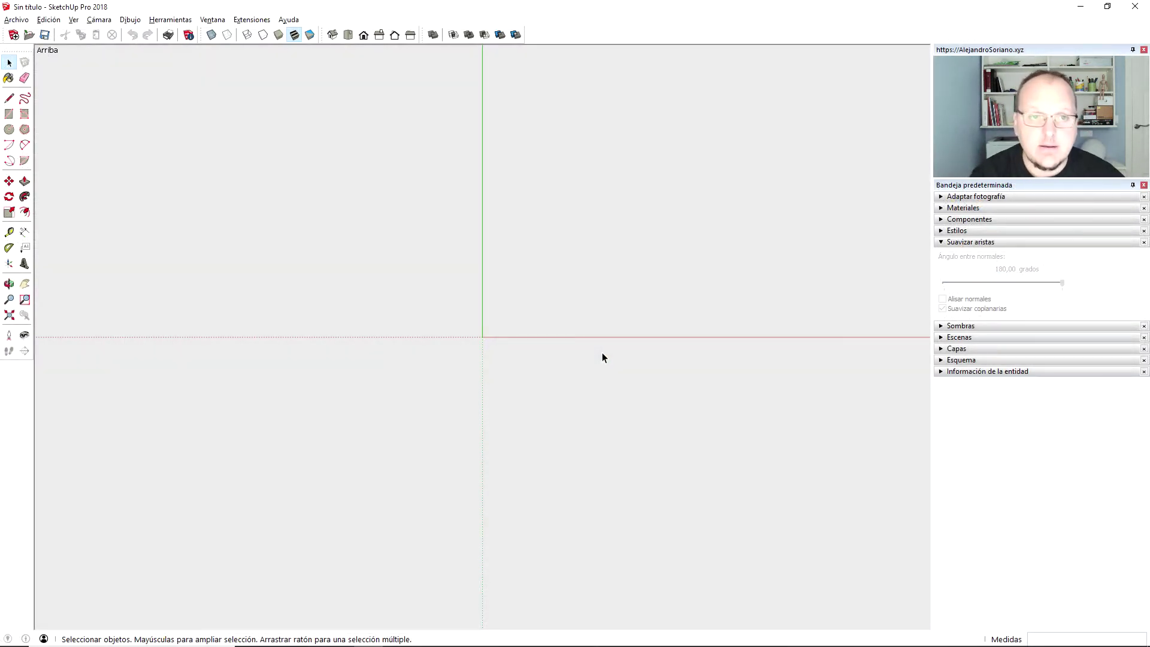
- Import untitled.dae (COLLADA) from Escritorio > PB171_sneaker_hi and place the sneaker at the origin
click(28, 19)
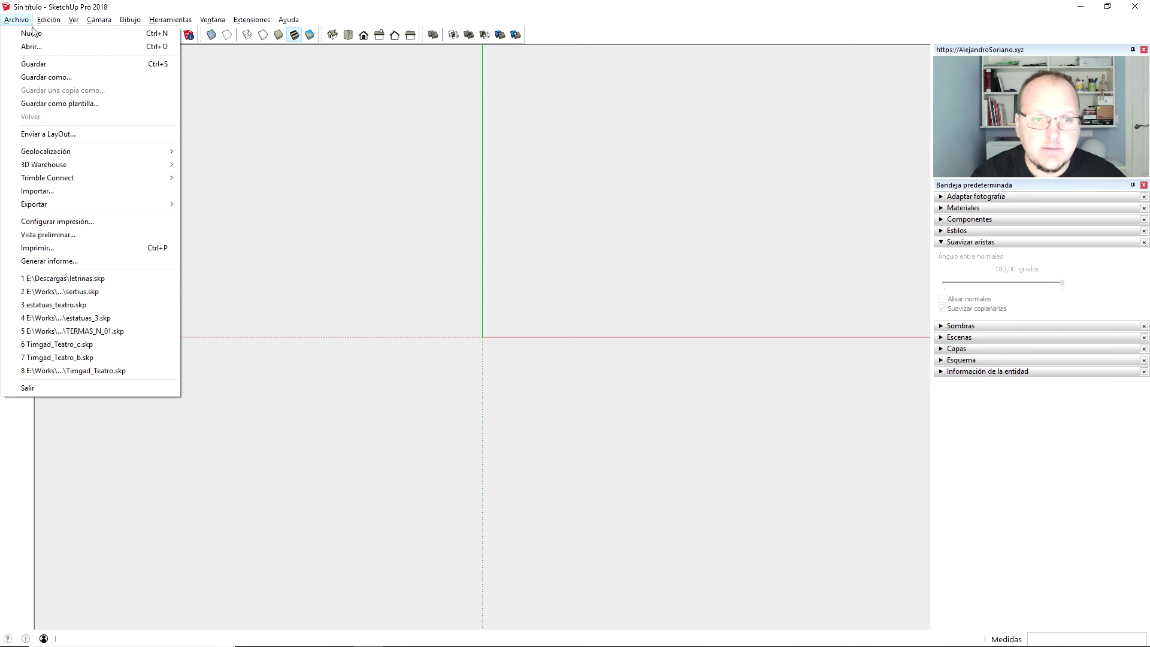
click(99, 191)
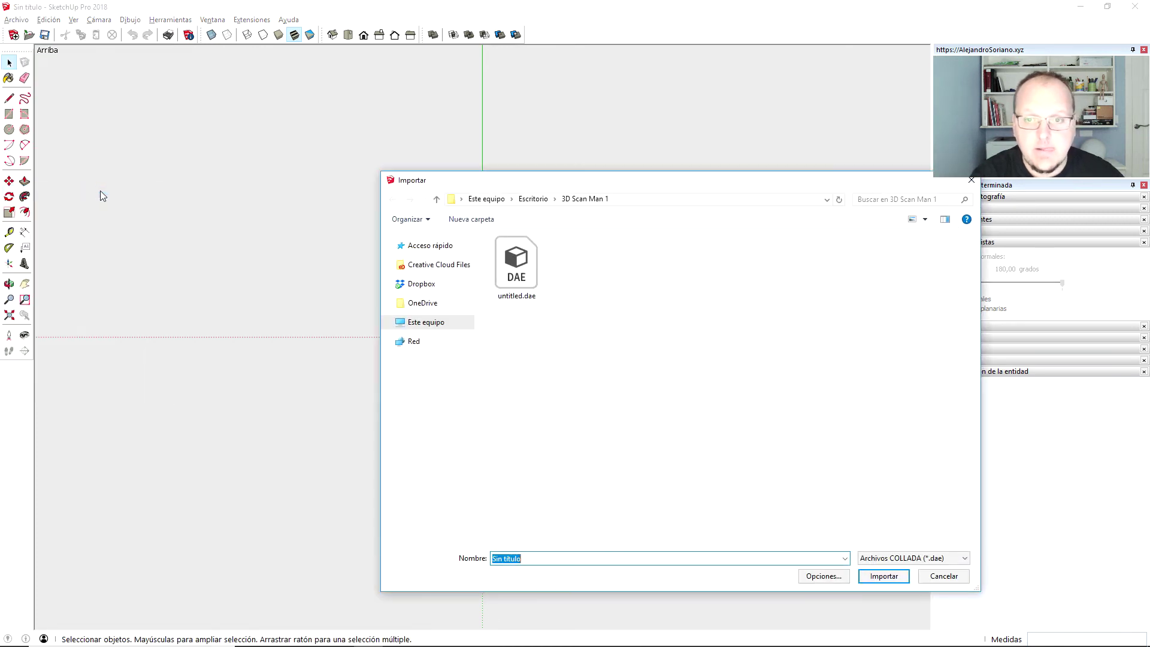
drag(604, 189, 453, 133)
click(397, 147)
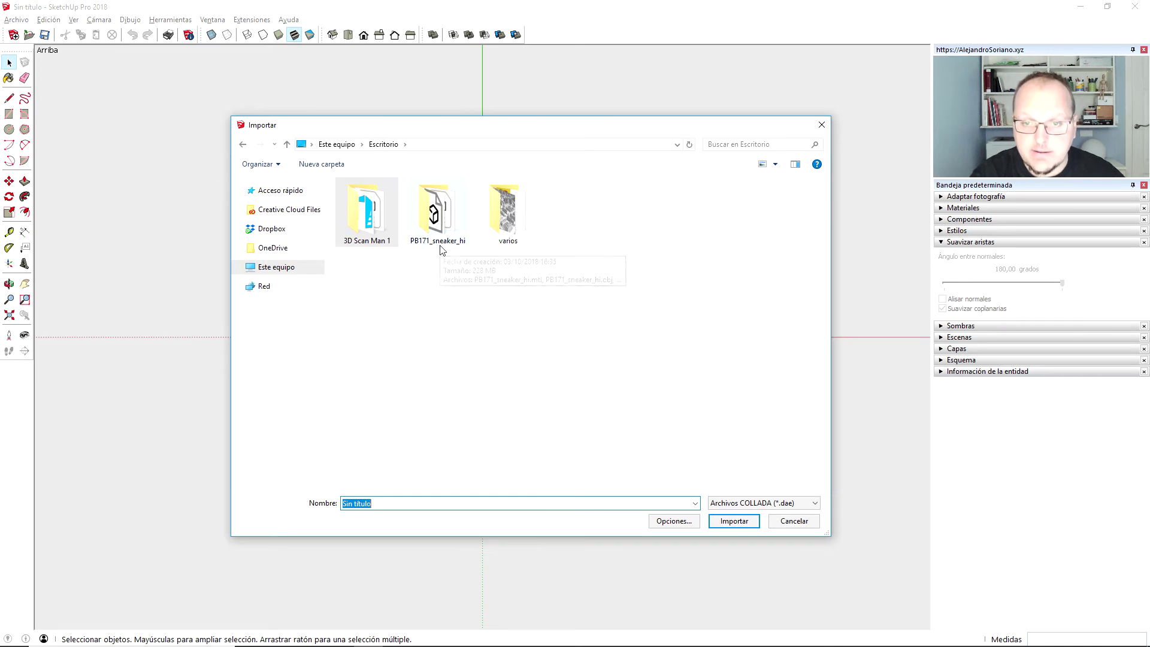
mouse_move(437, 213)
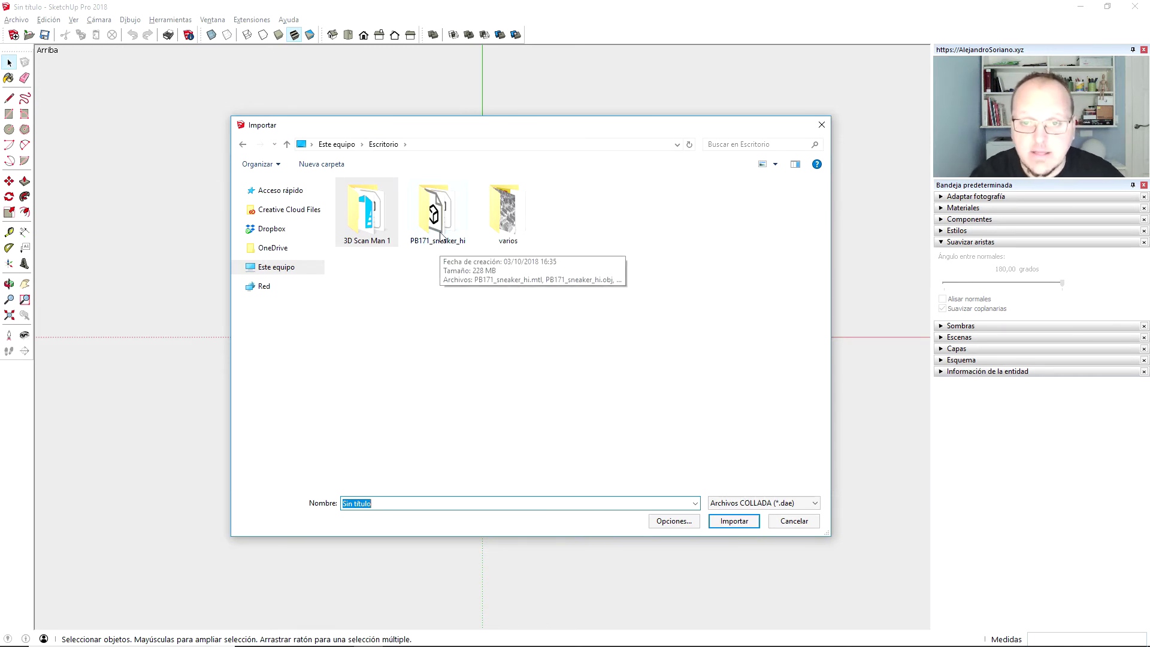
double_click(443, 237)
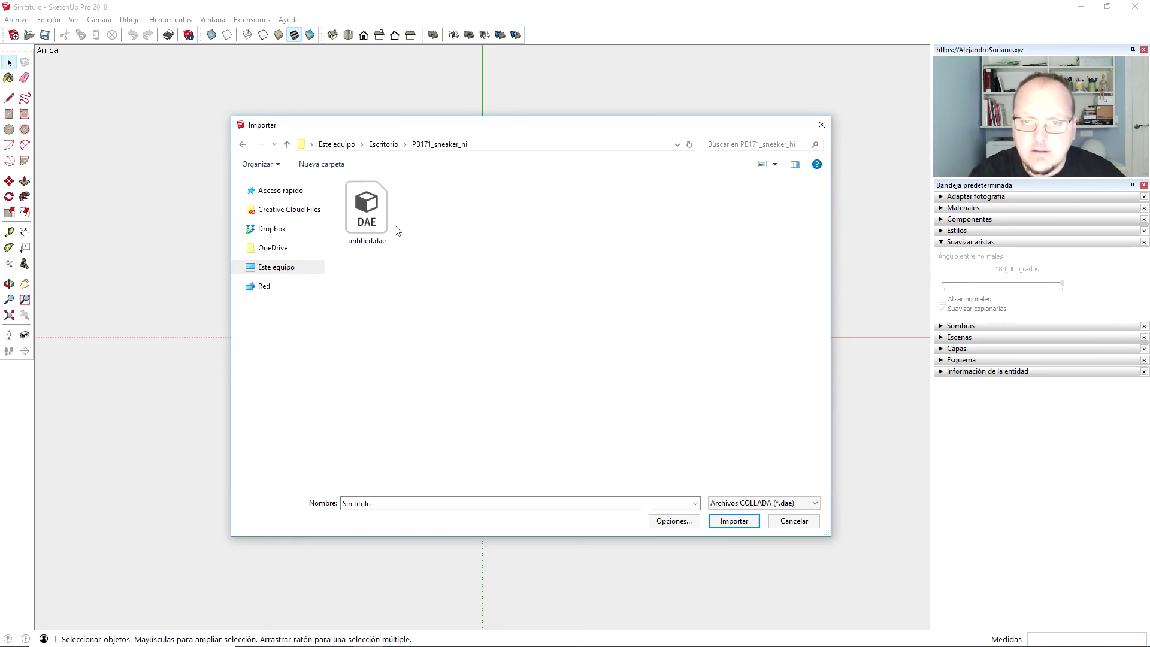
click(365, 230)
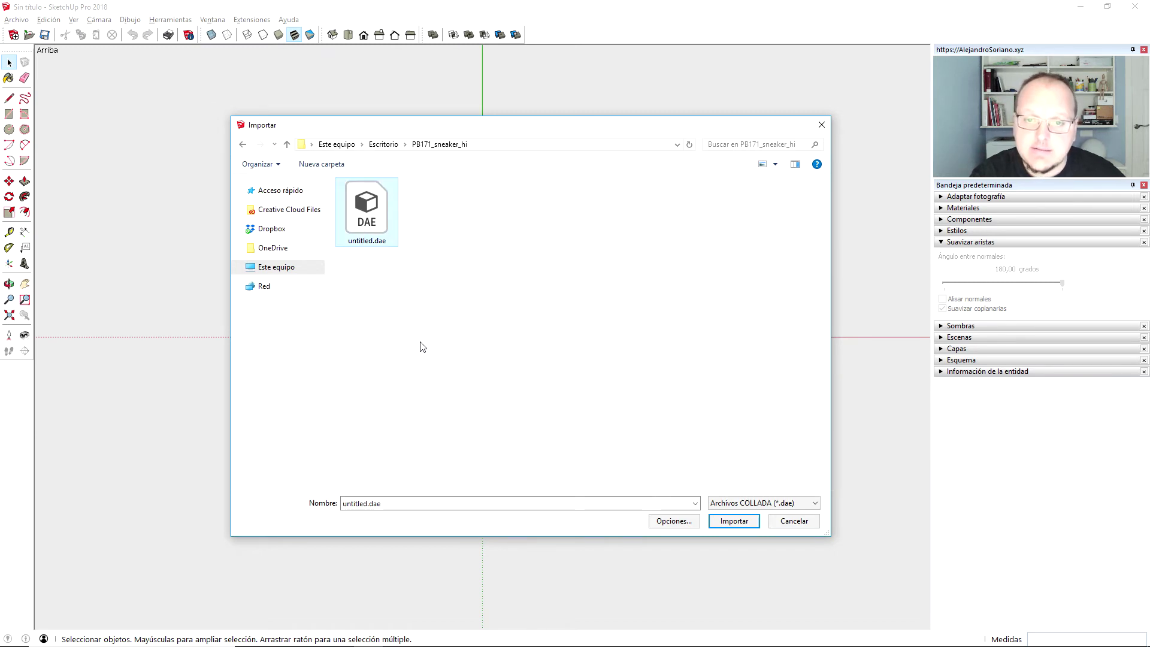
click(736, 507)
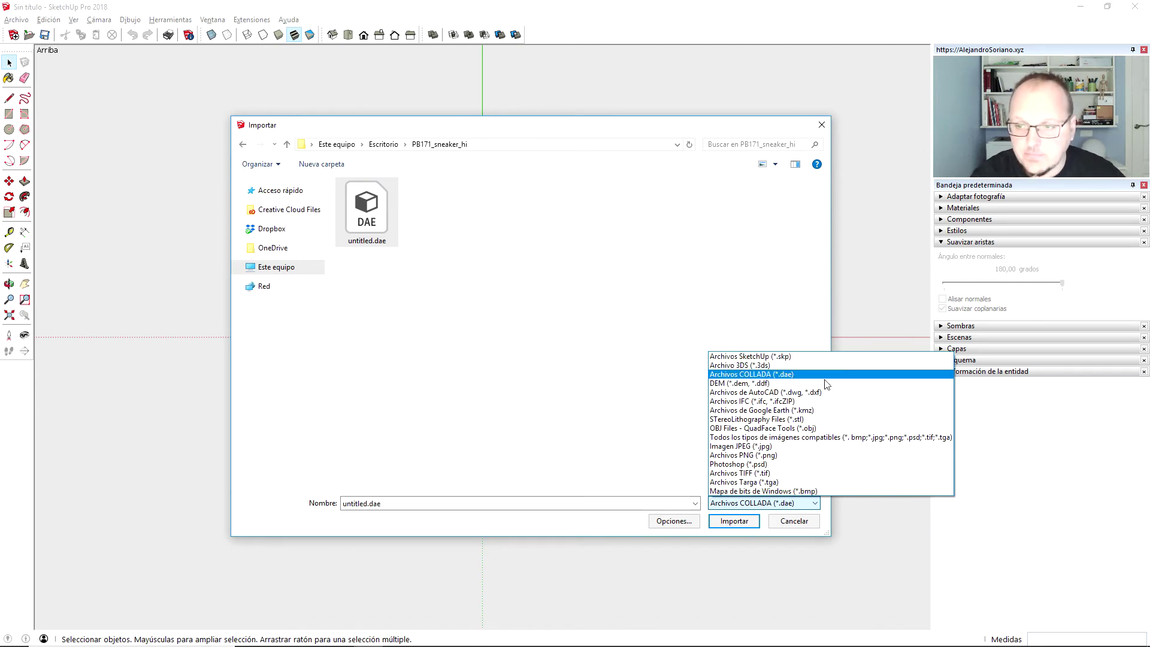
click(726, 247)
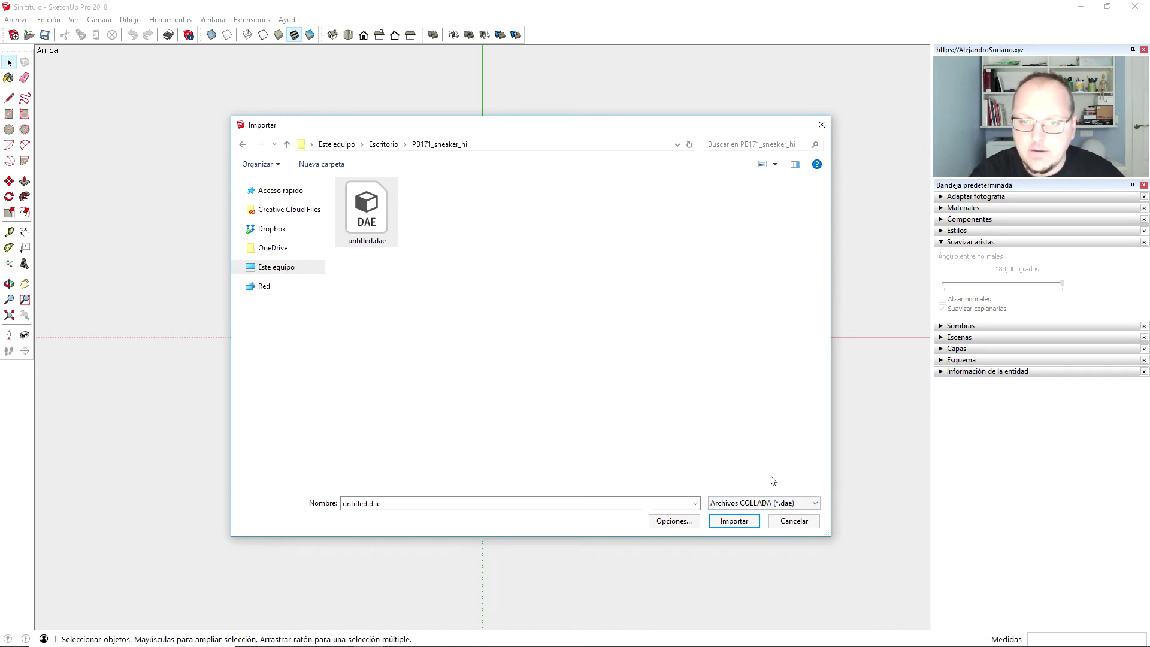
click(736, 521)
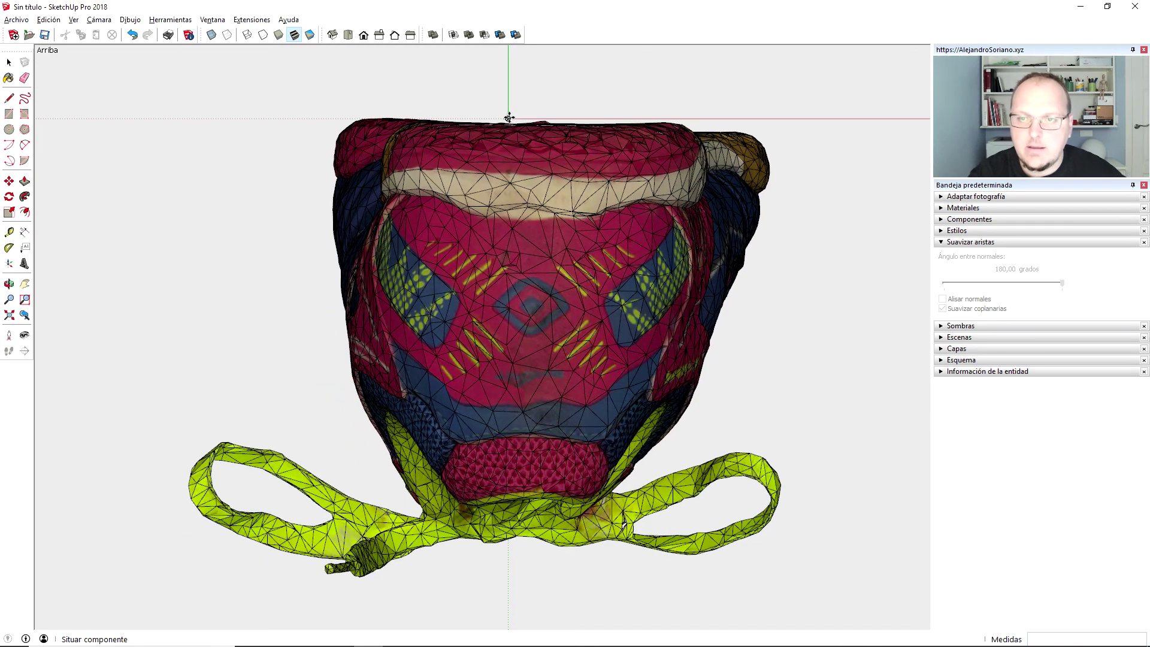
click(508, 118)
middle_drag(495, 214, 587, 90)
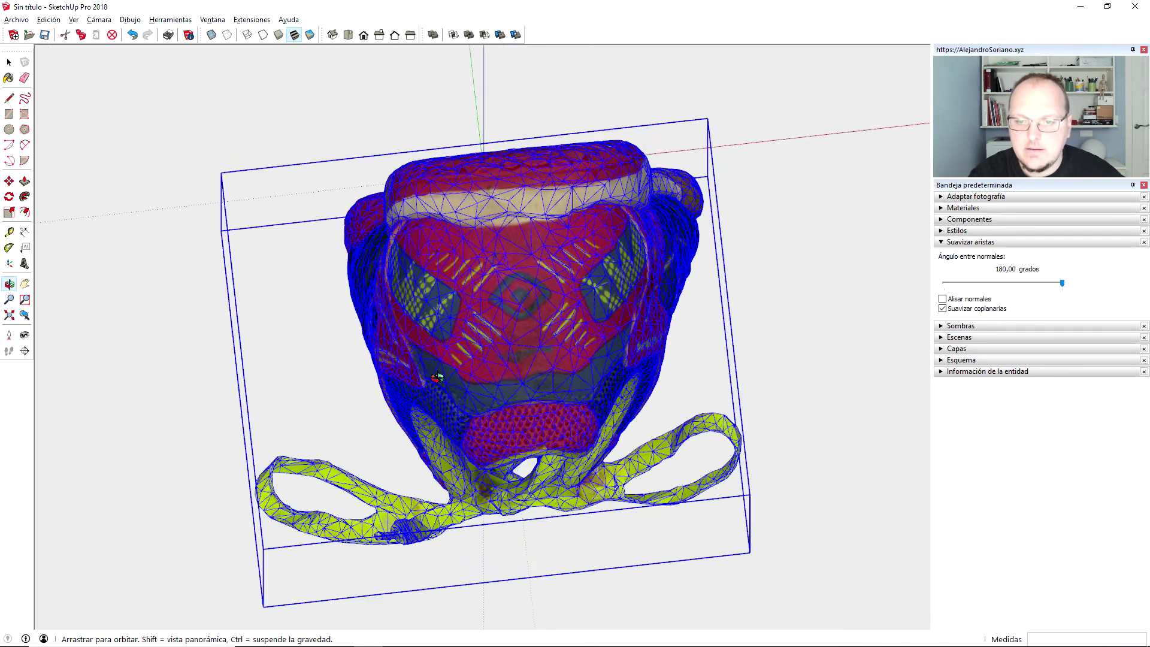
- Rotate the sneaker 90° so it lies sole-down on the ground, then orbit to check
drag(491, 405, 564, 257)
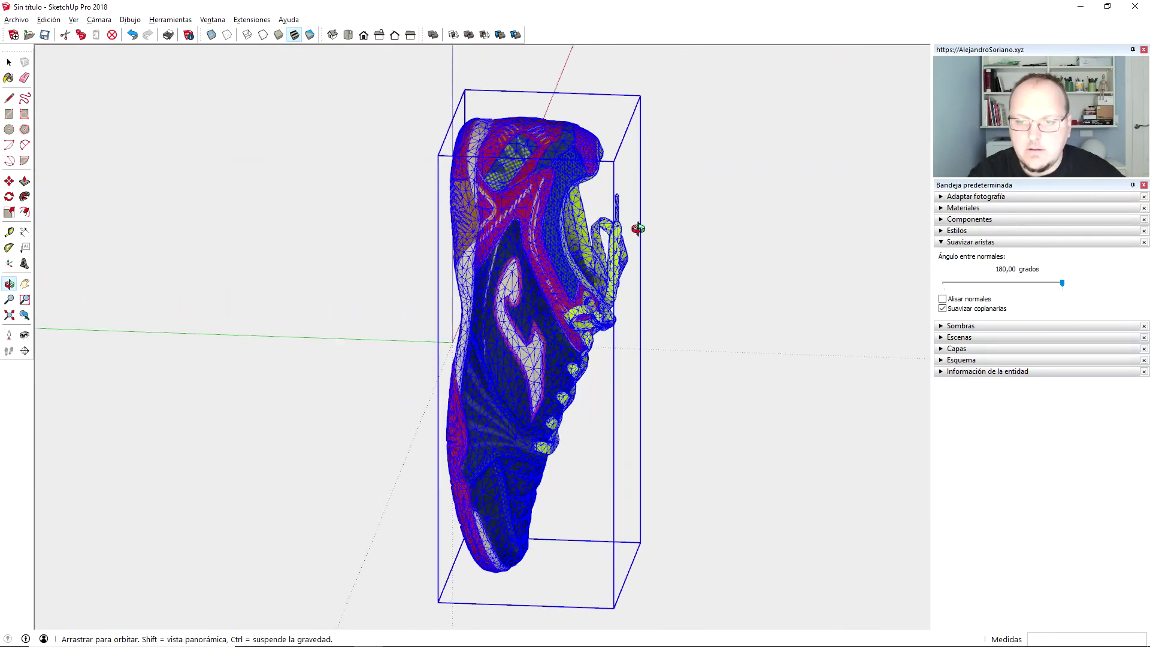
key(m)
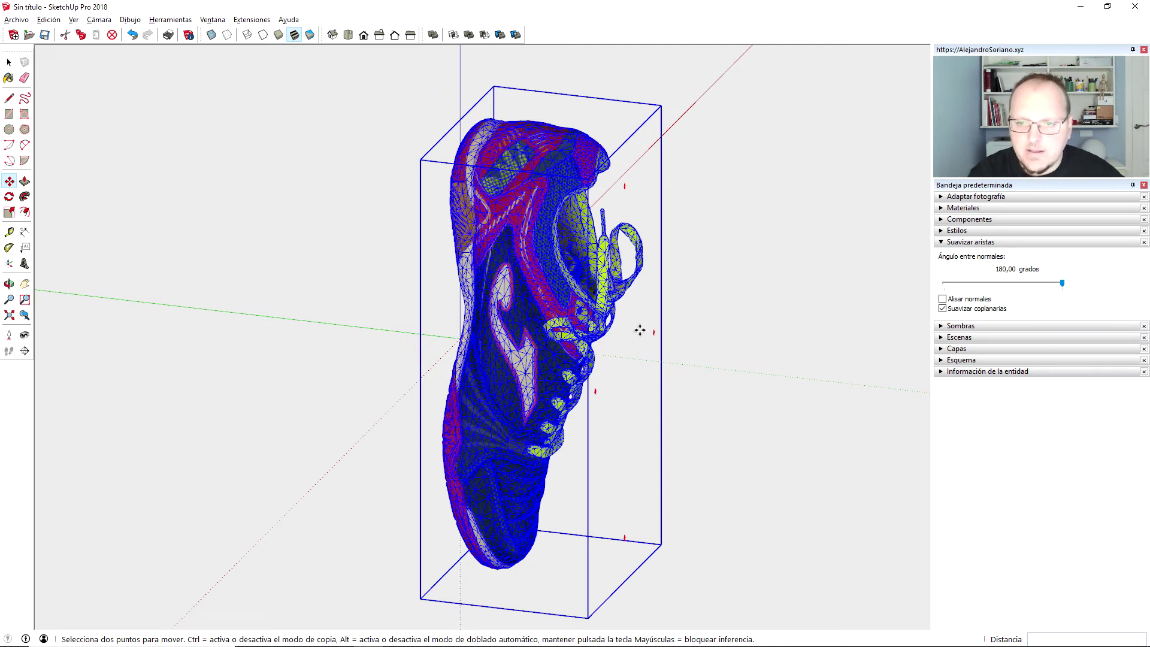
middle_drag(642, 329, 602, 343)
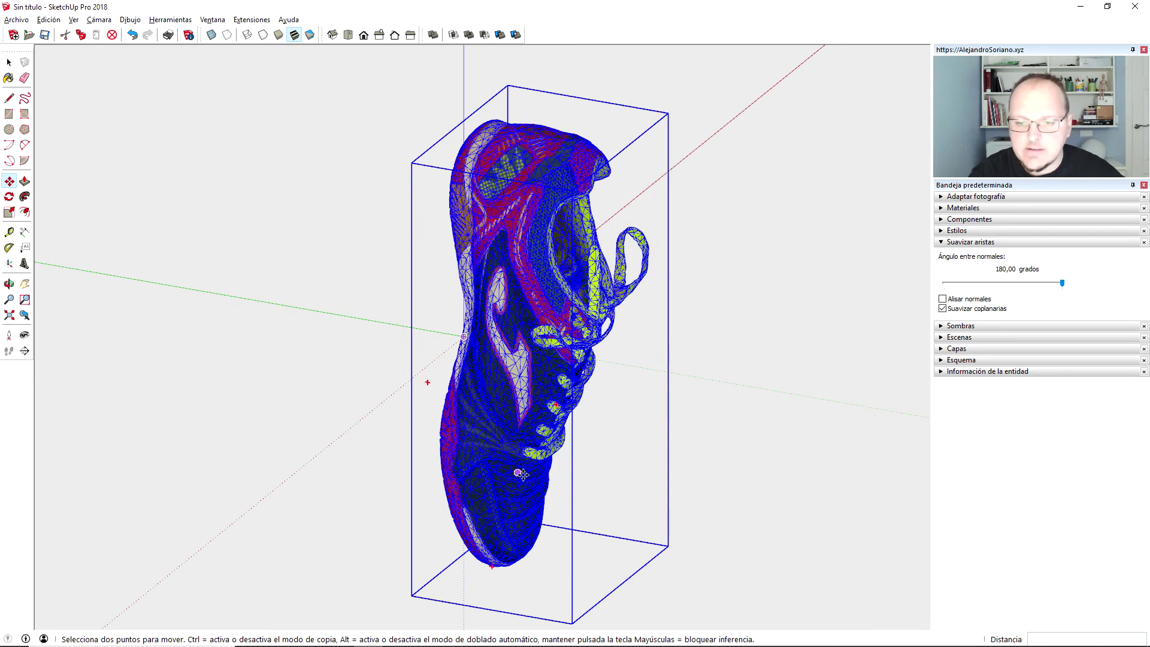
middle_drag(448, 455, 450, 514)
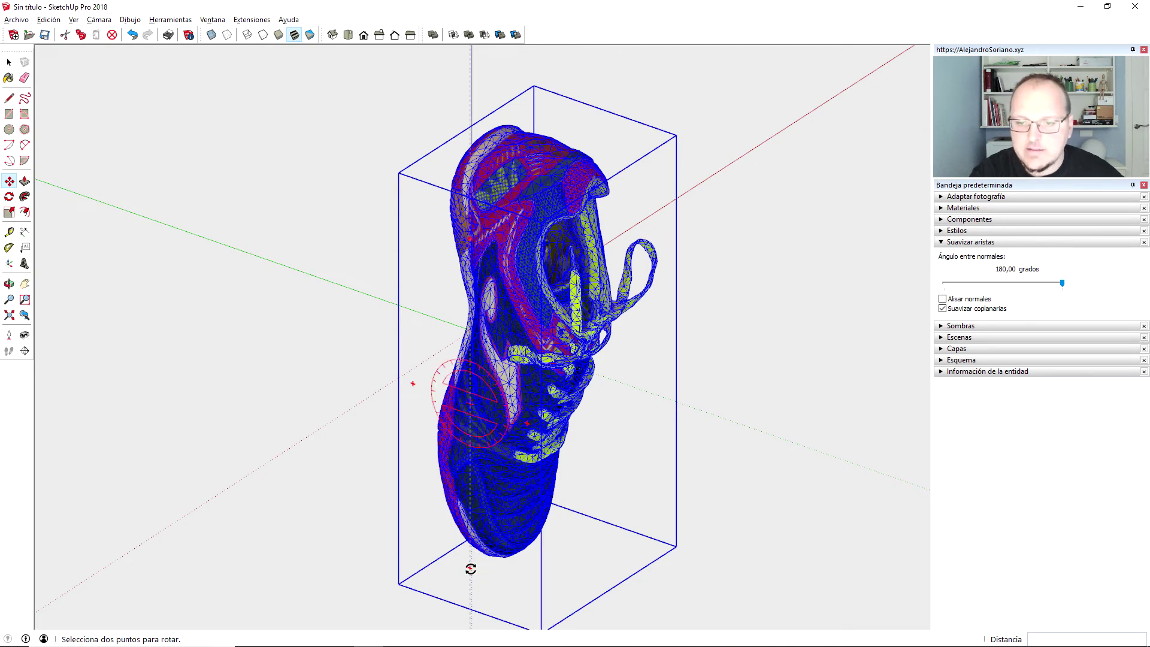
mouse_move(471, 568)
mouse_down()
mouse_move(599, 506)
mouse_move(619, 441)
mouse_move(625, 457)
mouse_up()
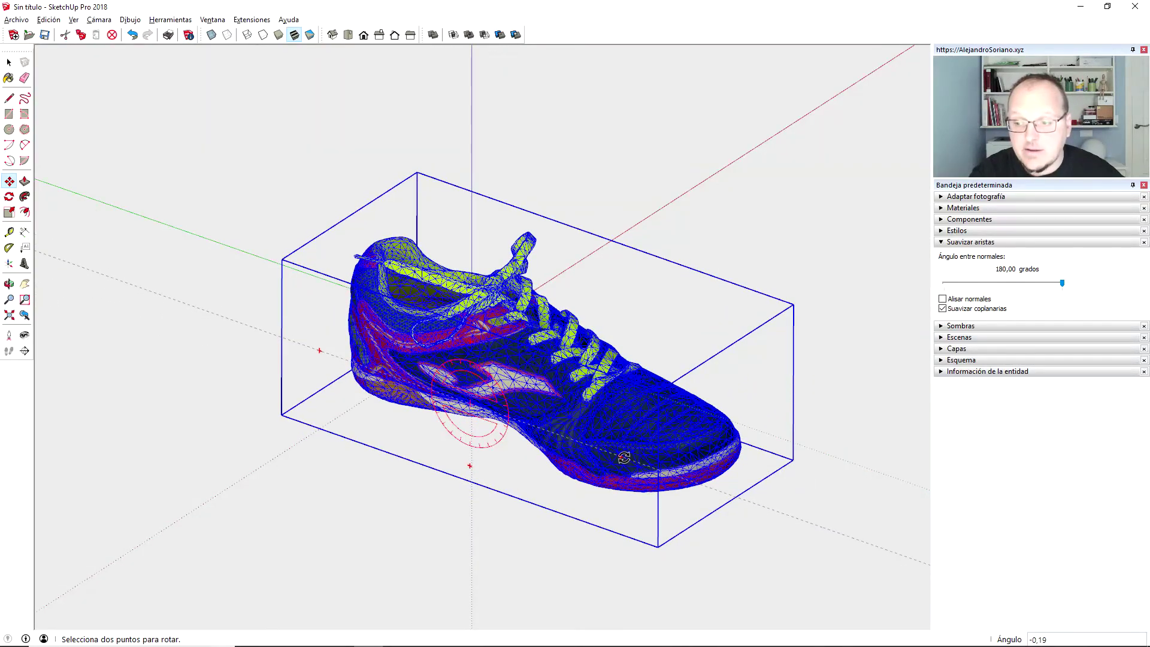
drag(625, 458, 624, 458)
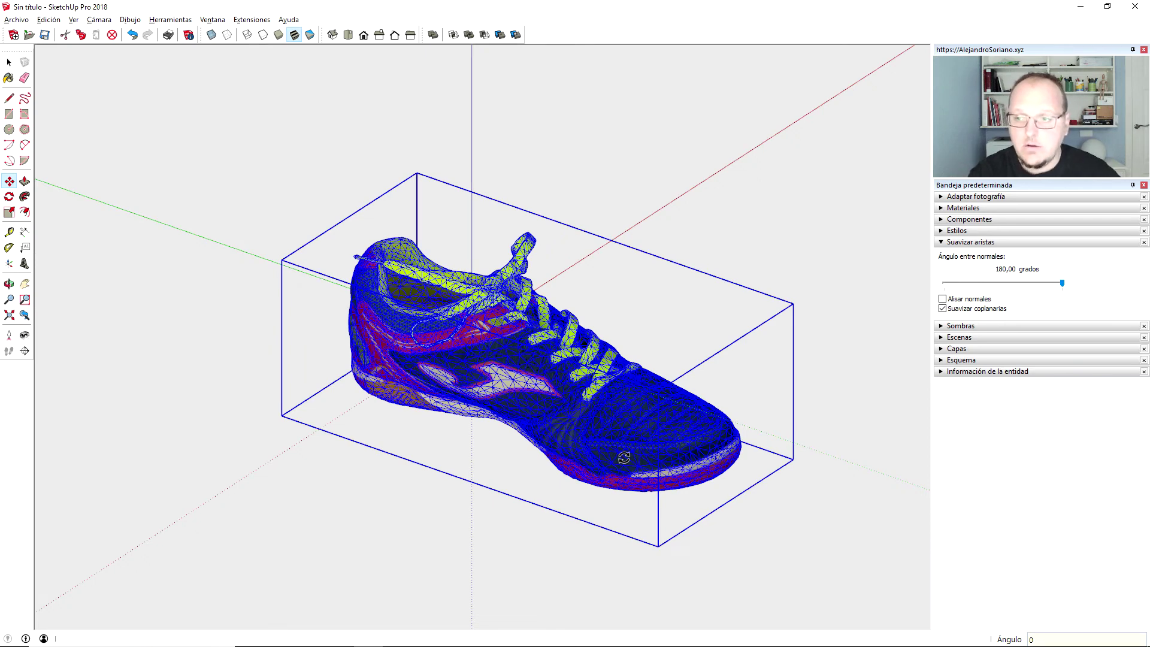
click(1064, 287)
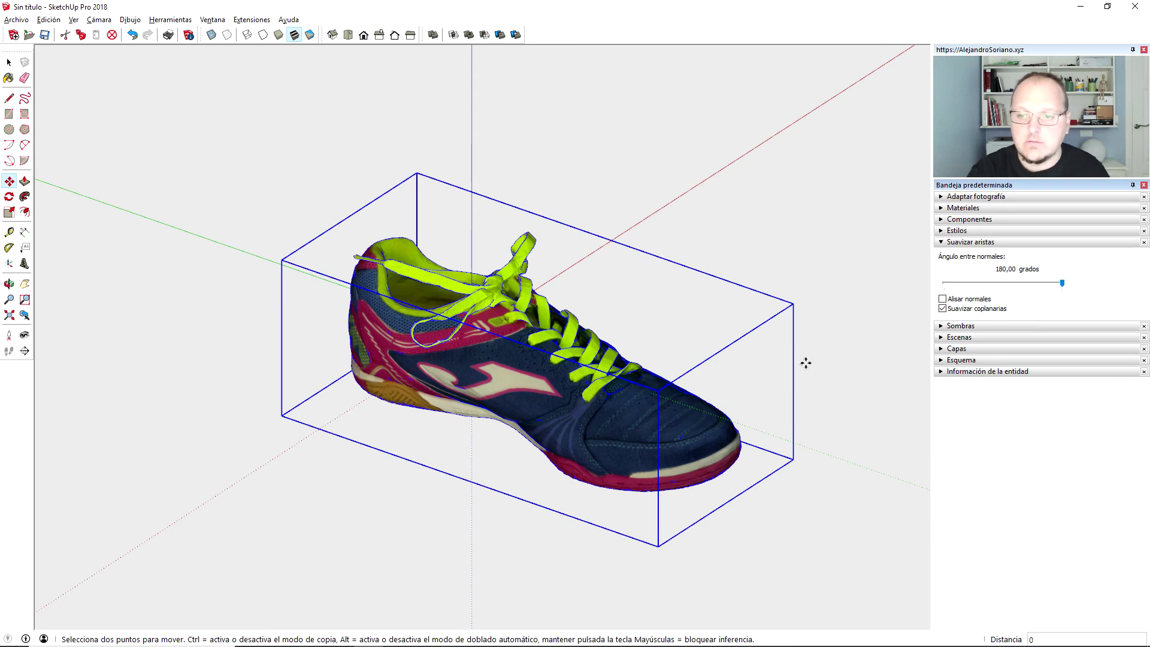
click(9, 62)
middle_drag(673, 394, 751, 443)
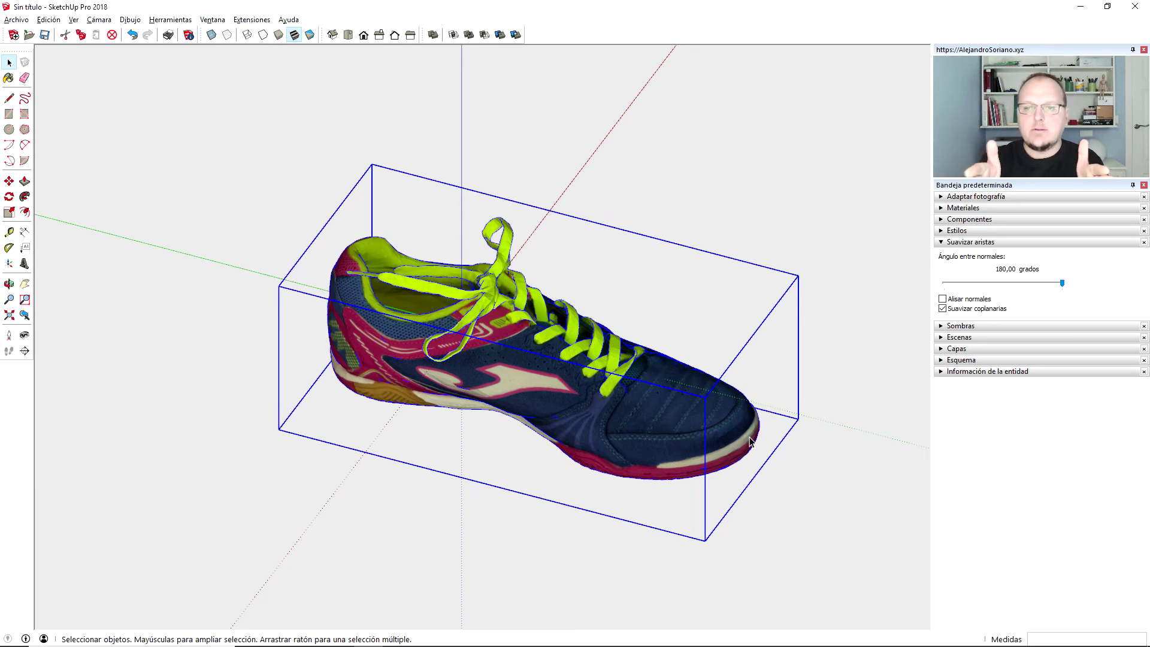
mouse_move(750, 442)
middle_down()
mouse_move(735, 431)
mouse_move(750, 435)
middle_up()
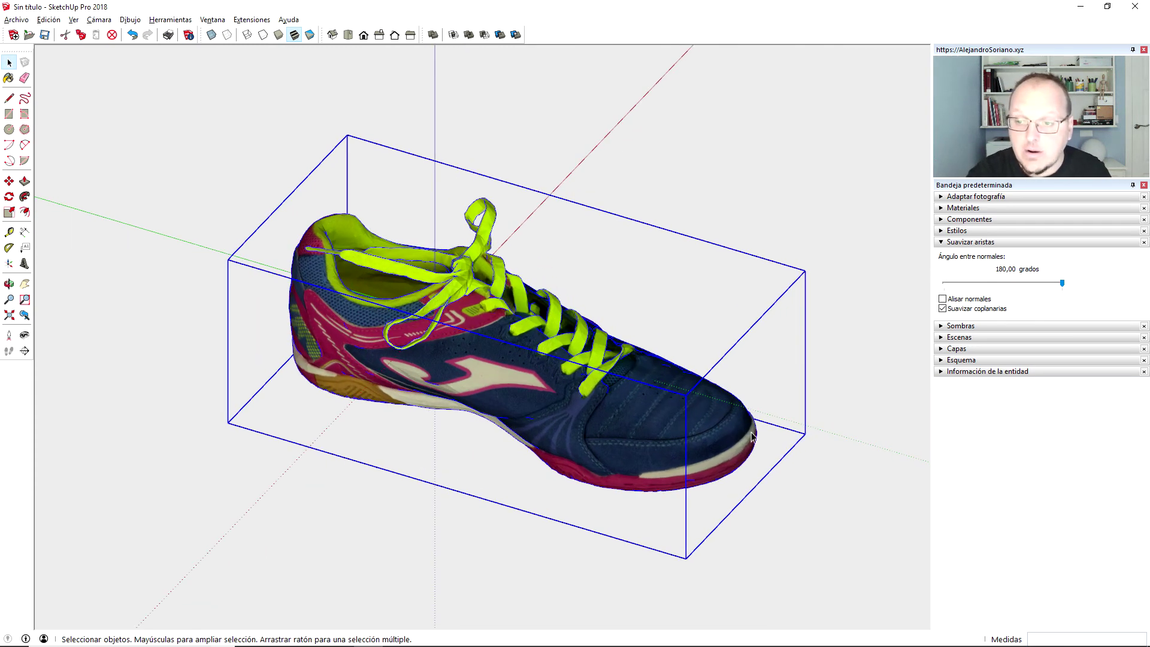
- Scale the sneaker uniformly from a corner grip to a real length of 30cm
click(10, 212)
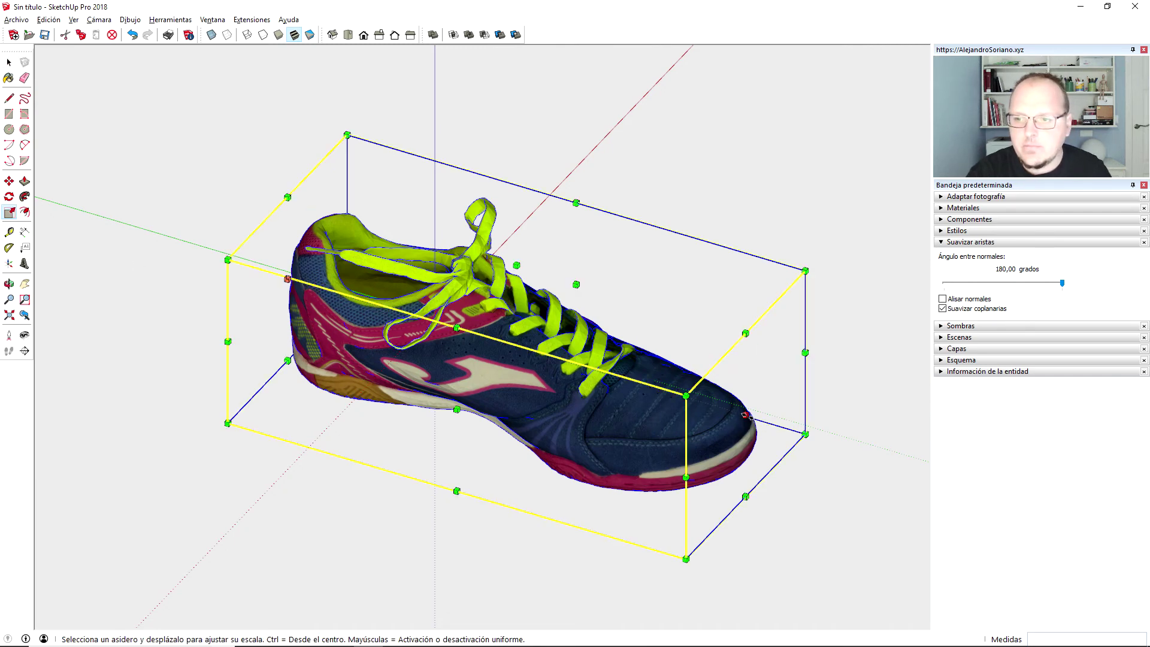
drag(747, 415, 625, 372)
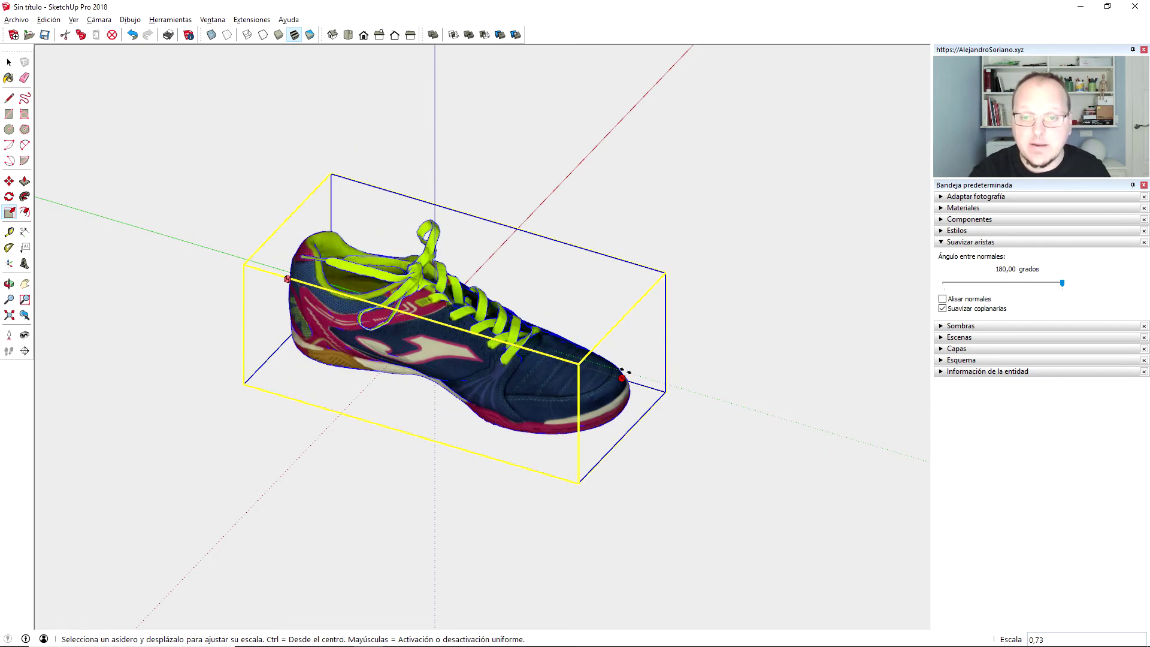
drag(623, 378, 439, 321)
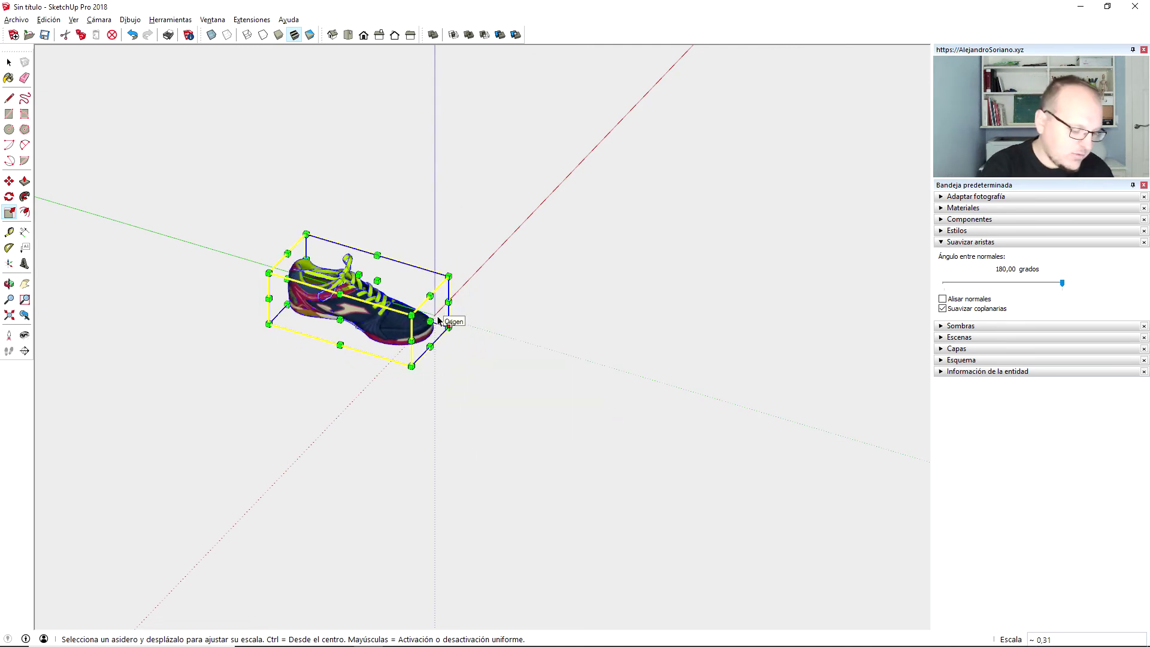
text(30cm)
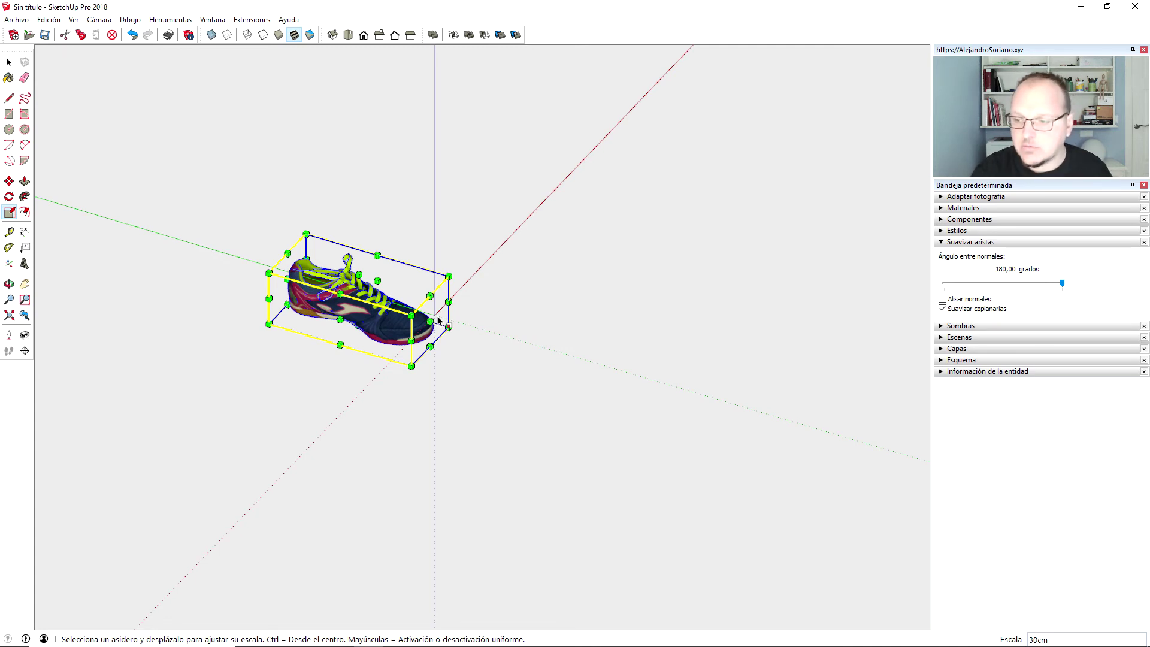
key(Return)
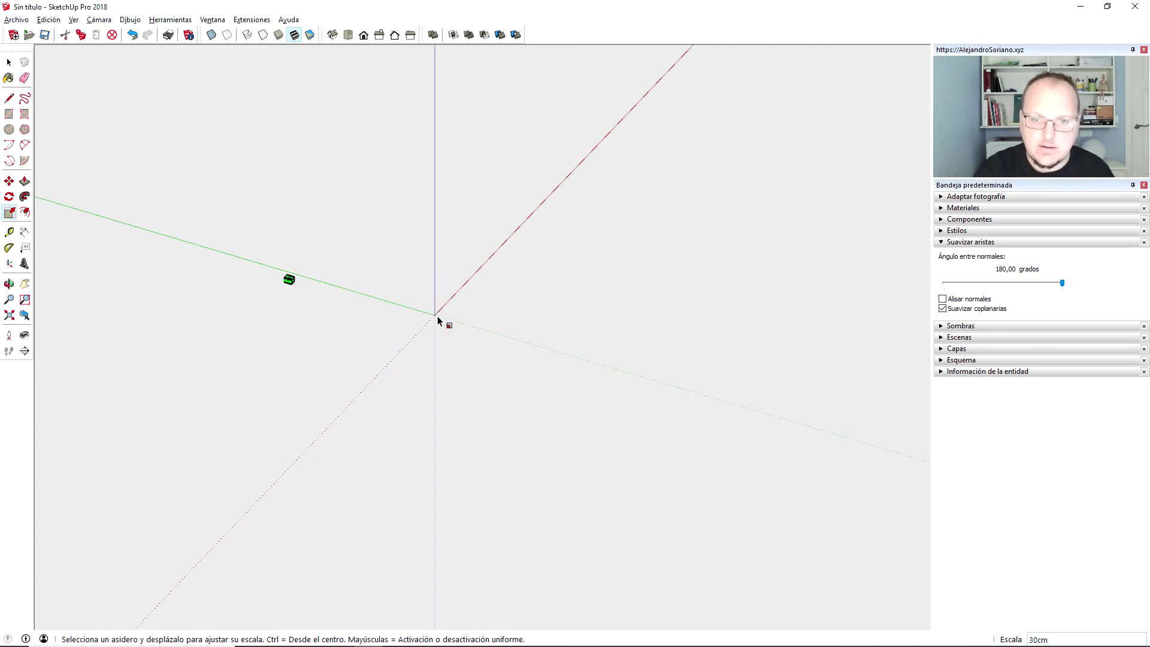
- Move the 30cm sneaker roughly next to the axes origin
middle_drag(275, 311, 336, 303)
key(space)
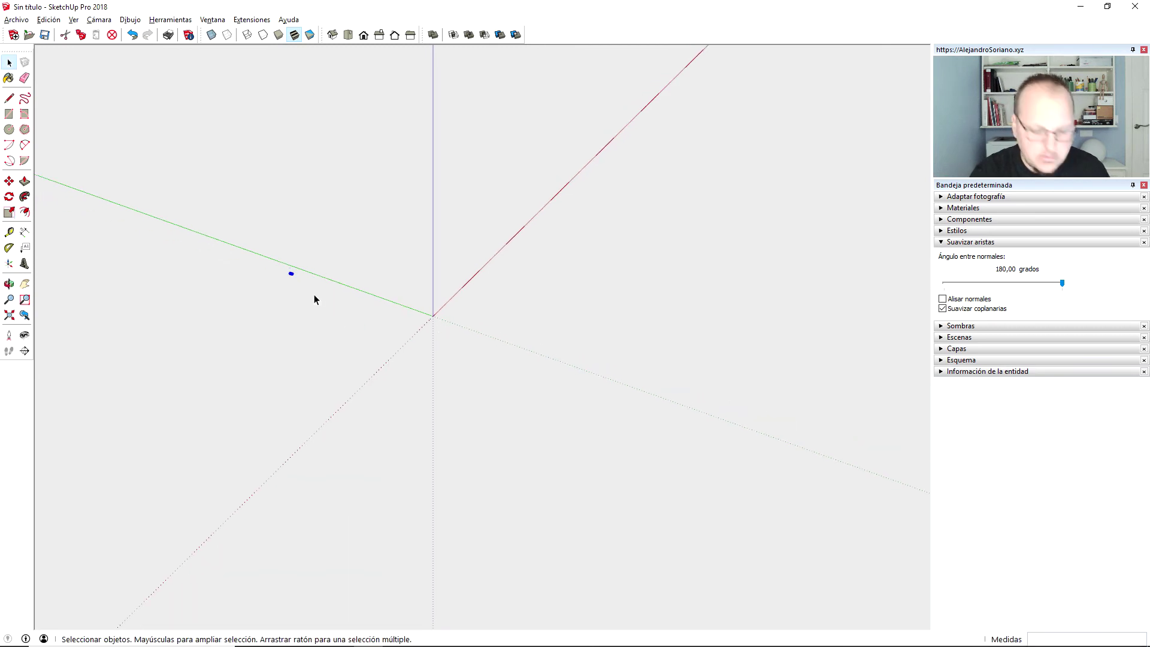
scroll(279, 280, up, 1)
key(m)
scroll(277, 277, up, 1)
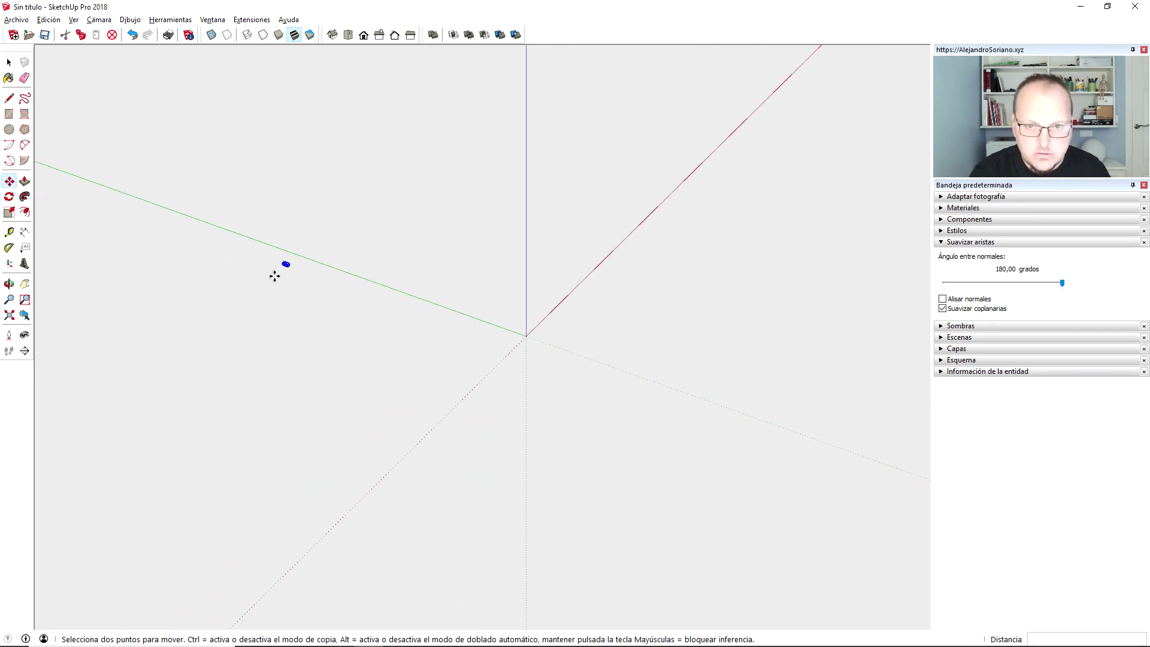
click(282, 272)
click(526, 333)
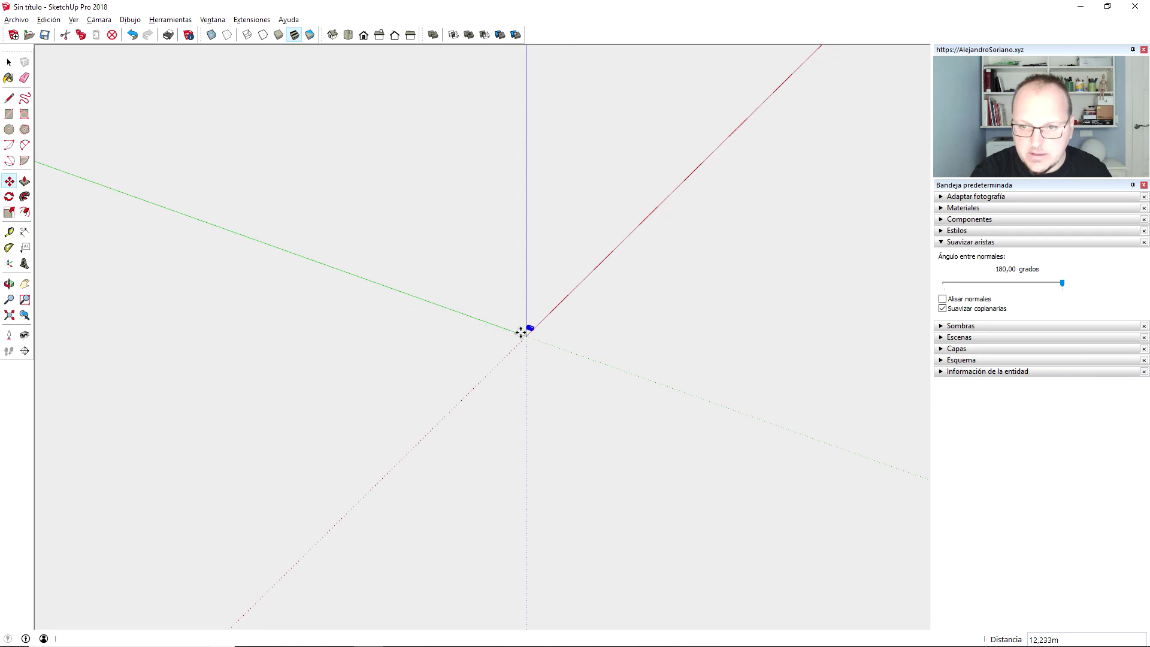
scroll(524, 316, up, 4)
mouse_move(586, 396)
middle_down()
mouse_move(400, 316)
mouse_move(334, 250)
mouse_move(513, 359)
middle_up()
scroll(523, 339, up, 2)
- Snap the sneaker's corner exactly onto the origin and orbit to check its placement
click(523, 339)
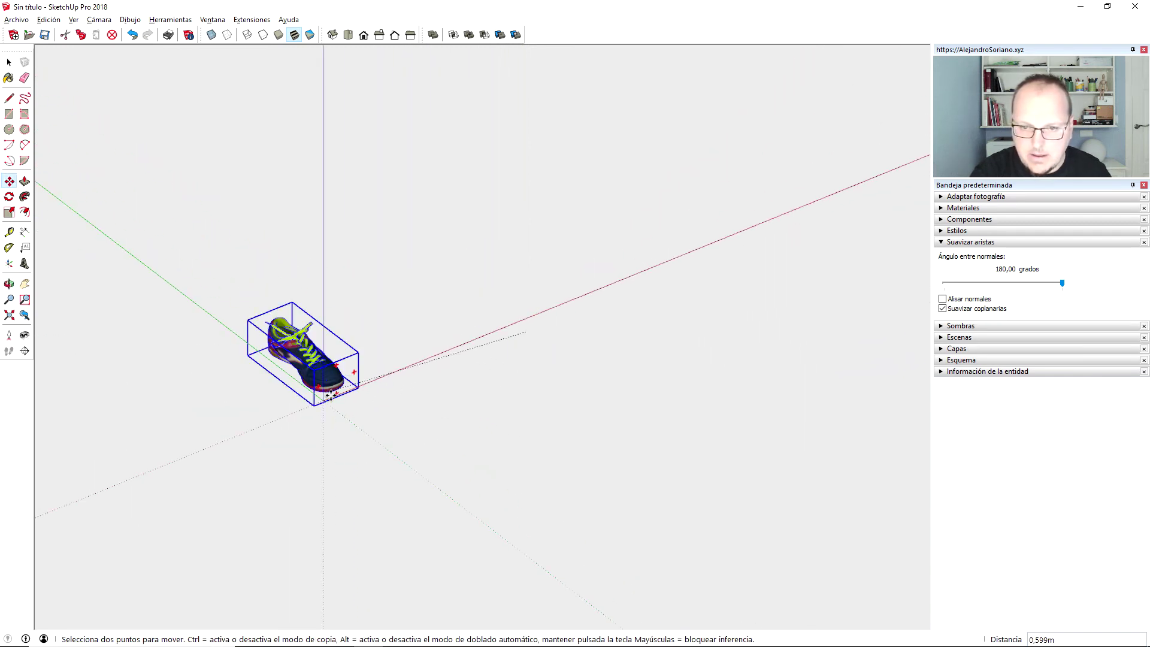
click(321, 401)
scroll(431, 419, up, 1)
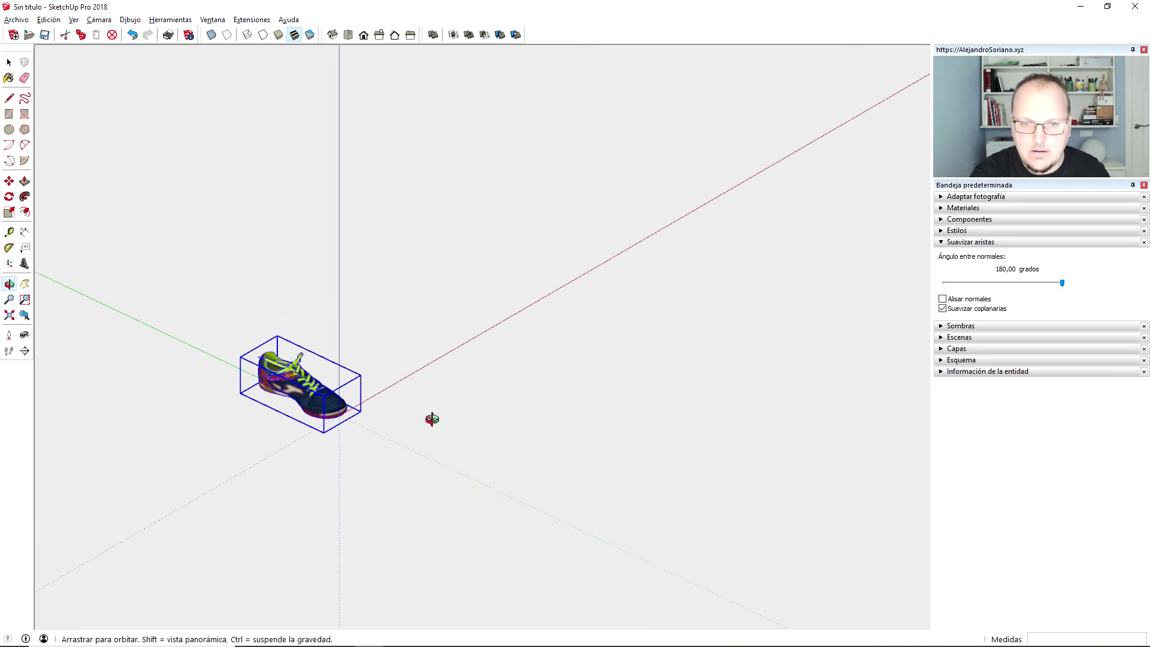
scroll(296, 437, up, 2)
scroll(400, 468, up, 3)
scroll(411, 459, up, 1)
scroll(401, 459, up, 1)
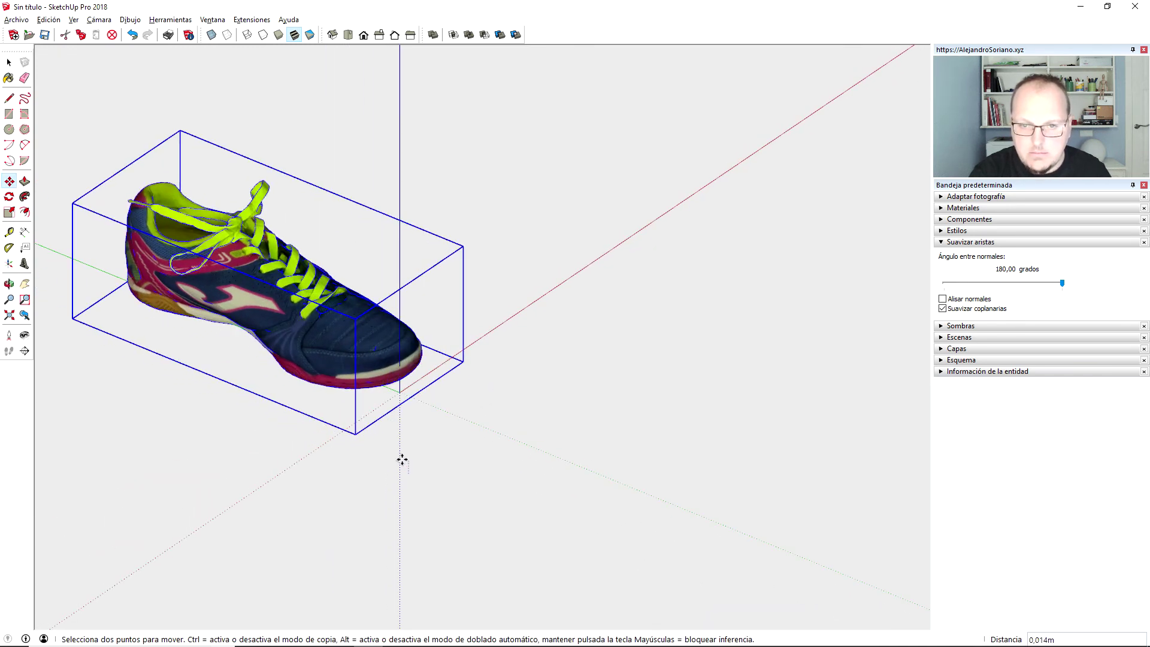
key(space)
click(473, 451)
scroll(455, 456, down, 2)
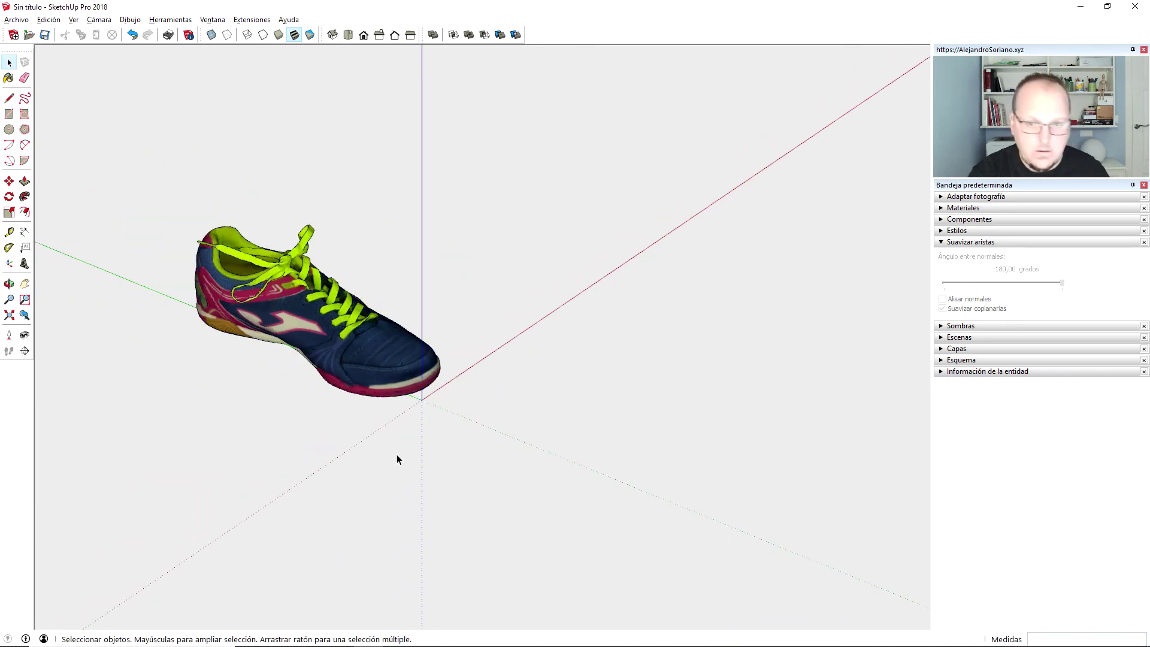
middle_drag(426, 453, 445, 476)
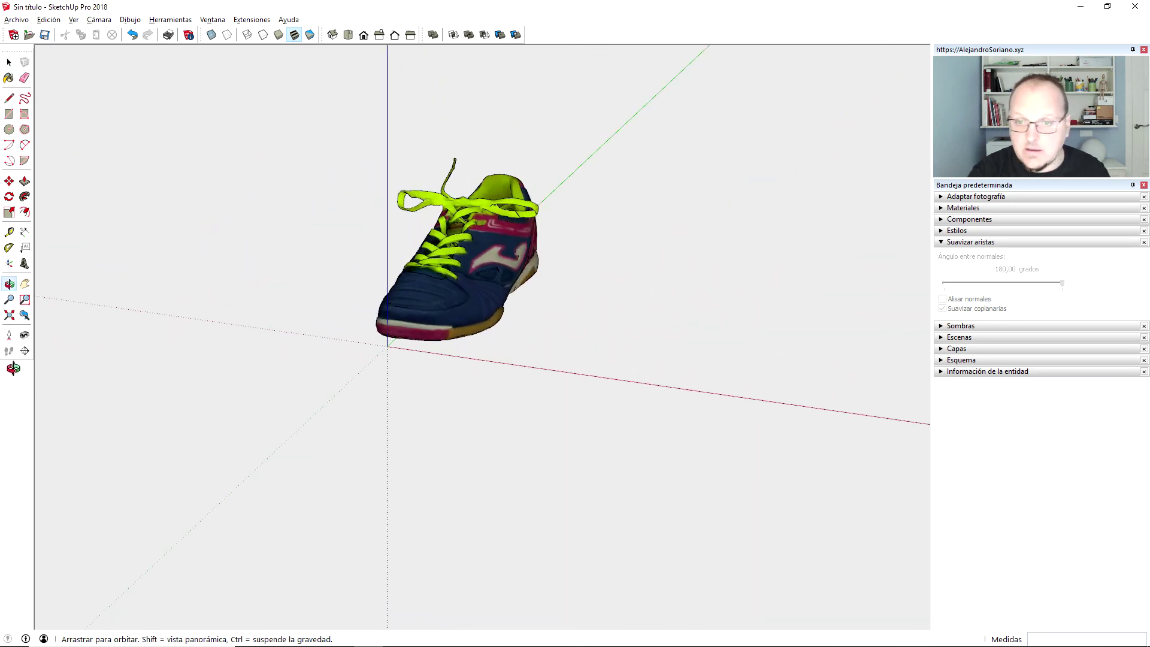
click(366, 354)
mouse_move(366, 354)
middle_down()
mouse_move(554, 404)
mouse_move(426, 399)
middle_up()
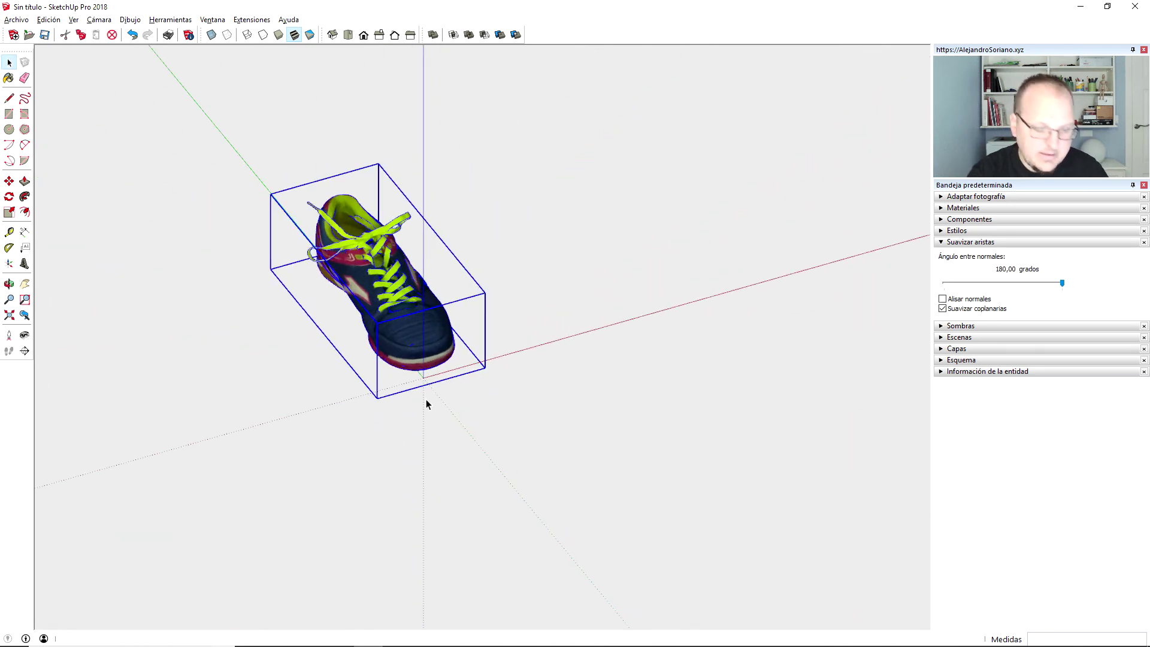
- Duplicate the sneaker with Move plus Ctrl, placing the copy left of the original
click(9, 181)
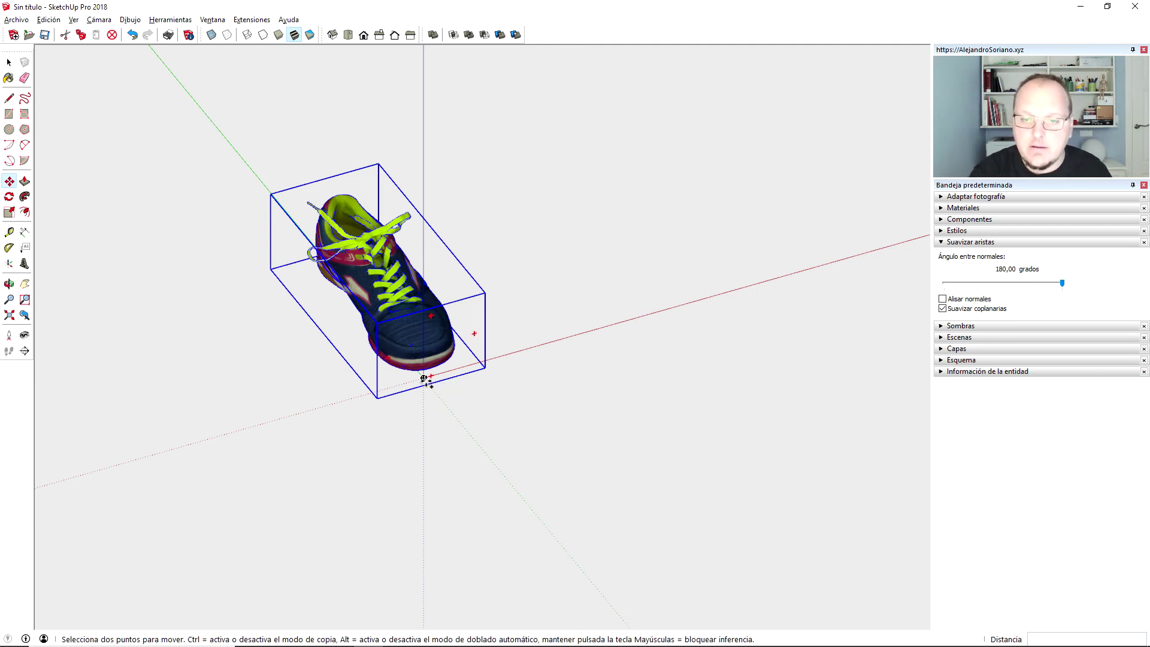
click(553, 404)
key(ctrl)
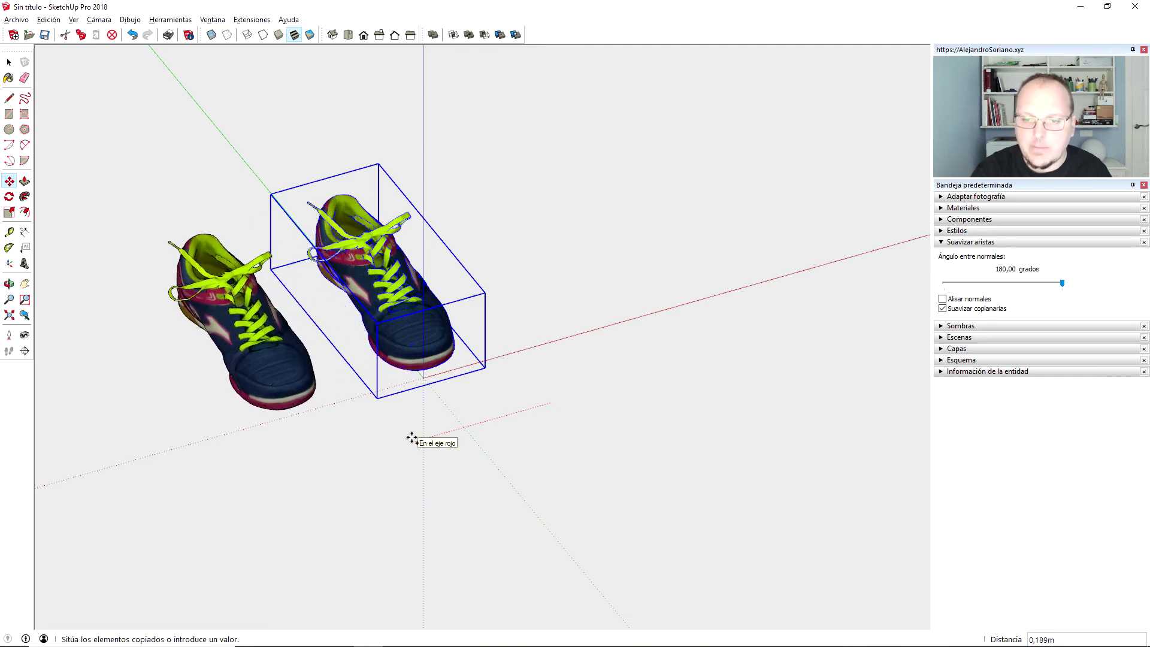
click(347, 455)
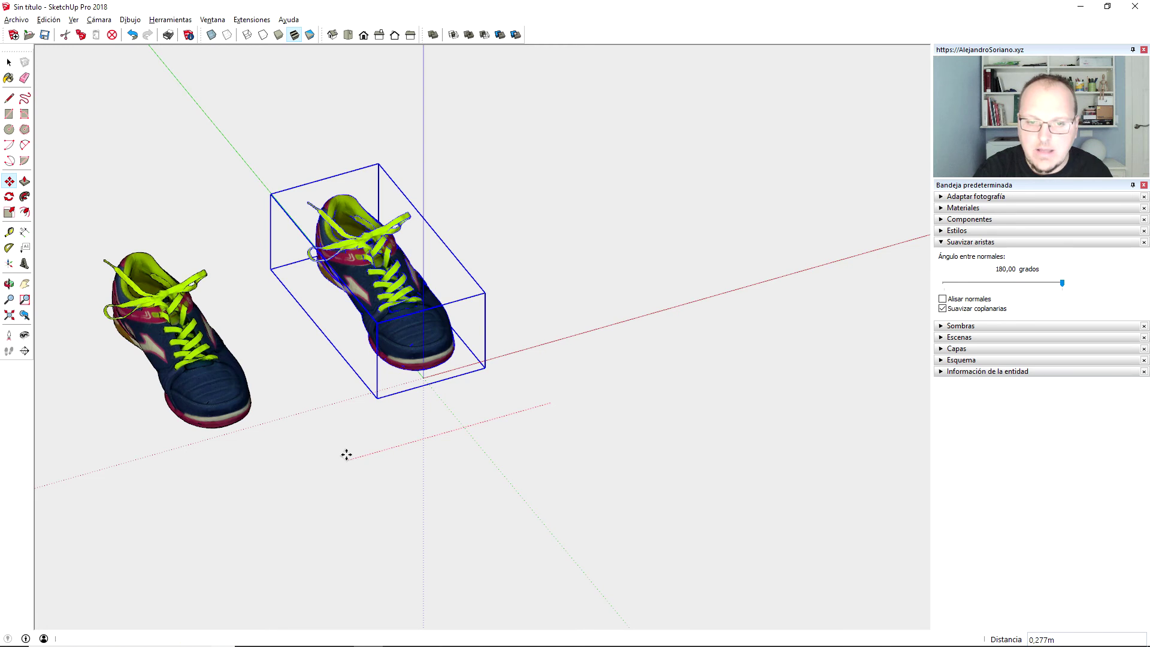
- Mirror the copy by scaling it -1 along the red axis
click(11, 214)
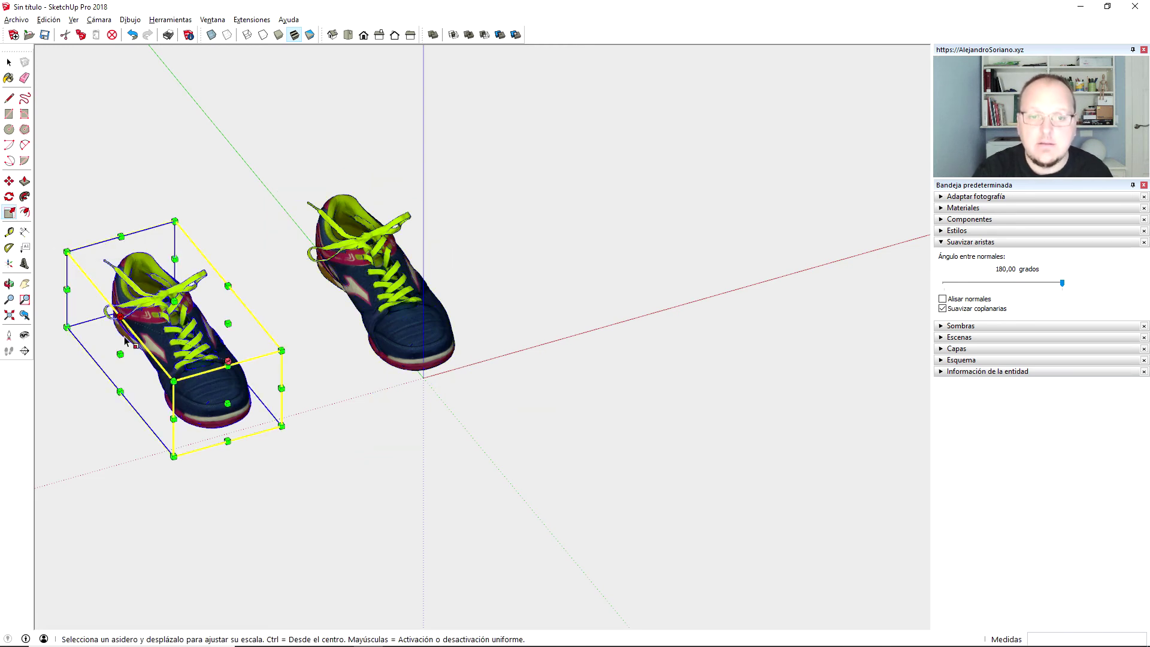
drag(120, 354, 302, 301)
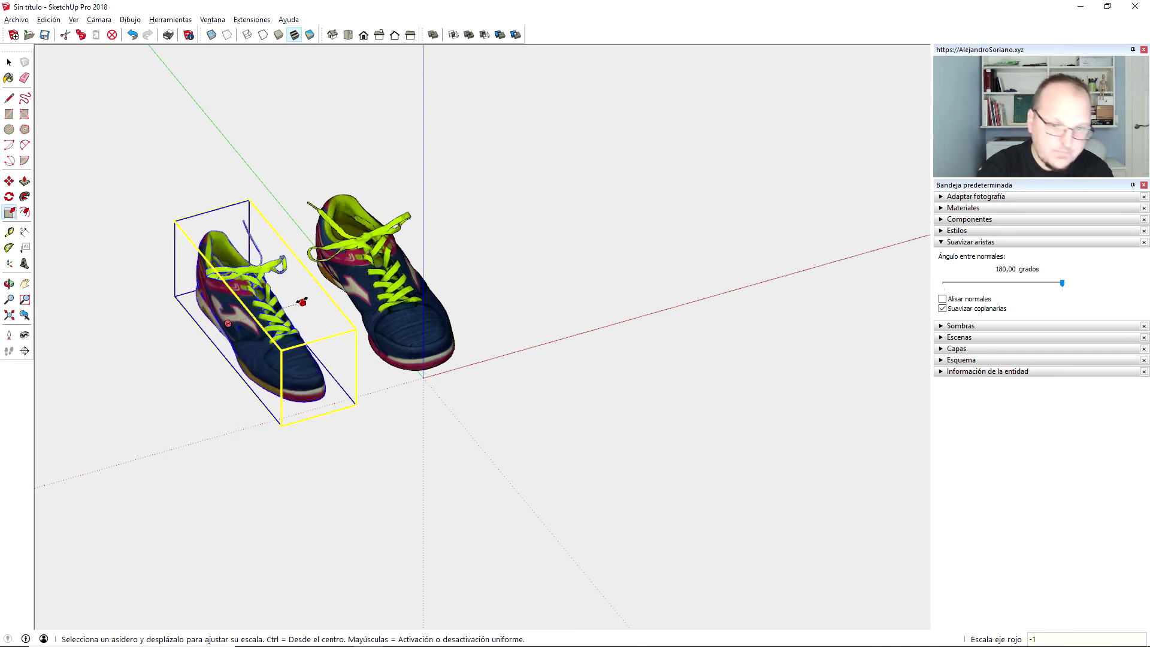
text(-1)
key(Return)
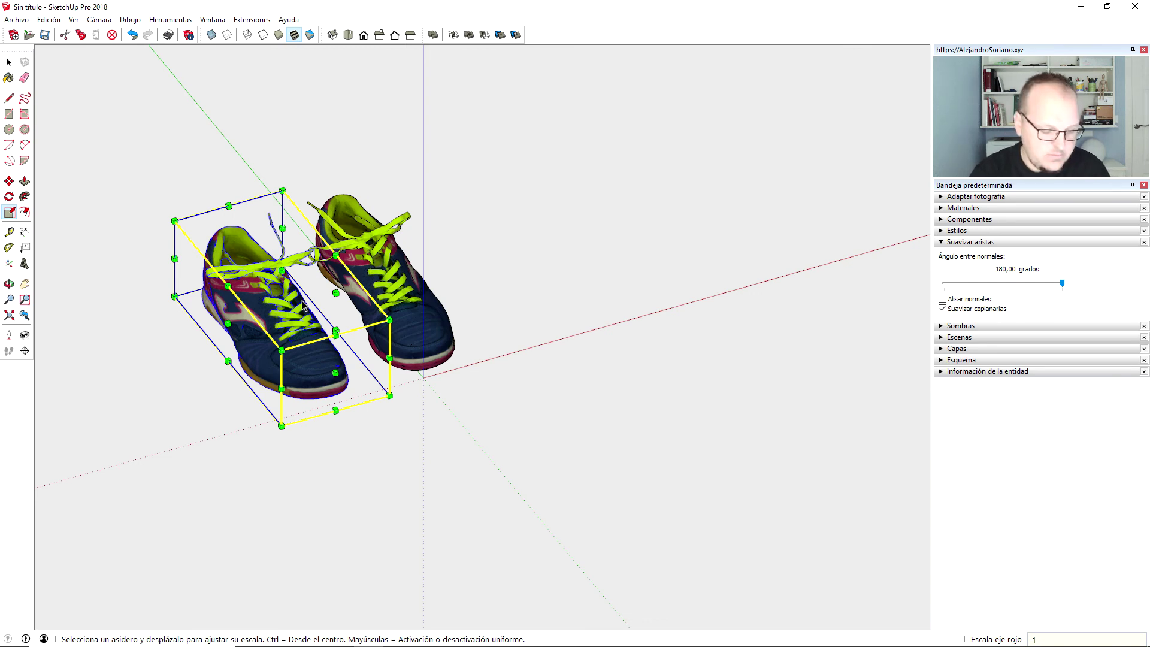
key(space)
middle_drag(321, 261, 257, 246)
- Rotate the mirrored sneaker slightly with the Move rotation grip so the shoes angle together
key(m)
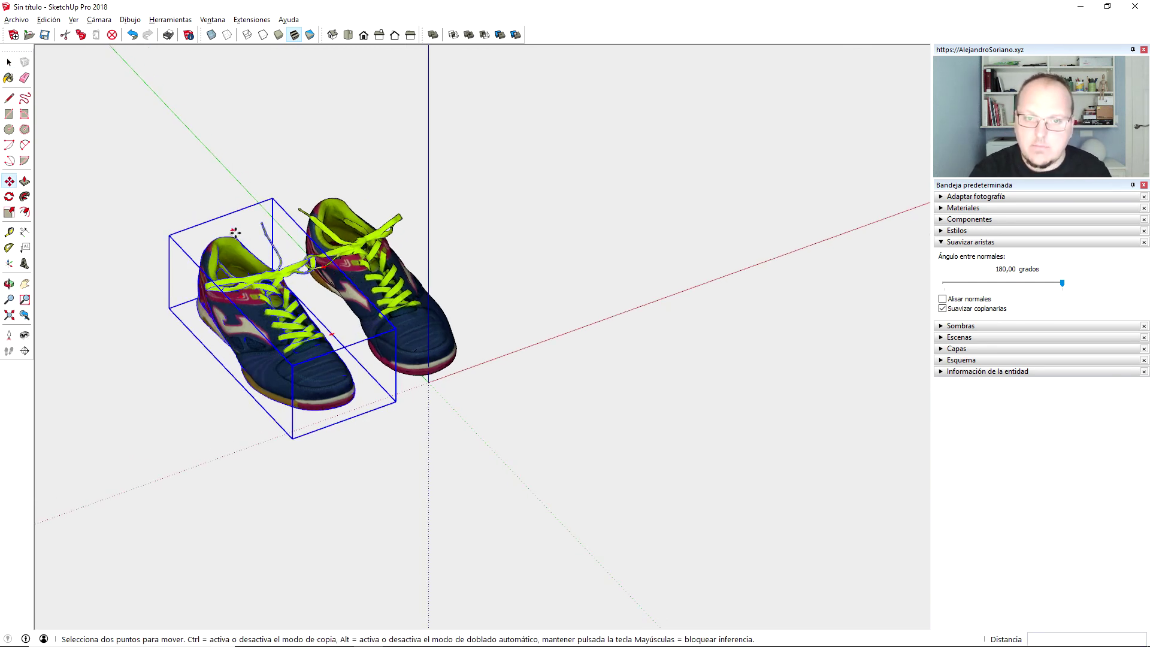
click(234, 230)
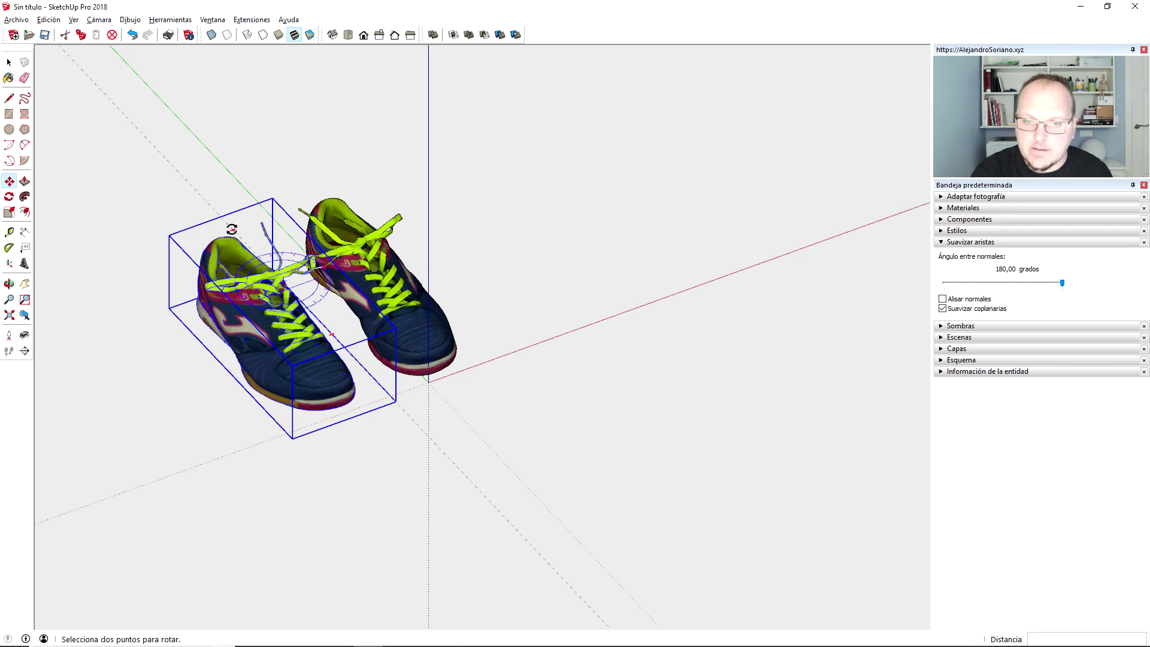
click(264, 223)
mouse_move(264, 223)
middle_down()
mouse_move(328, 331)
mouse_move(332, 375)
mouse_move(526, 376)
mouse_move(574, 353)
middle_up()
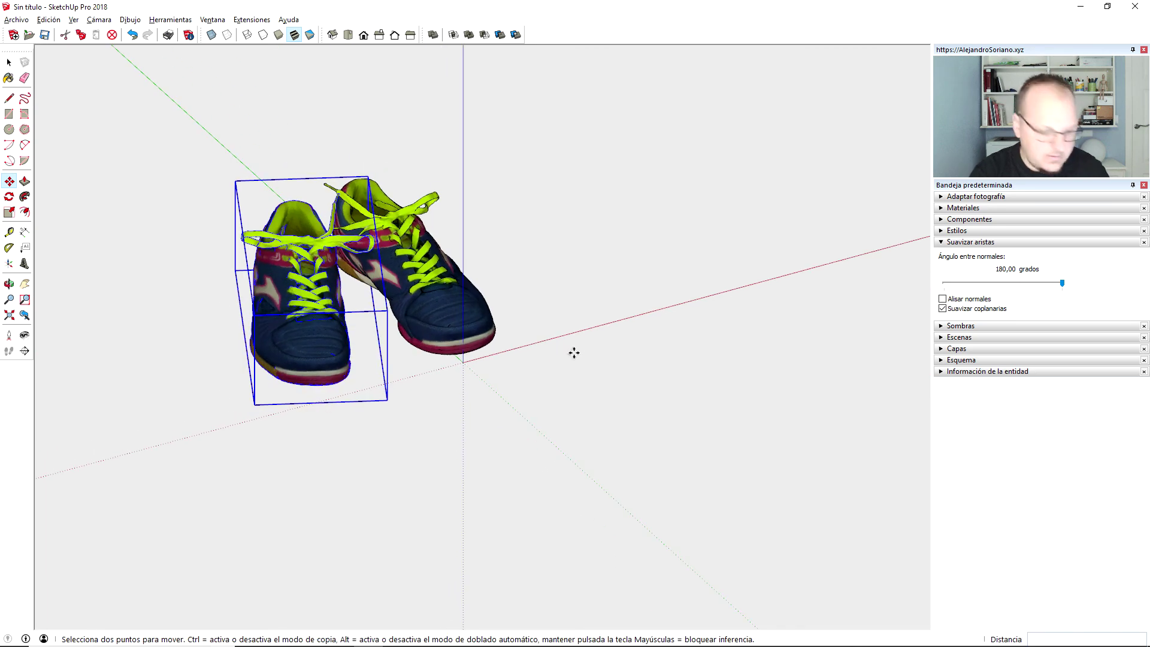
key(Delete)
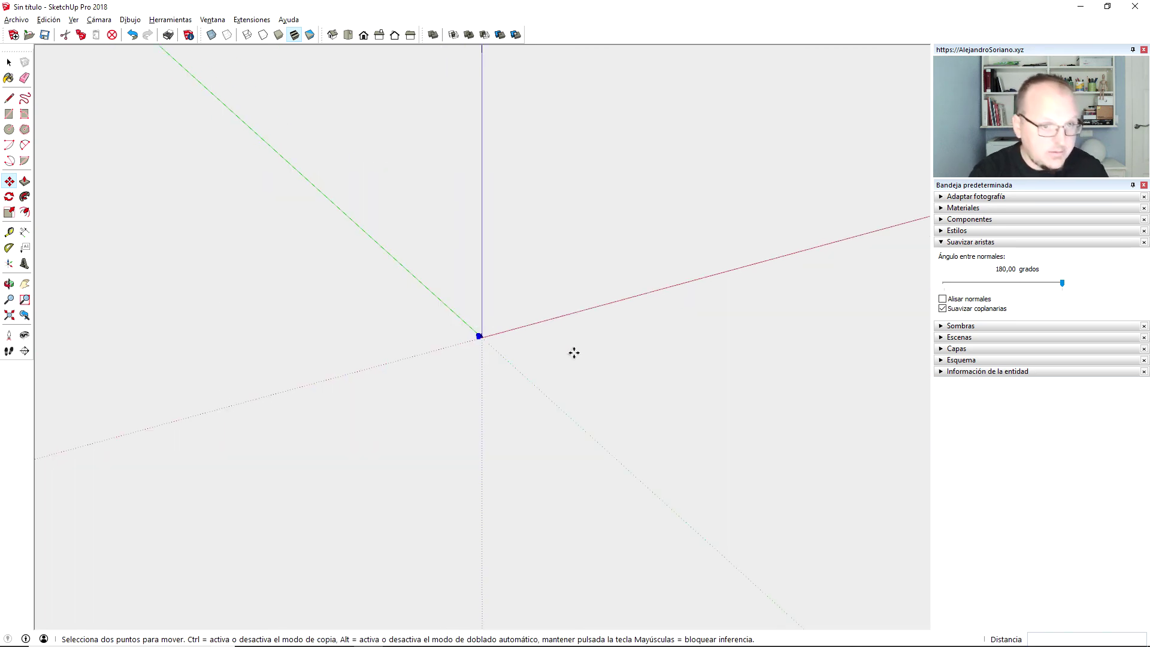
- Zoom Extents, deselect the shoes, and zoom out to review the finished pair
click(10, 316)
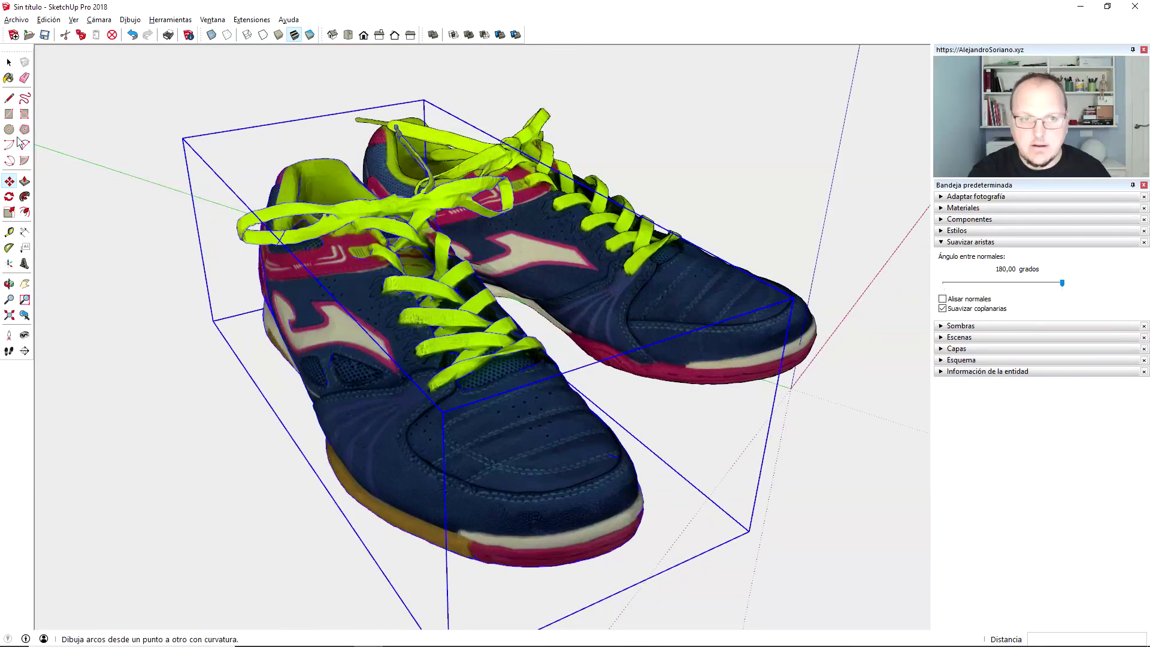
click(9, 63)
click(209, 138)
scroll(208, 138, down, 2)
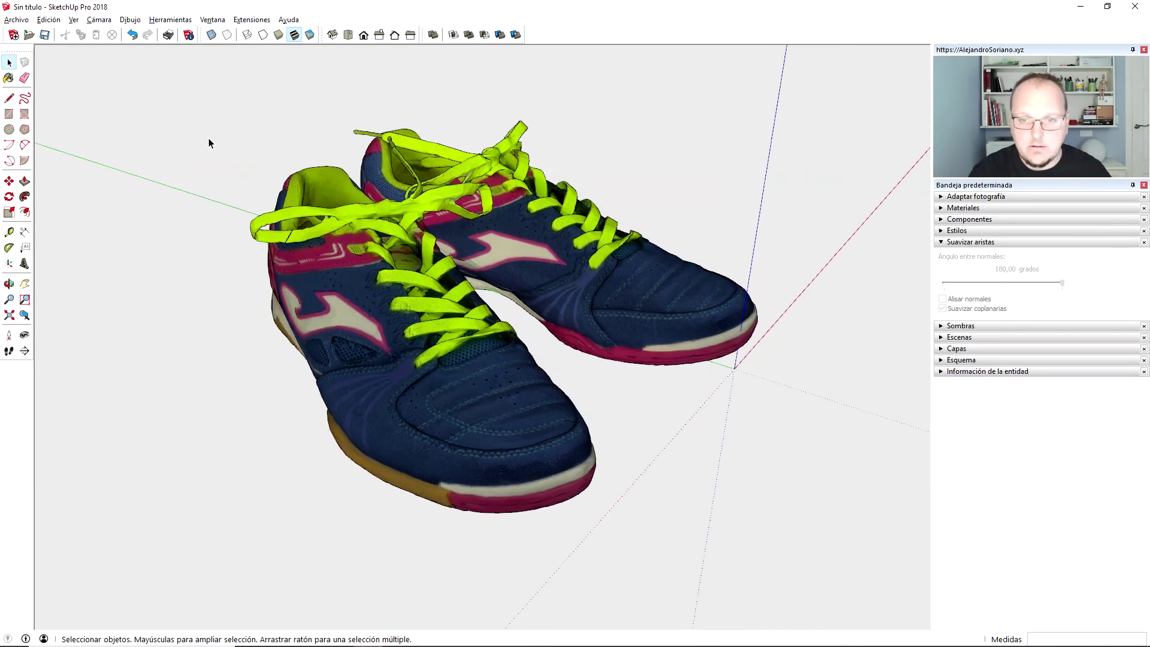
scroll(209, 138, down, 1)
scroll(209, 139, down, 1)
scroll(209, 140, down, 1)
scroll(209, 139, down, 1)
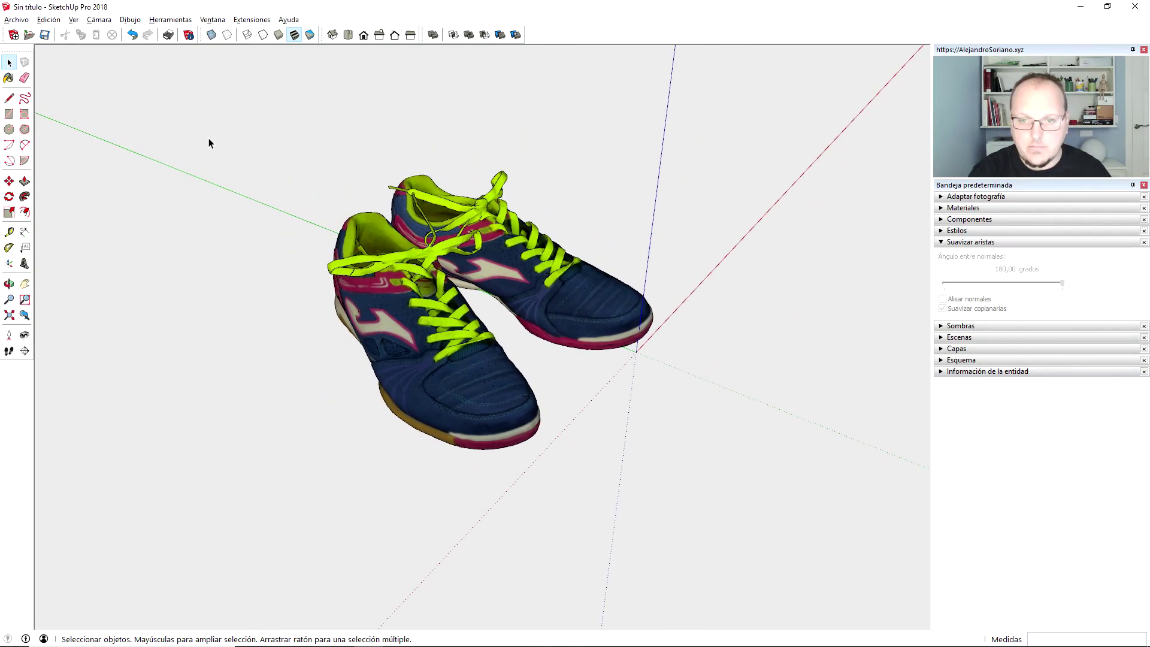
scroll(209, 140, down, 1)
scroll(209, 142, down, 1)
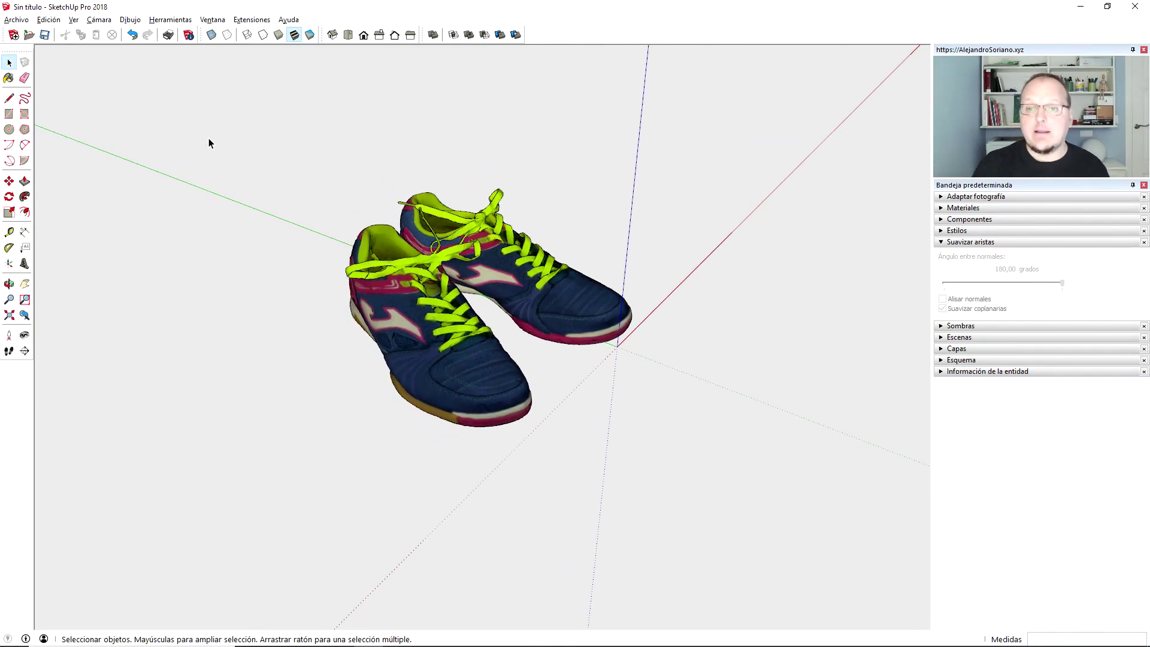